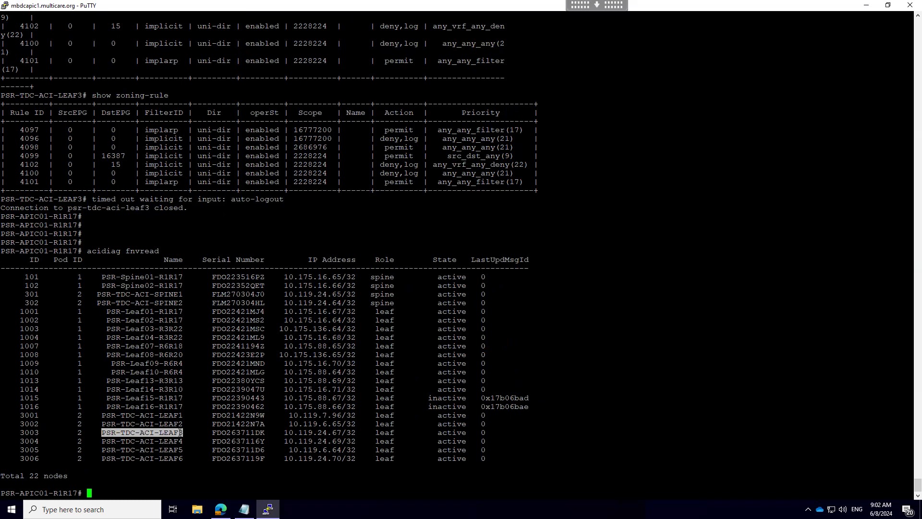
Attach to PSR-TDC-ACI-LEAF3 from the APIC prompt and log in with the account password.
type("PSR-TDC-ACI-LEAF3")
key("Return")
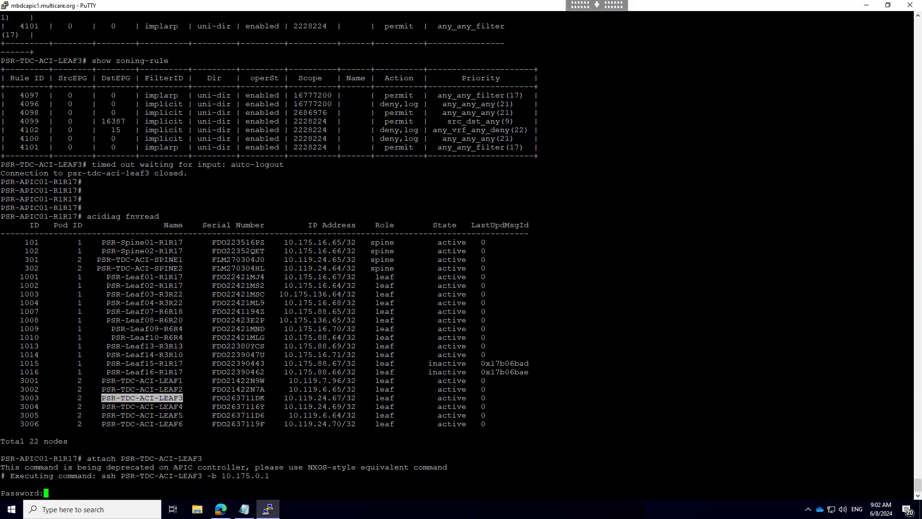
key("Return")
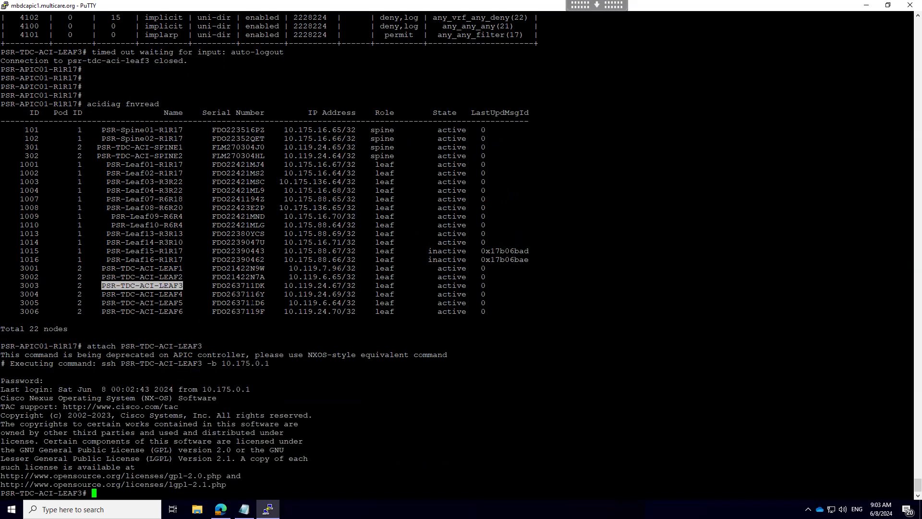
List the VRFs configured on the leaf with the show vrf command.
key("Return")
key("Return")
key("Return")
key("Return")
key("Return")
key("Return")
key("Return")
key("Return")
key("Return")
key("Return")
key("Return")
key("Return")
key("Return")
key("Return")
key("Return")
type("sh vr")
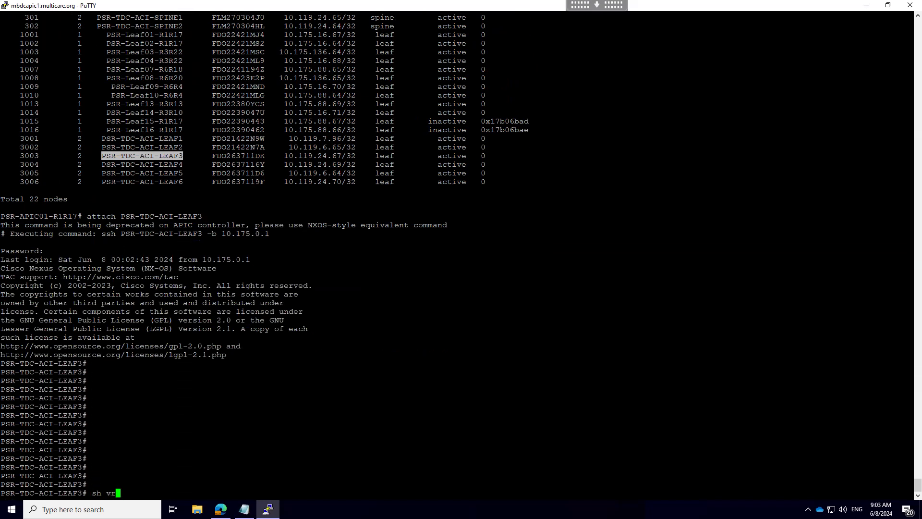
type("f")
key("Return")
type("show vrf")
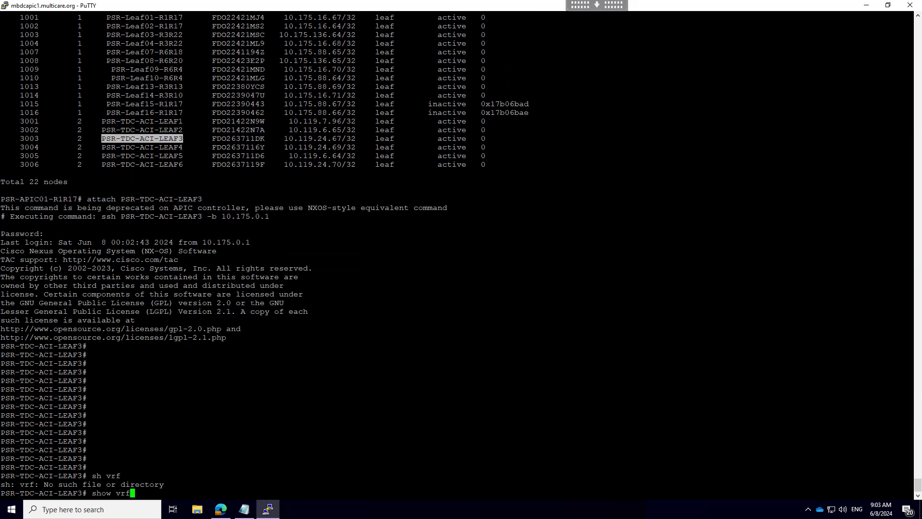
key("Return")
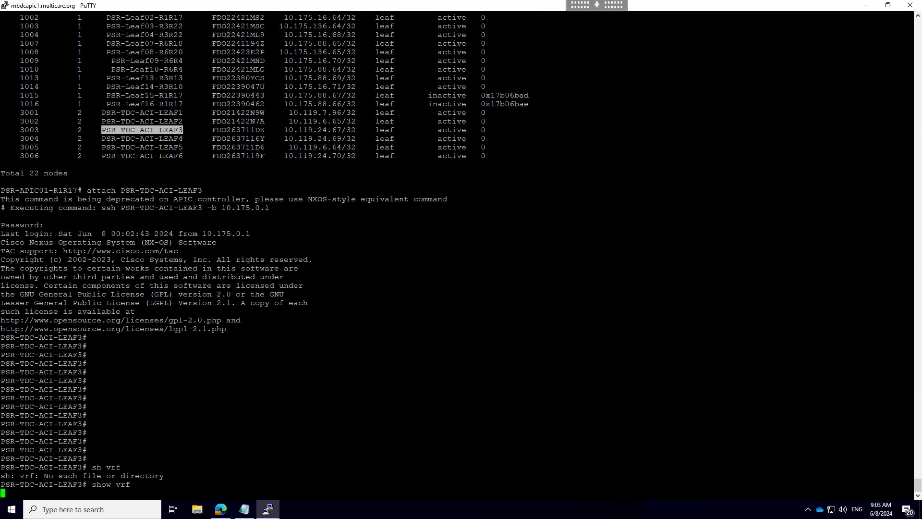
Show the OSPF neighbors of the common:Common_VRF VRF using show ip os nei vrf.
type("show ip ")
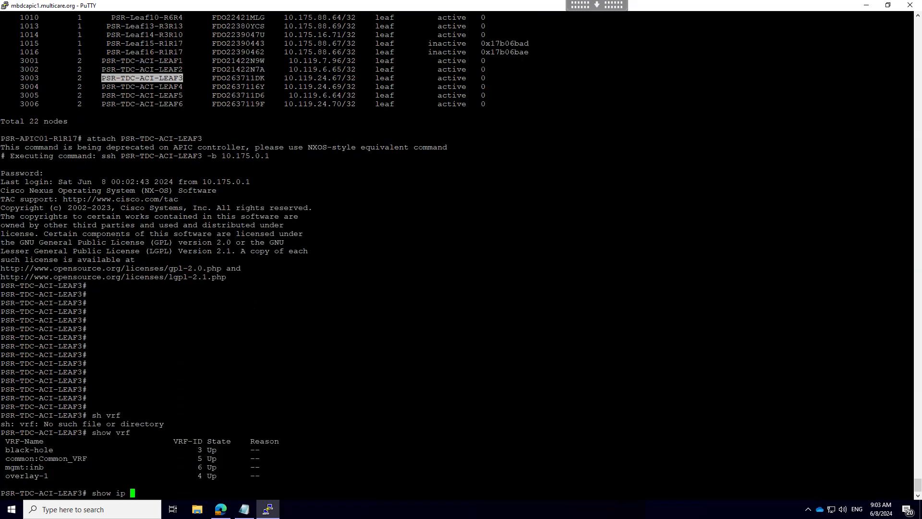
type("os nei vrf")
left_click_drag(5, 458, 92, 458)
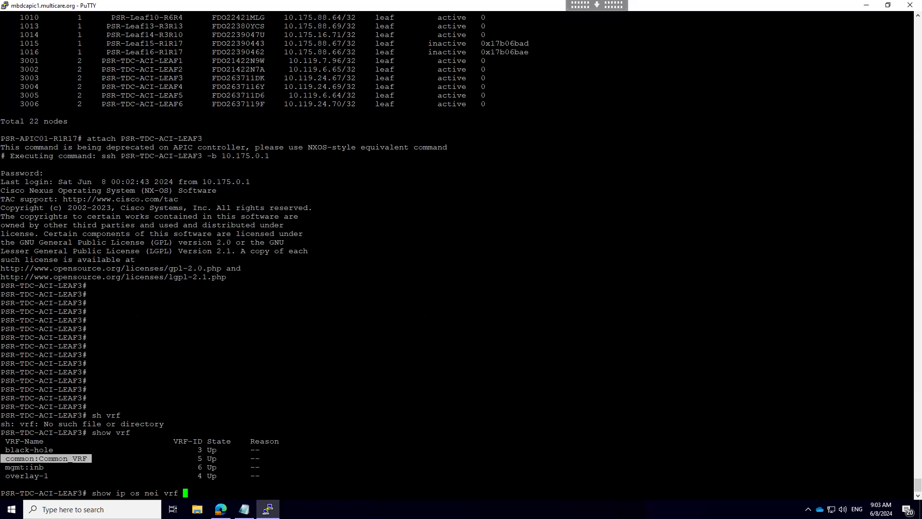
type("common:Common_VRF")
key("Return")
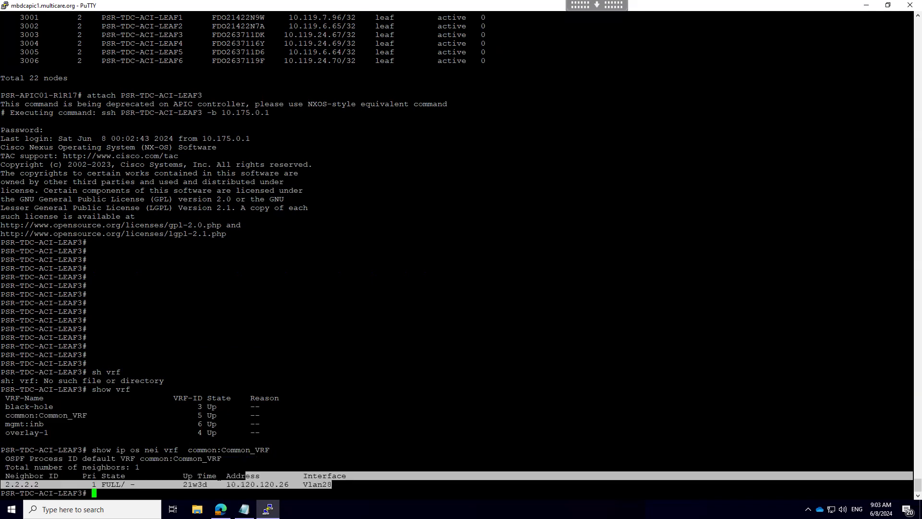
Try to list the leaf's OSPF routes with show ip route ospf vrf.
key("Return")
key("Return")
key("Return")
key("Return")
type("show ip route vrf")
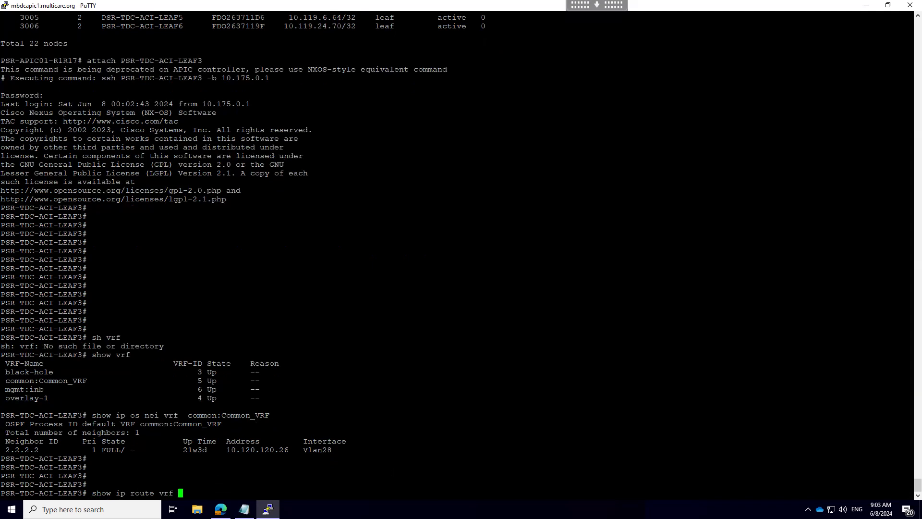
key("BackSpace")
key("BackSpace")
key("BackSpace")
key("BackSpace")
key("BackSpace")
type("ospf  vrf")
type("Address         Interface")
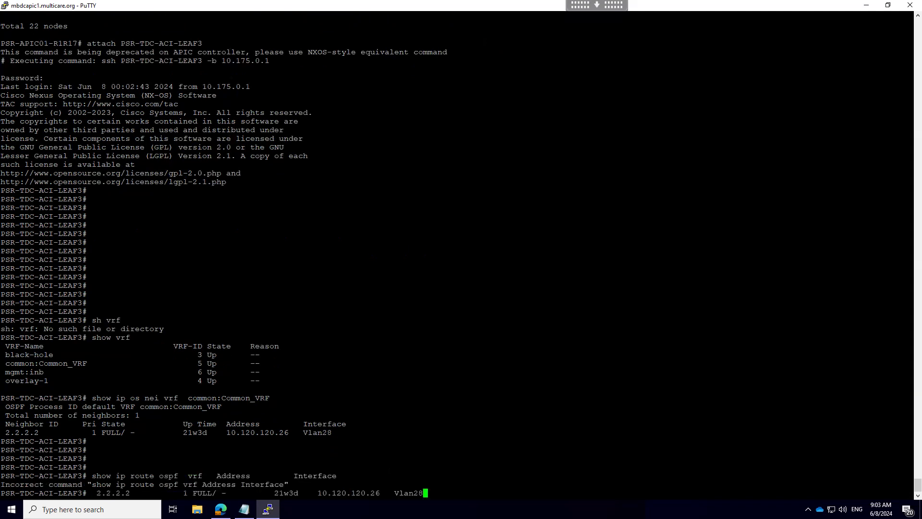
key("Return")
key("Return")
Recall the OSPF route command, run it as show ip route ospf vrf common:Common_VRF, and highlight the output.
key("Up")
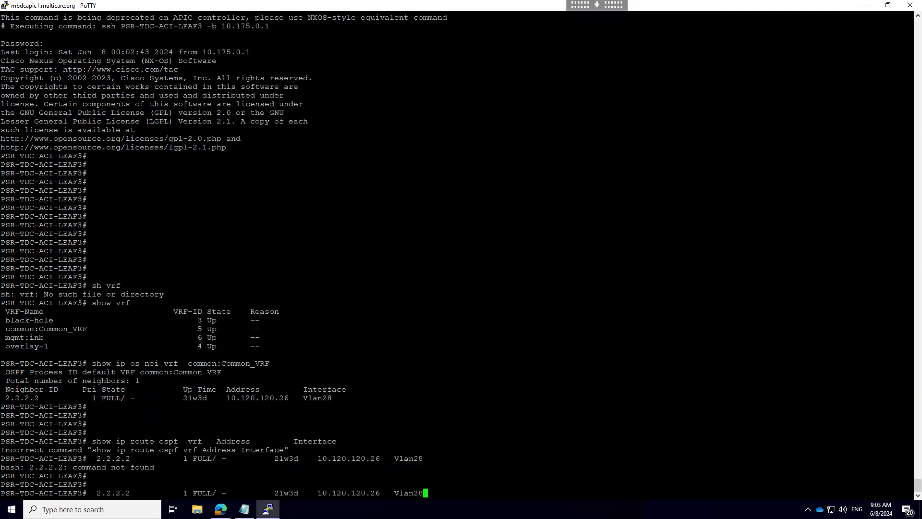
key("Up")
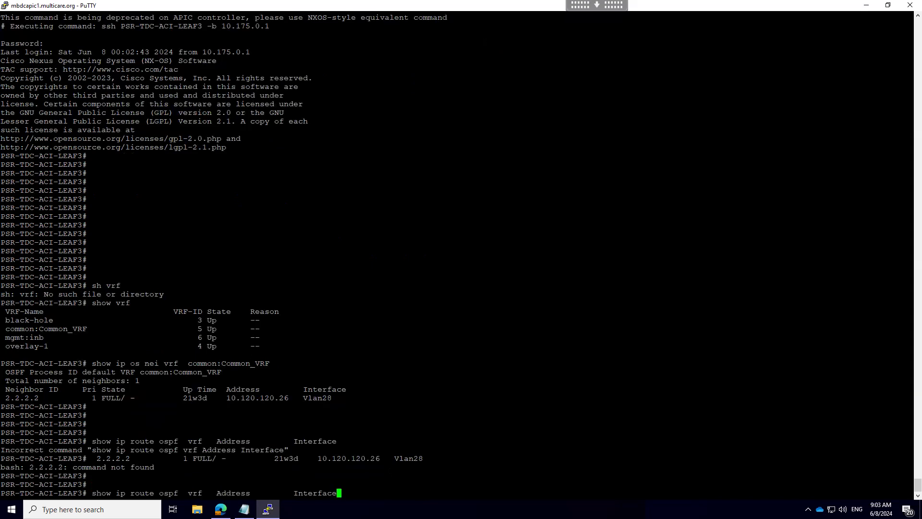
key("BackSpace")
key("BackSpace")
key("BackSpace")
key("BackSpace")
key("BackSpace")
key("BackSpace")
key("BackSpace")
key("BackSpace")
key("BackSpace")
key("BackSpace")
key("BackSpace")
key("BackSpace")
key("BackSpace")
key("BackSpace")
key("BackSpace")
key("BackSpace")
key("BackSpace")
key("BackSpace")
key("BackSpace")
key("BackSpace")
left_click_drag(97, 329, 10, 328)
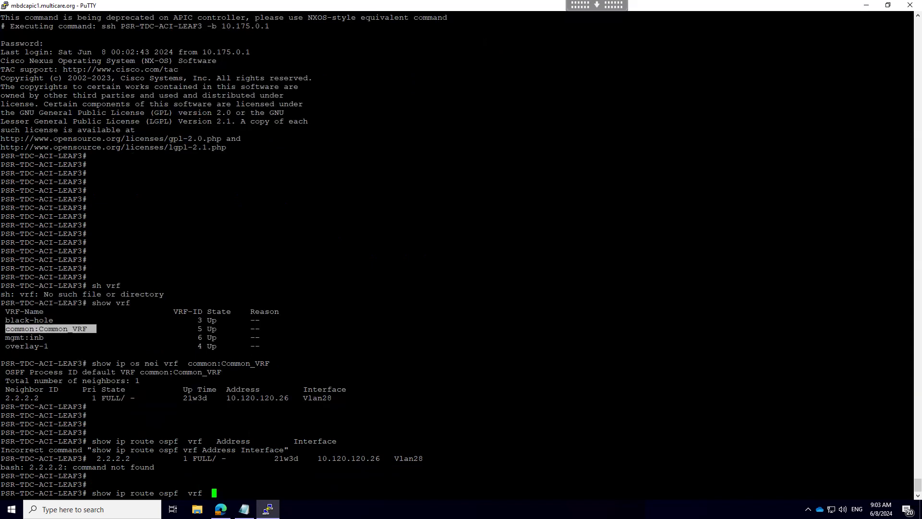
type("common:Common_VRF")
key("Return")
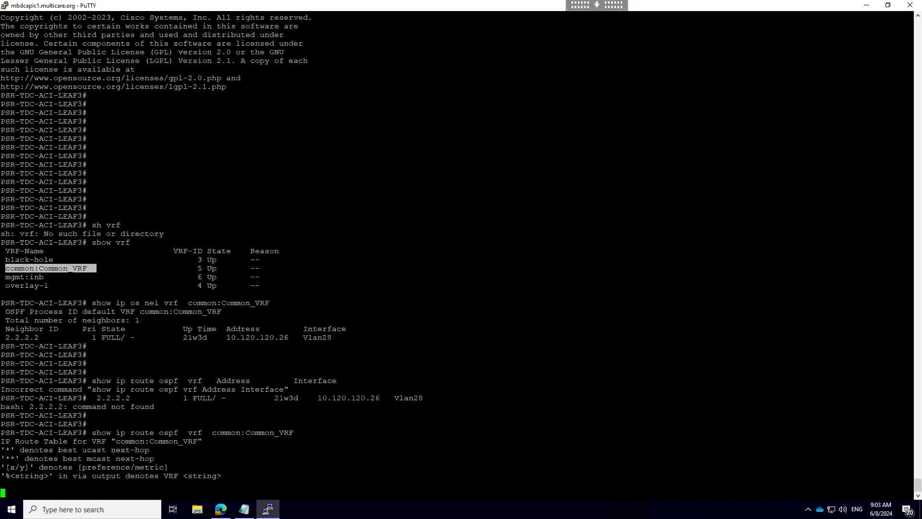
left_click_drag(336, 476, 4, 432)
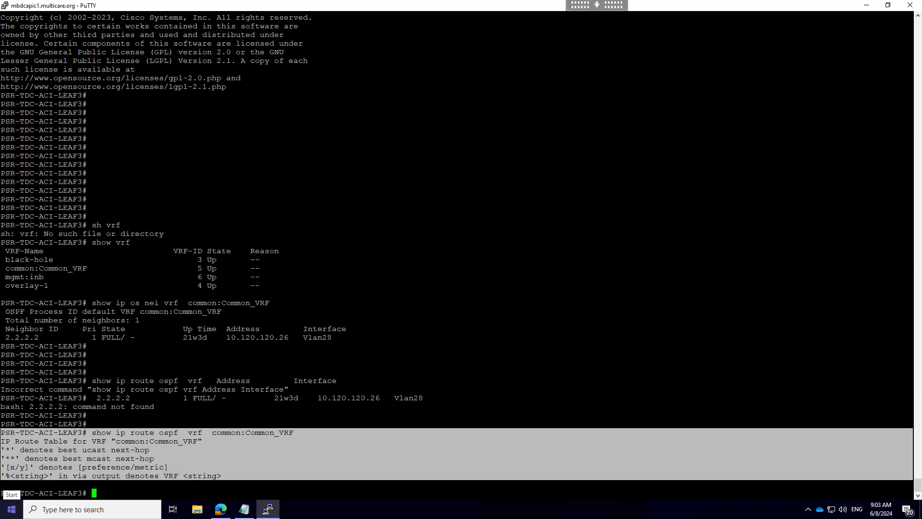
Switch to the Paint diagram and draw a black upward arrow beside the router/fw box, pointing toward leaf 3003.
key("alt+Tab")
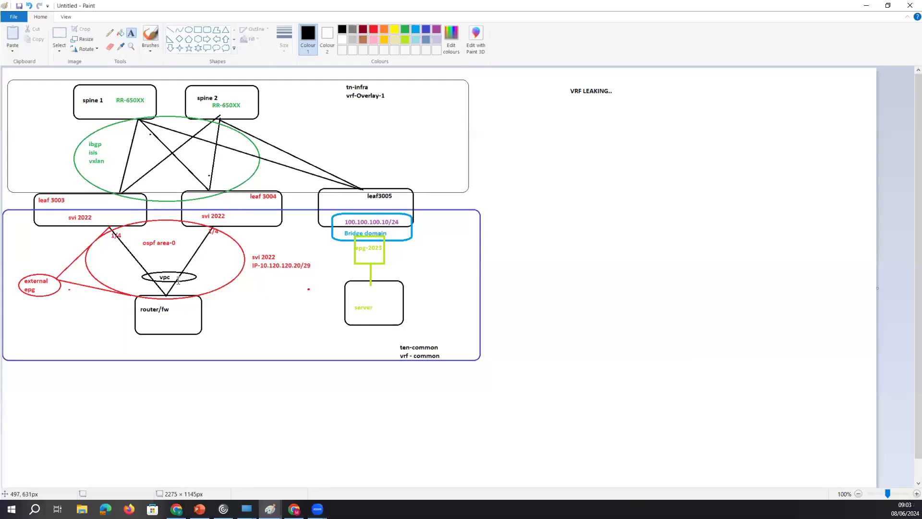
left_click(110, 33)
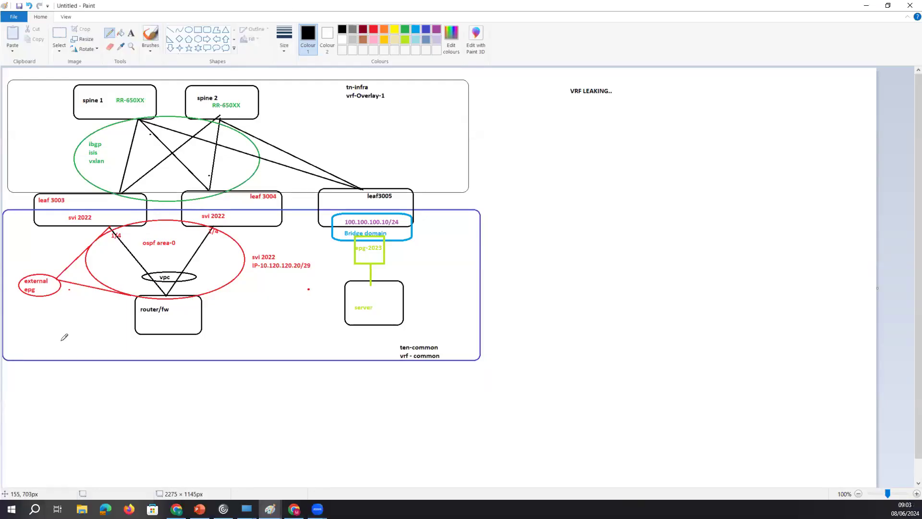
left_click(169, 30)
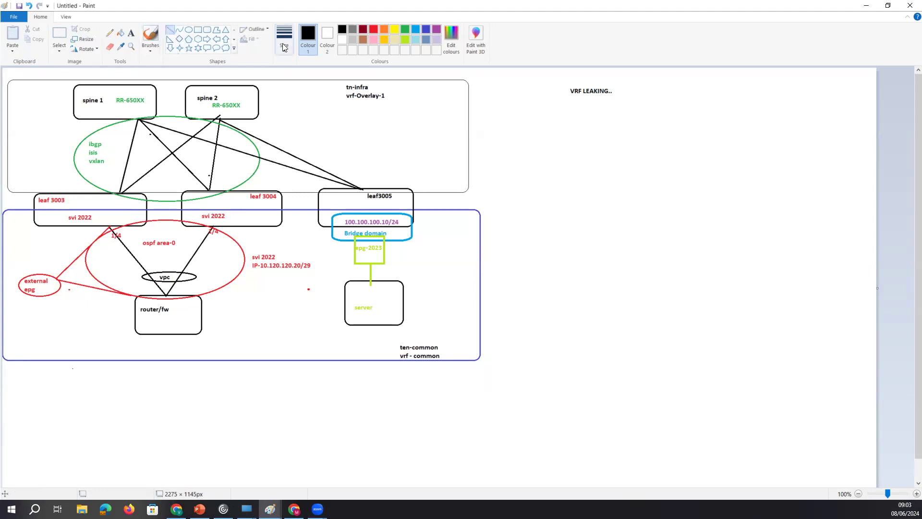
left_click(283, 42)
left_click(291, 95)
mouse_move(39, 336)
left_mouse_down()
mouse_move(47, 234)
mouse_move(36, 241)
mouse_move(58, 245)
left_mouse_up()
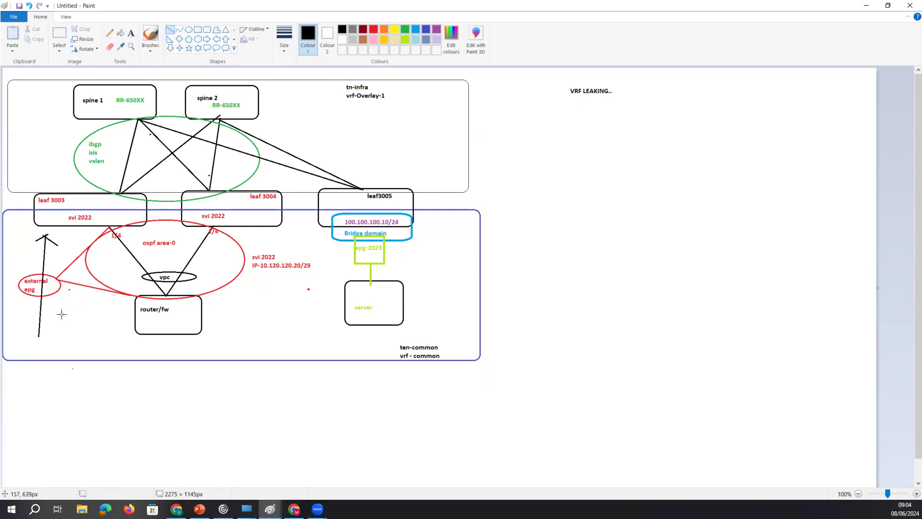
Label the new arrow with the black text 0.0.0.0/0, placed below the external epg oval.
left_click(132, 33)
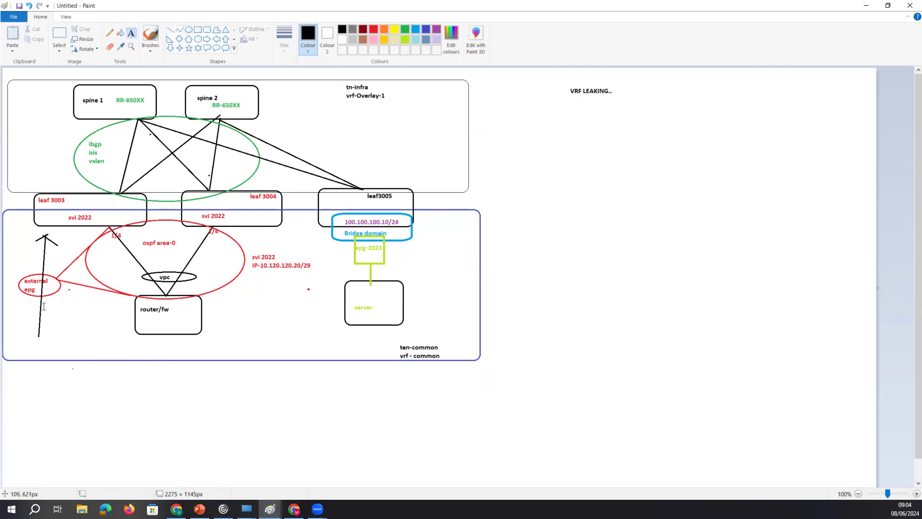
left_click(43, 306)
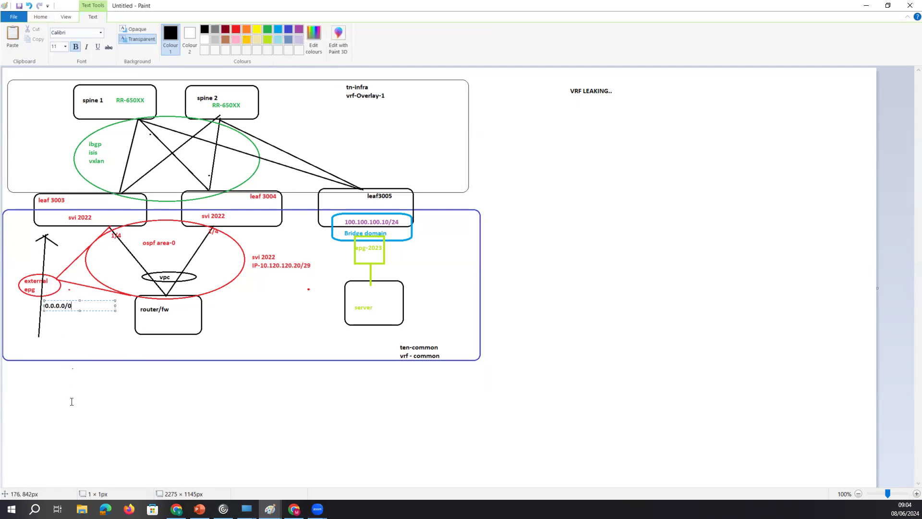
left_click(147, 306)
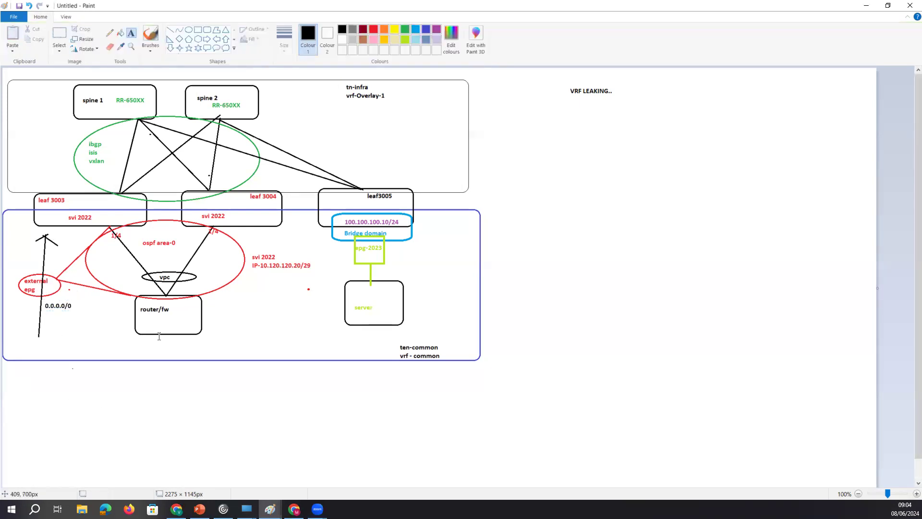
Switch to the APIC web interface on the virtual desktop and open the common tenant.
mouse_move(246, 508)
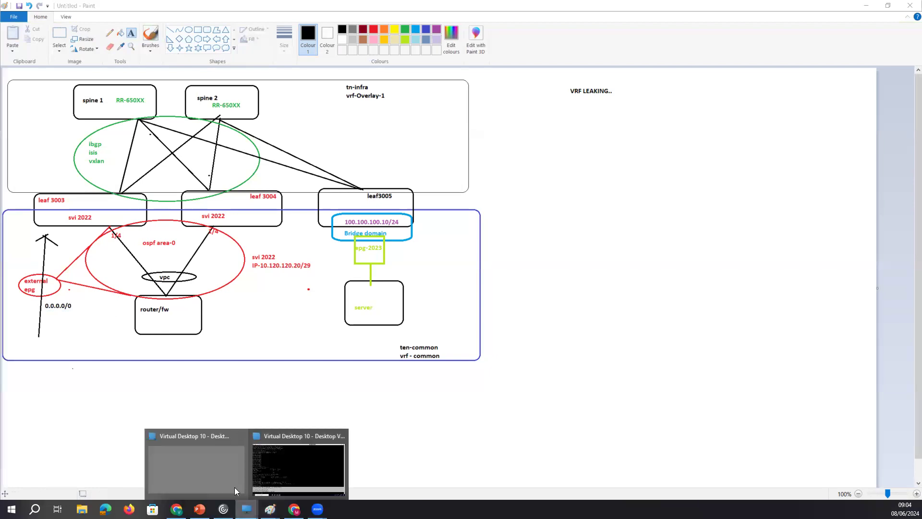
left_click(259, 470)
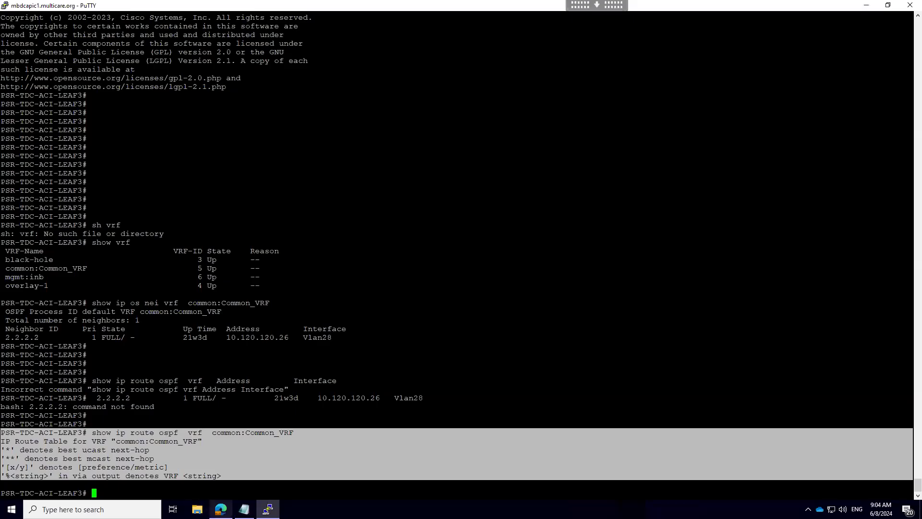
left_click(180, 423)
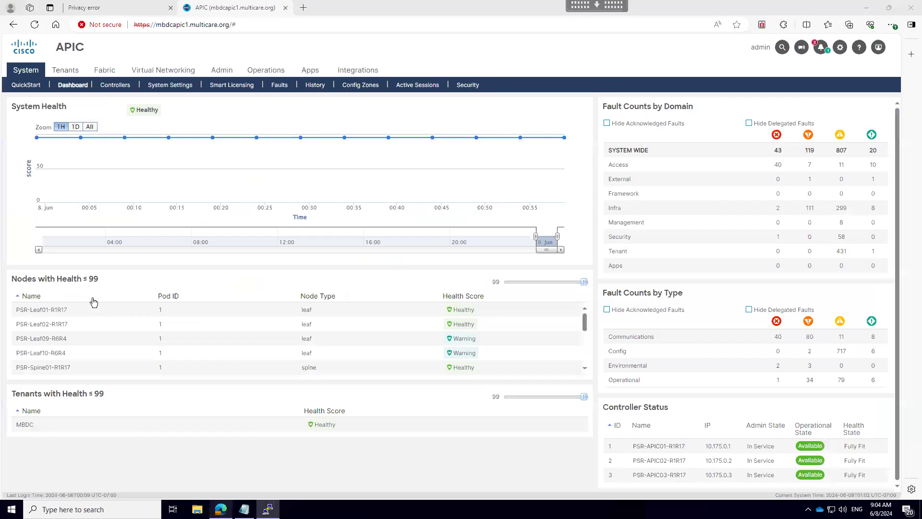
left_click(66, 71)
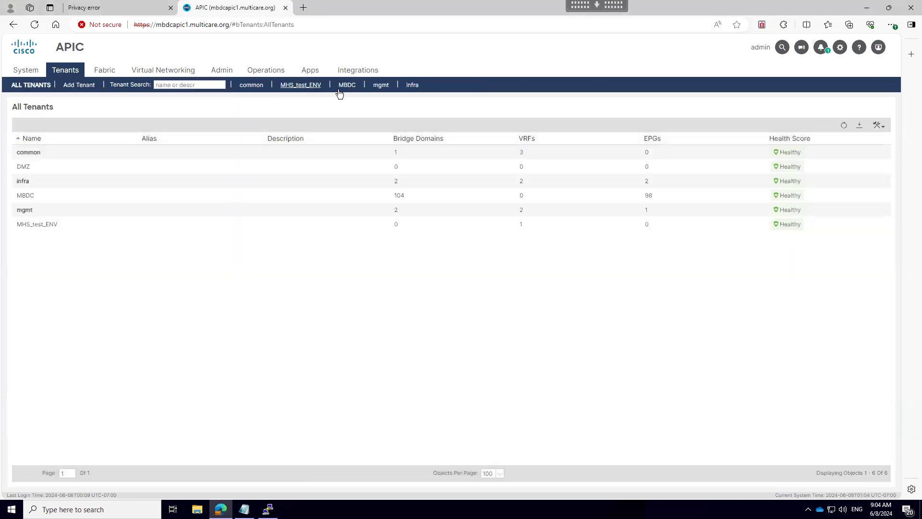
left_click(249, 89)
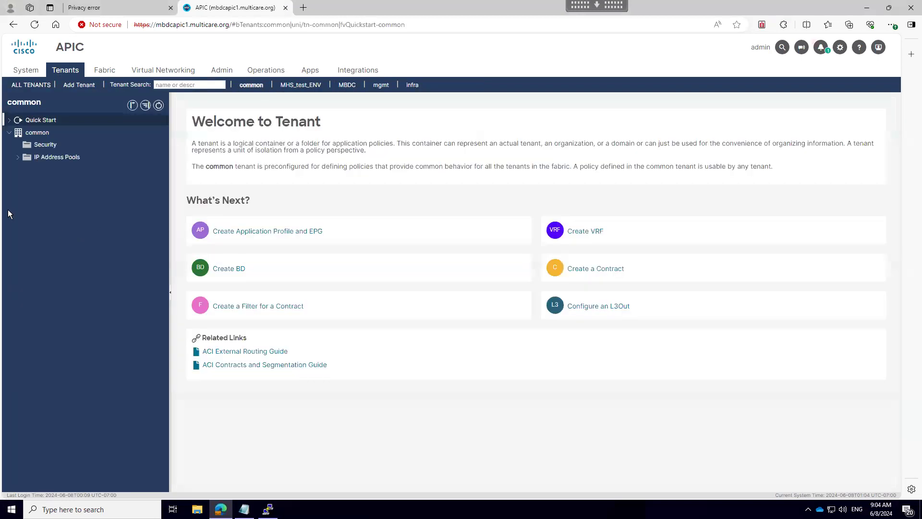
Expand the common tenant's networking L3Outs and open the TDC_CORE_FW_OSPF L3Out's logical node profiles.
left_click(17, 170)
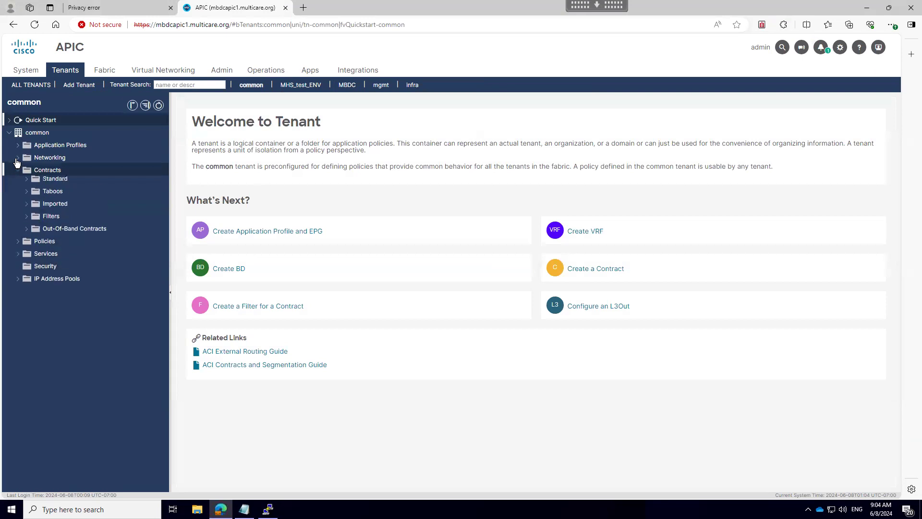
left_click(18, 157)
left_click(27, 208)
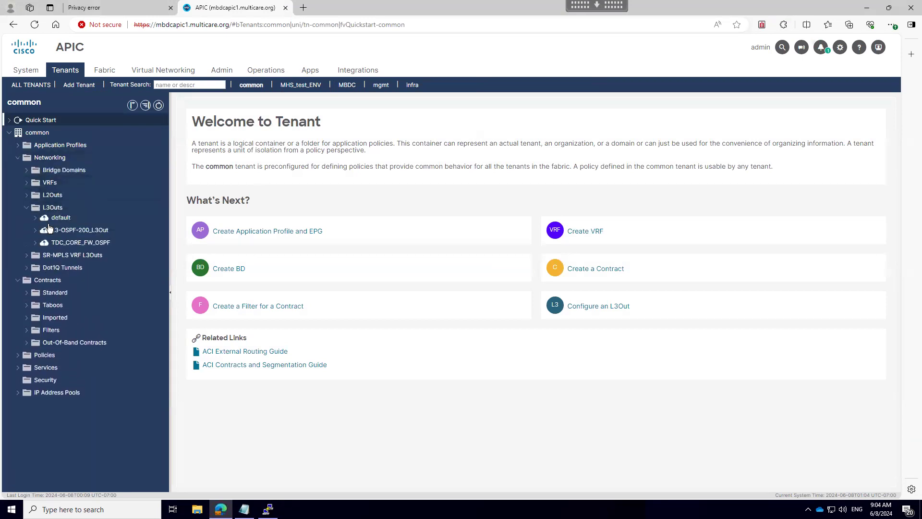
left_click(50, 248)
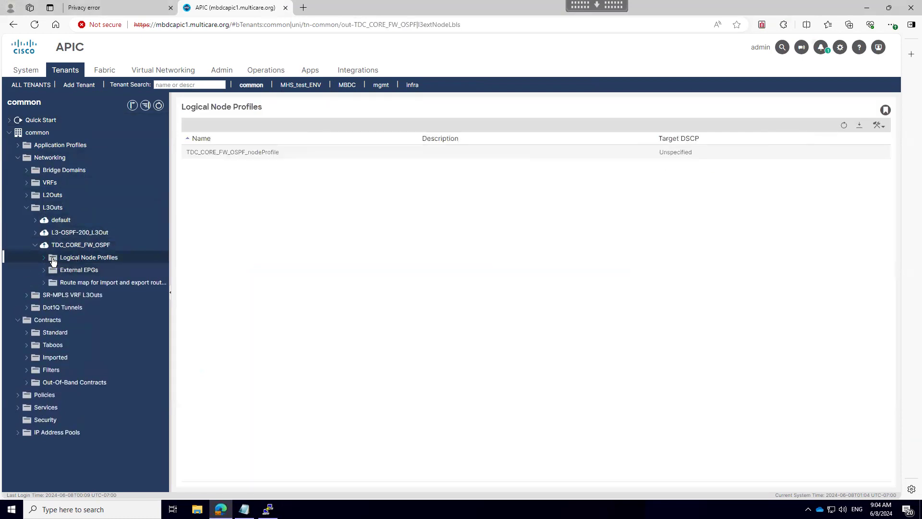
Examine the TDC_CORE_FW_OSPF_nodeProfile properties and its configured nodes.
left_click(44, 258)
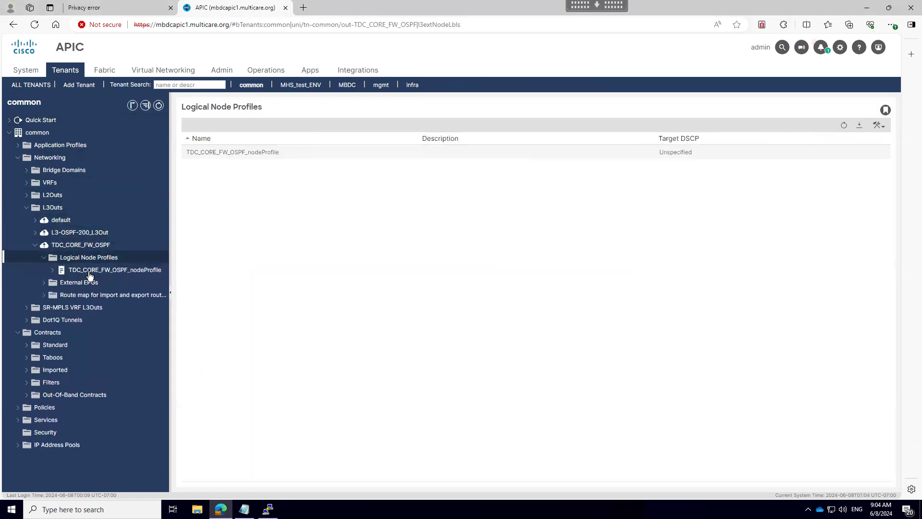
left_click(90, 270)
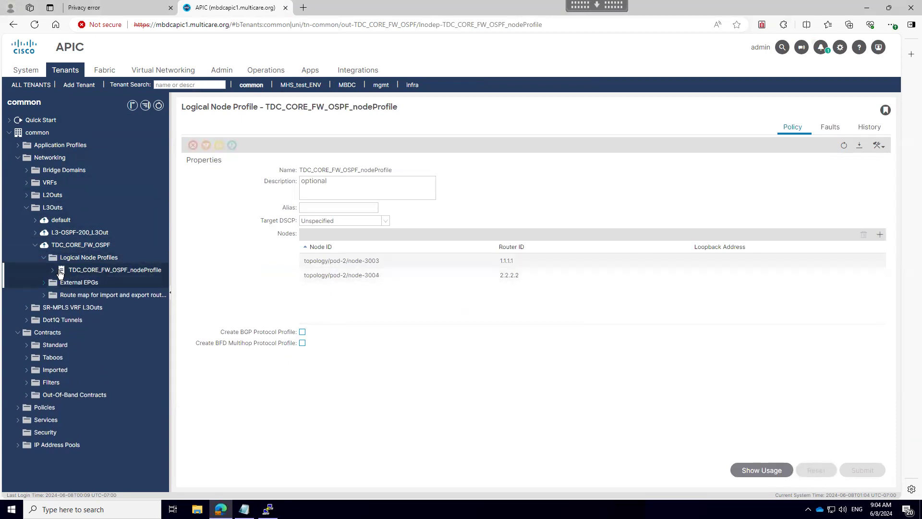
left_click(52, 269)
left_click(96, 285)
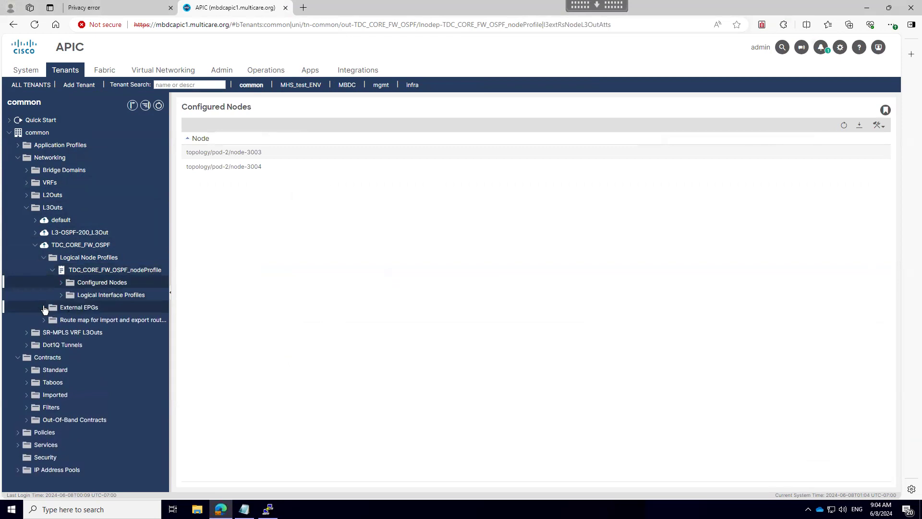
Open the external EPG Ext_epg_tdc and examine its subnets and their scope.
left_click(46, 308)
left_click(79, 322)
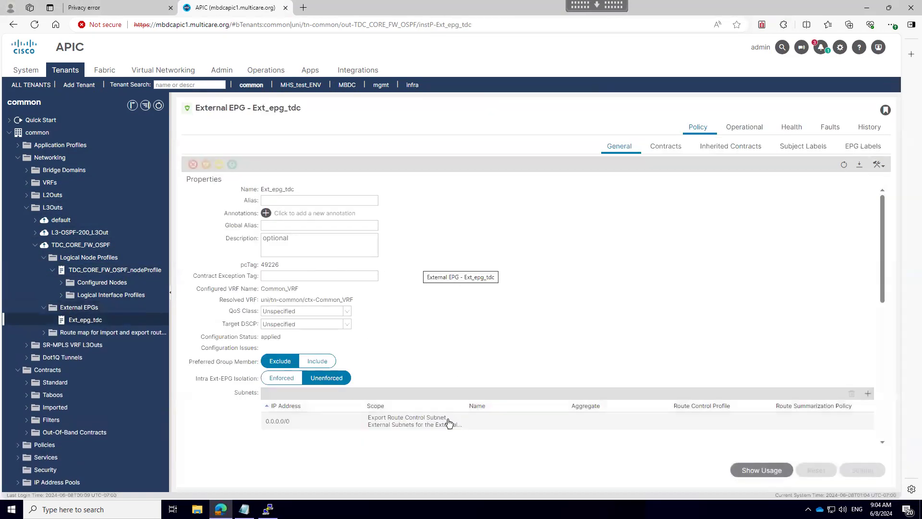
scroll(403, 423, "down", 2)
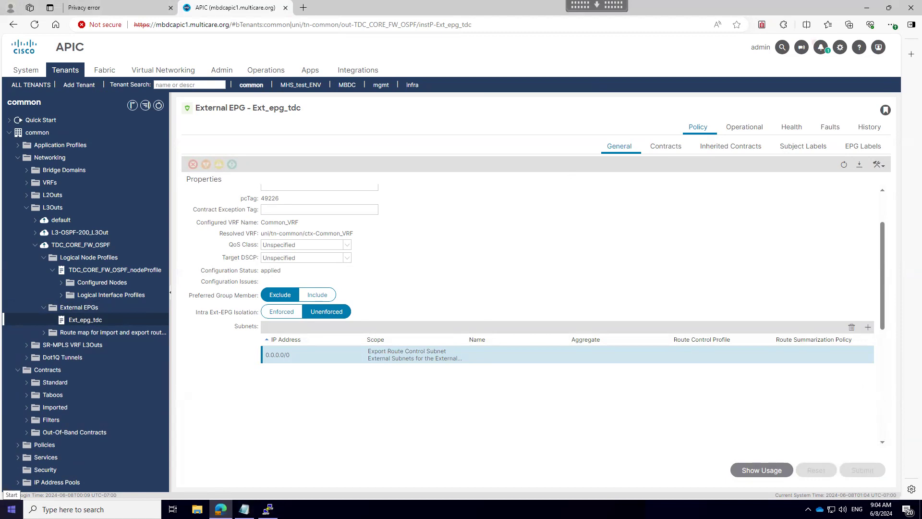
Switch to the Paint network diagram and draw a short vertical line beside the epg-2023 box.
key("alt+Tab")
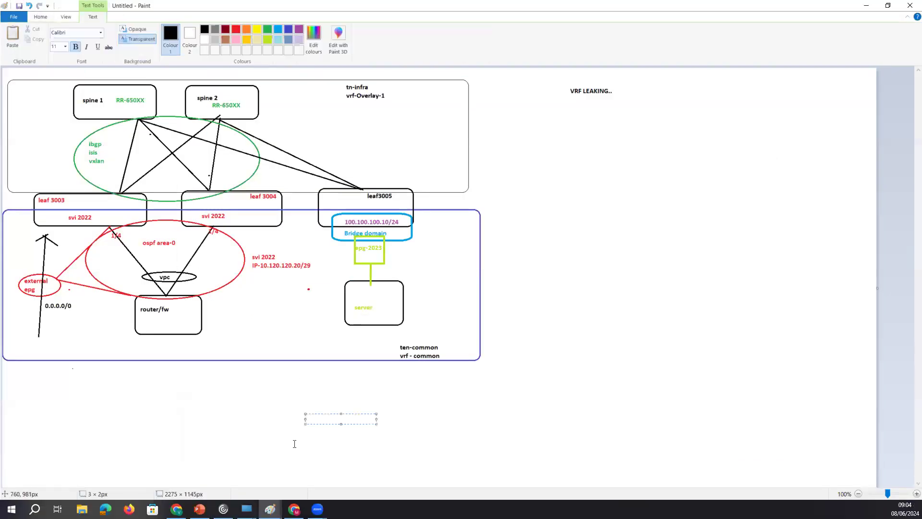
left_click(295, 443)
left_click(169, 31)
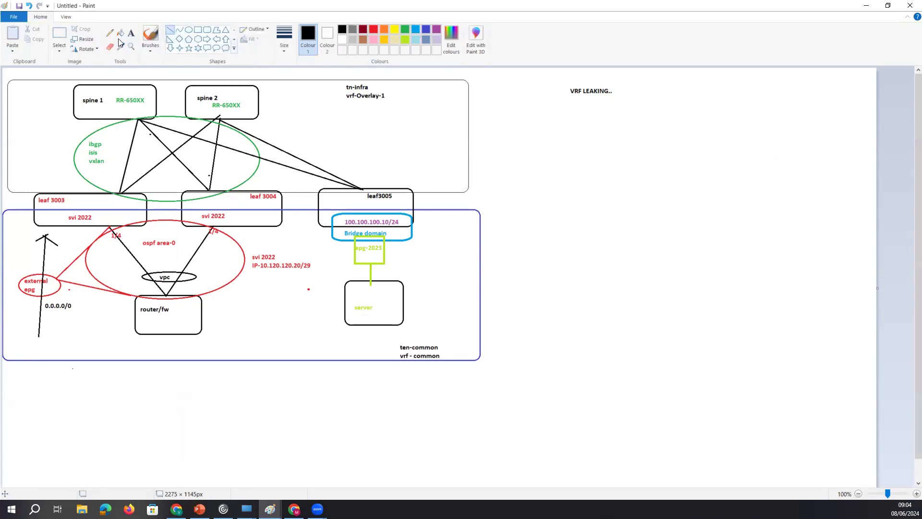
left_click_drag(392, 235, 396, 229)
left_click(487, 253)
Draw a thick black freehand arrow from leaf3005's bridge domain over to the OSPF area below leaf 3004.
left_click(109, 32)
left_click(278, 46)
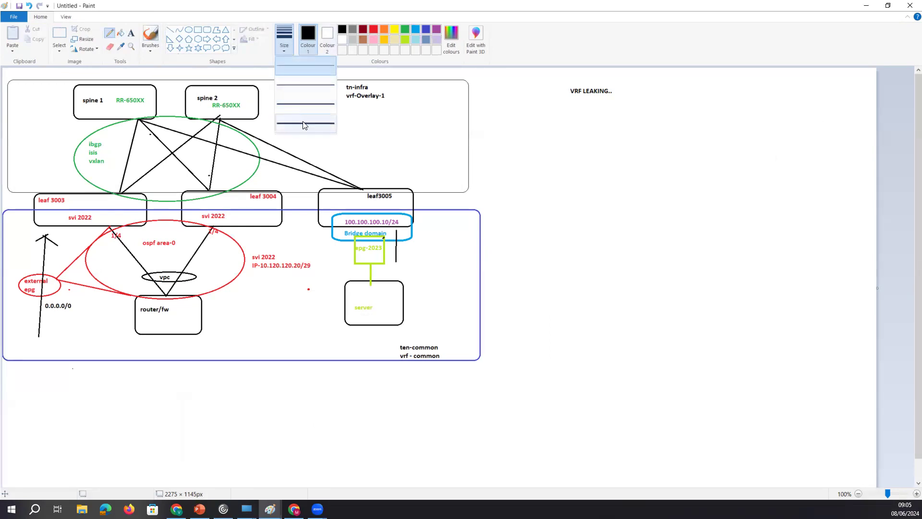
left_click(300, 111)
mouse_move(346, 225)
left_mouse_down()
mouse_move(339, 183)
mouse_move(268, 151)
mouse_move(223, 222)
mouse_move(213, 254)
mouse_move(224, 258)
left_mouse_up()
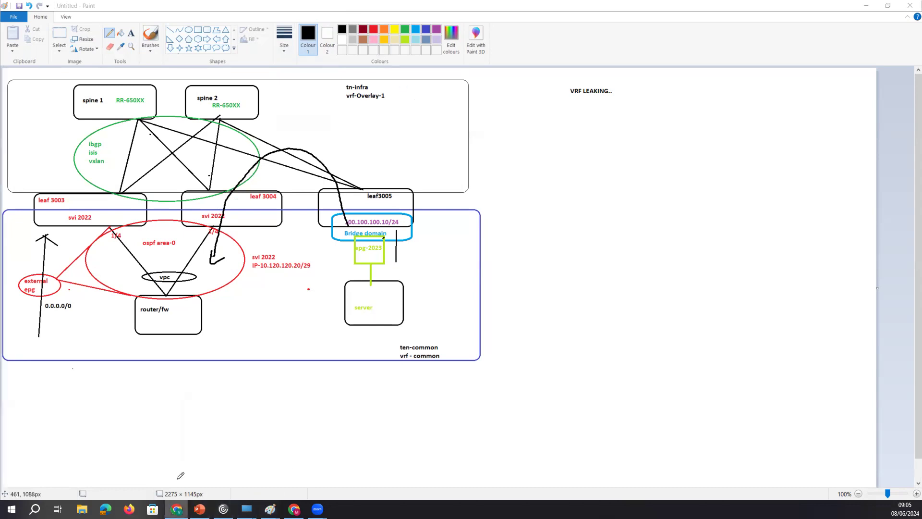
Switch back to the APIC web interface on the virtual desktop and open the common tenant's bridge domains.
left_click(246, 509)
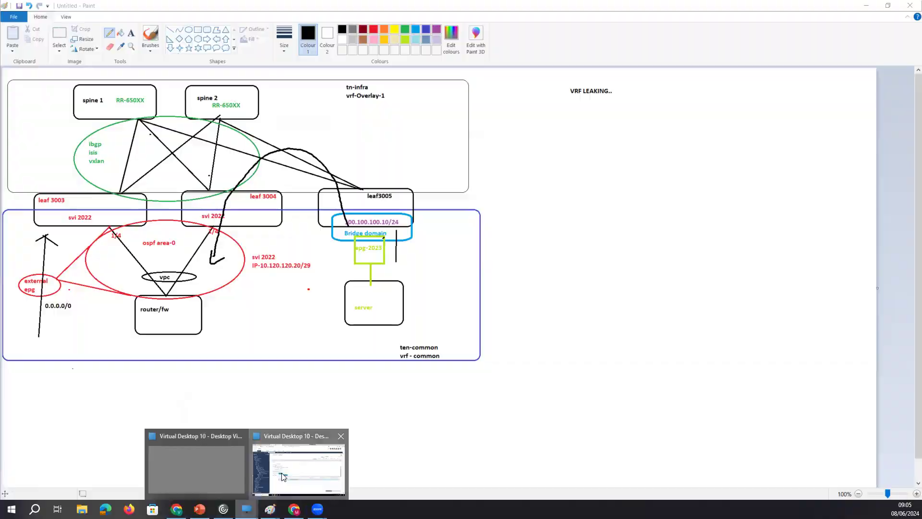
left_click(298, 468)
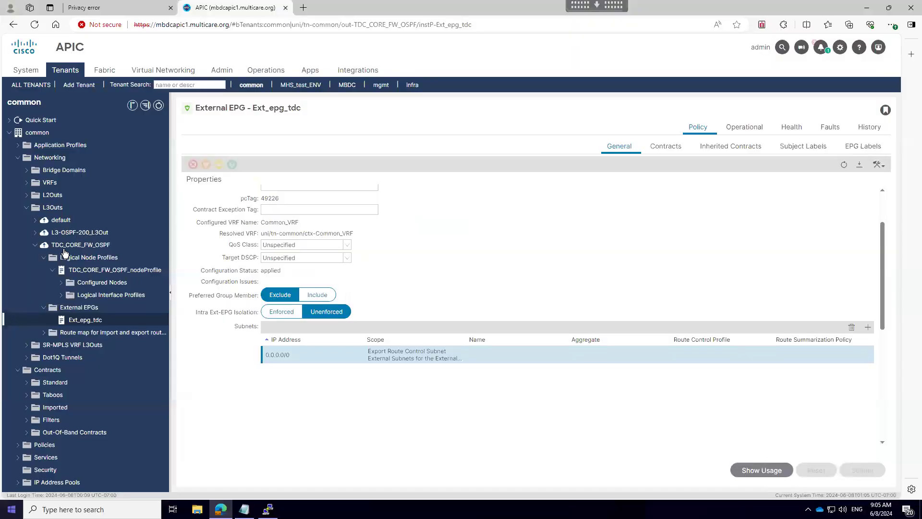
left_click(64, 171)
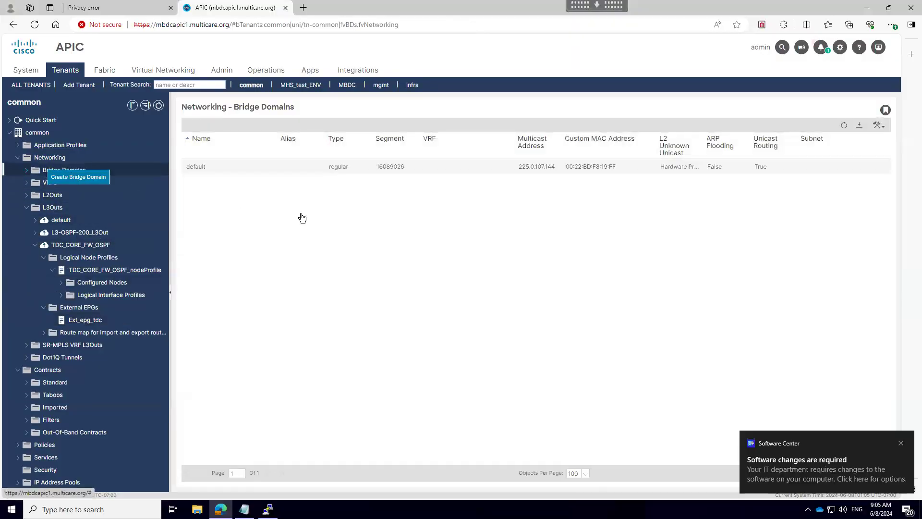
Start a new bridge domain named BD-TEST in VRF Common_VRF and continue to its L3 configurations.
left_click(85, 177)
left_click(337, 140)
type("BD-TES")
type("Y")
key("BackSpace")
type("T")
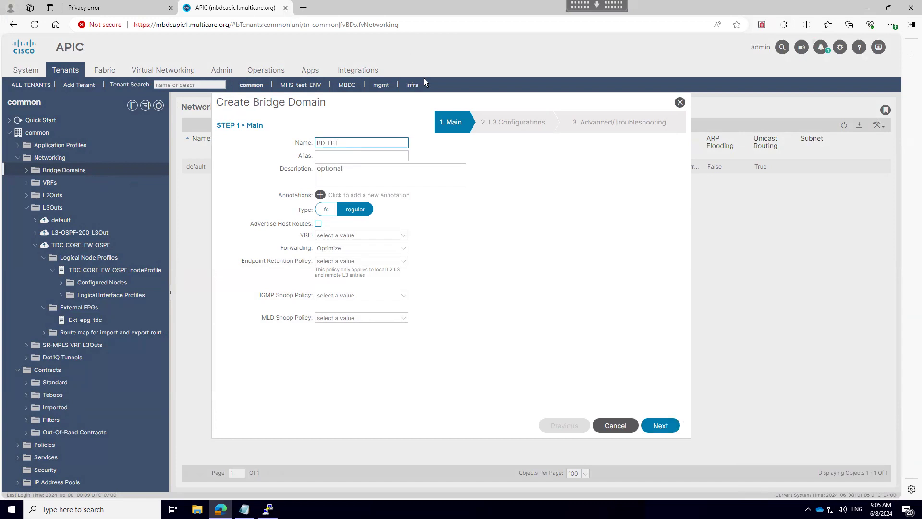
key("BackSpace")
type("ST")
left_click(402, 236)
left_click(358, 262)
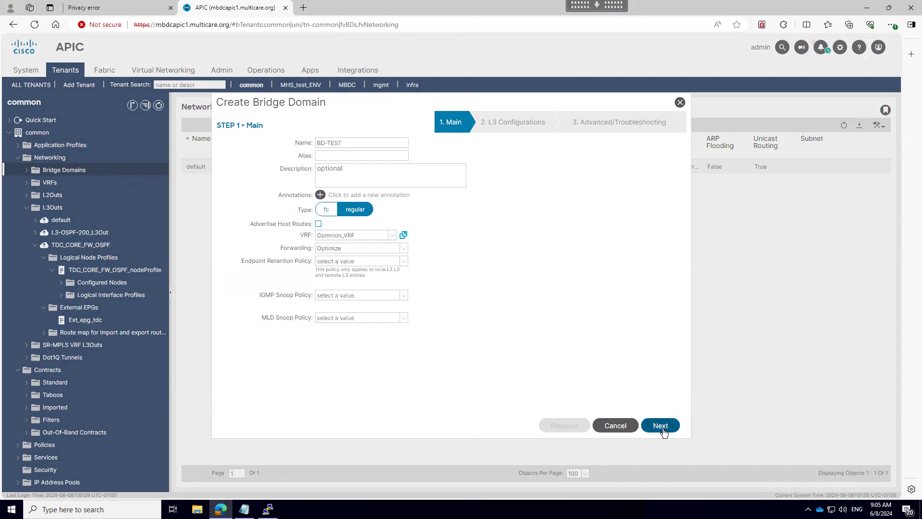
key("Return")
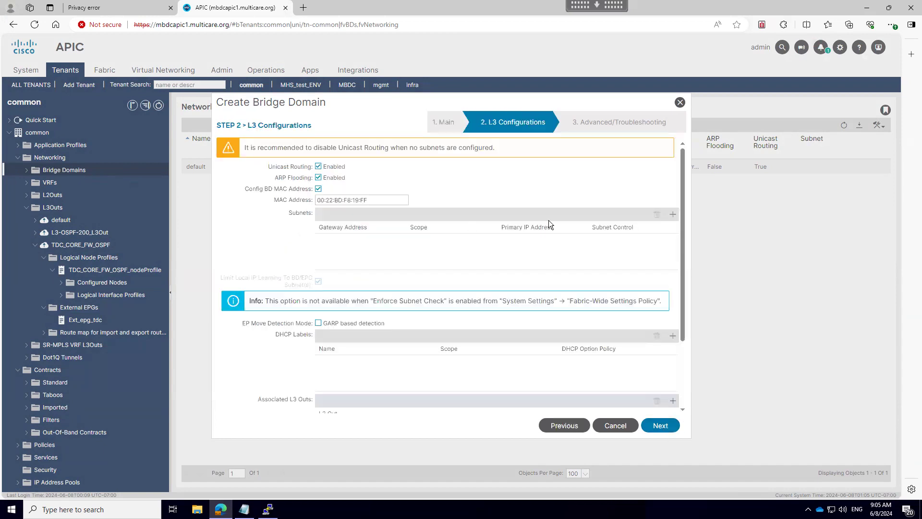
Add the subnet gateway 100.100.100.10/24 with Advertised Externally scope and finish creating the bridge domain.
left_click(672, 216)
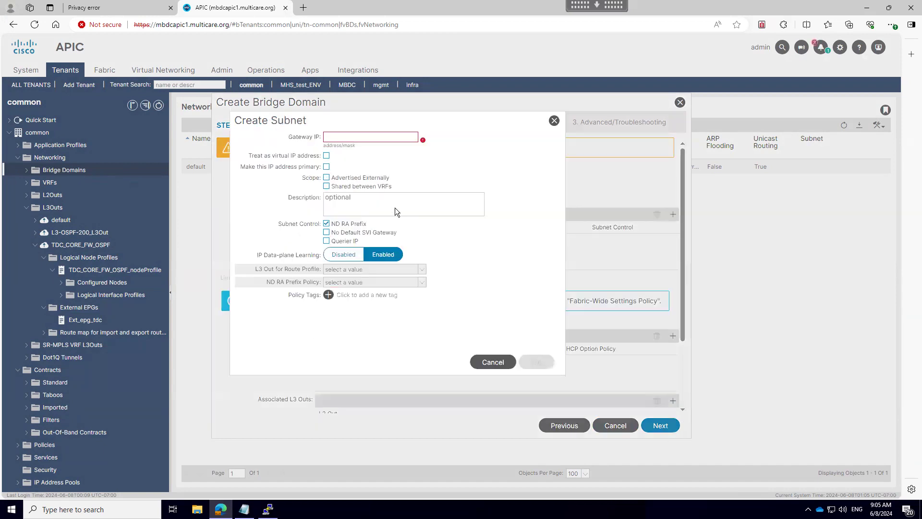
left_click(392, 162)
type("100.10")
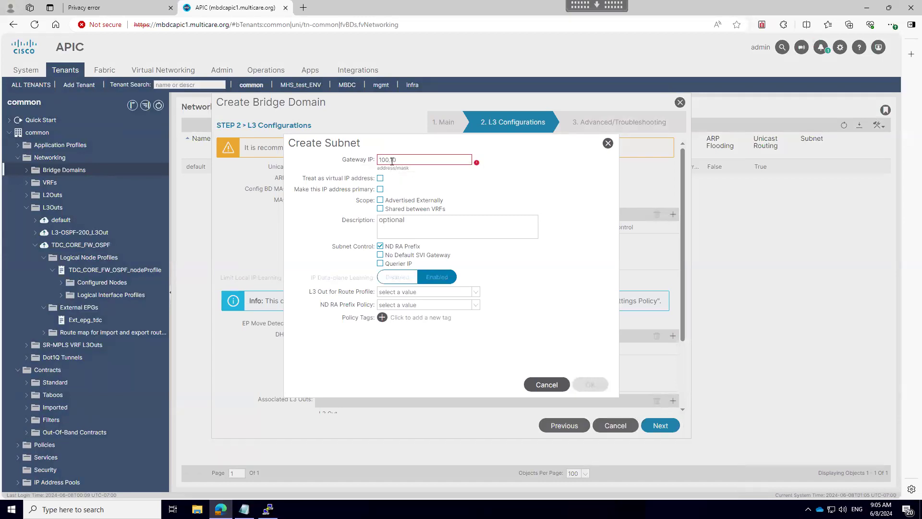
type("0.100.10/24")
left_click(381, 201)
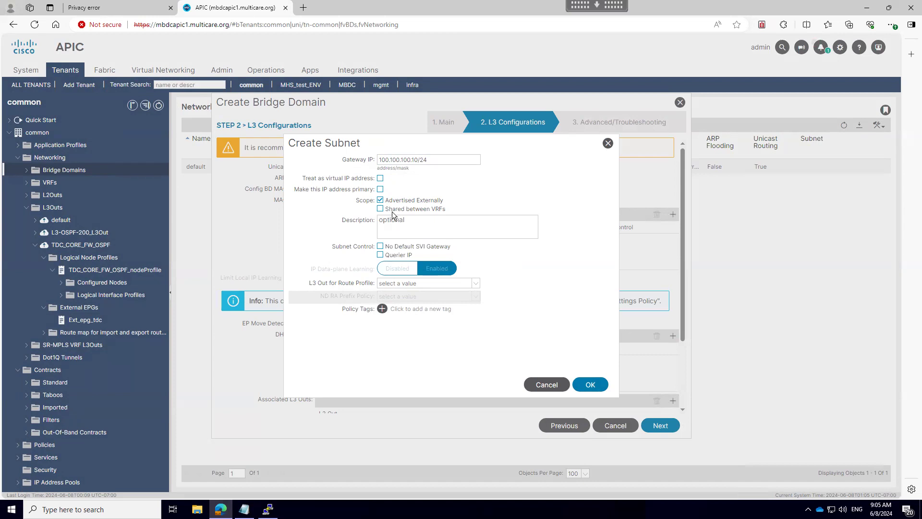
left_click(590, 384)
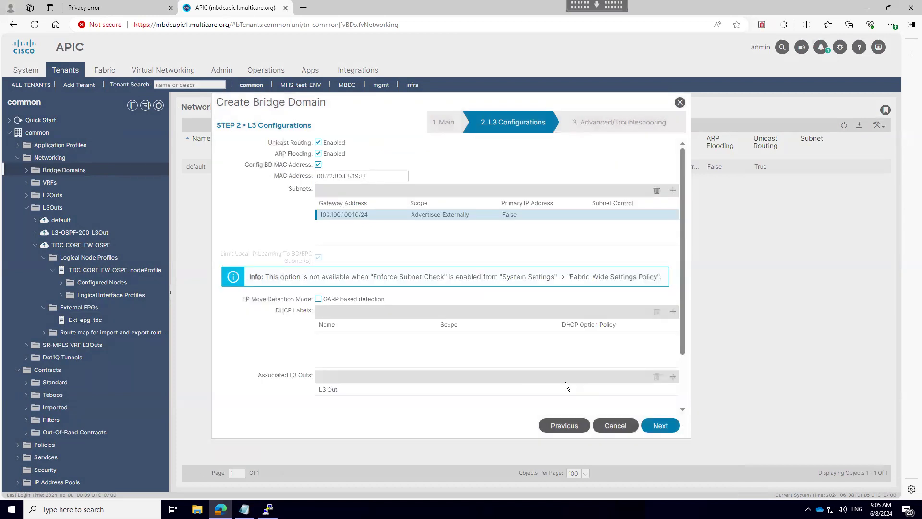
left_click(657, 427)
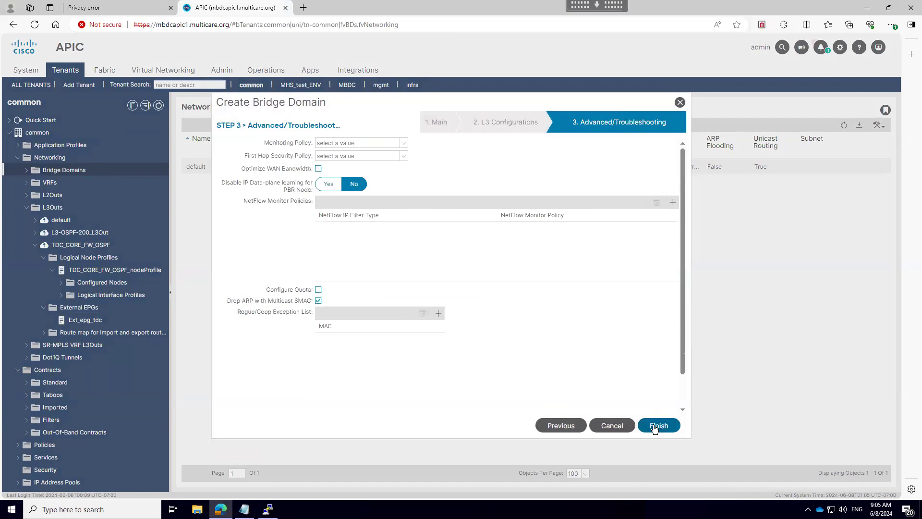
key("Return")
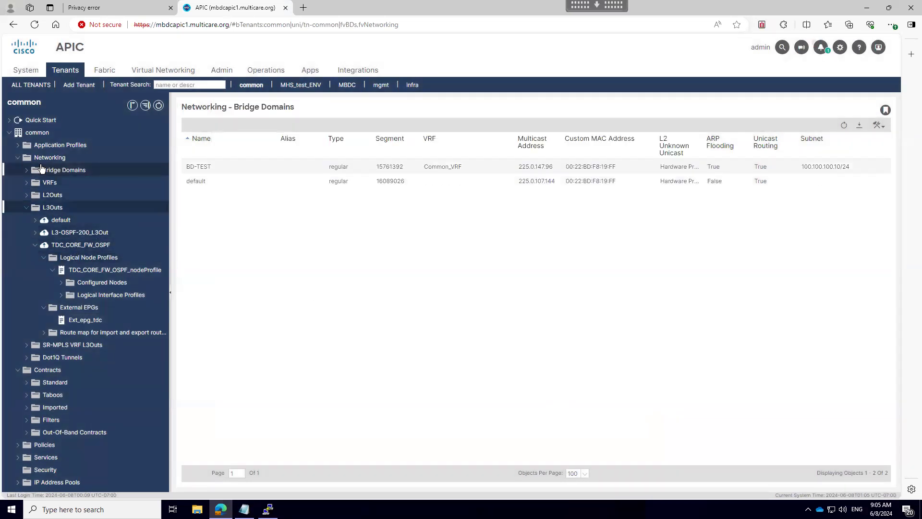
Open BD-TEST's L3 configuration policy and add an empty entry under its associated L3 Outs.
left_click(26, 170)
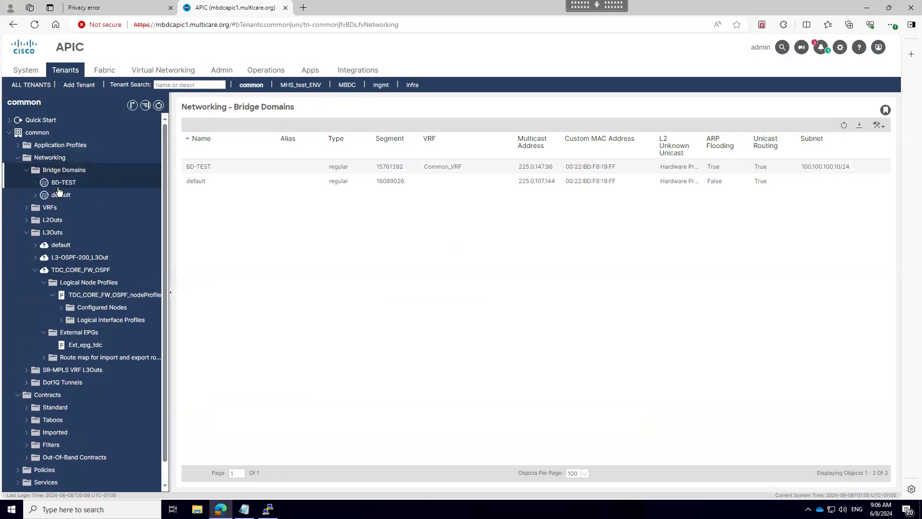
left_click(59, 183)
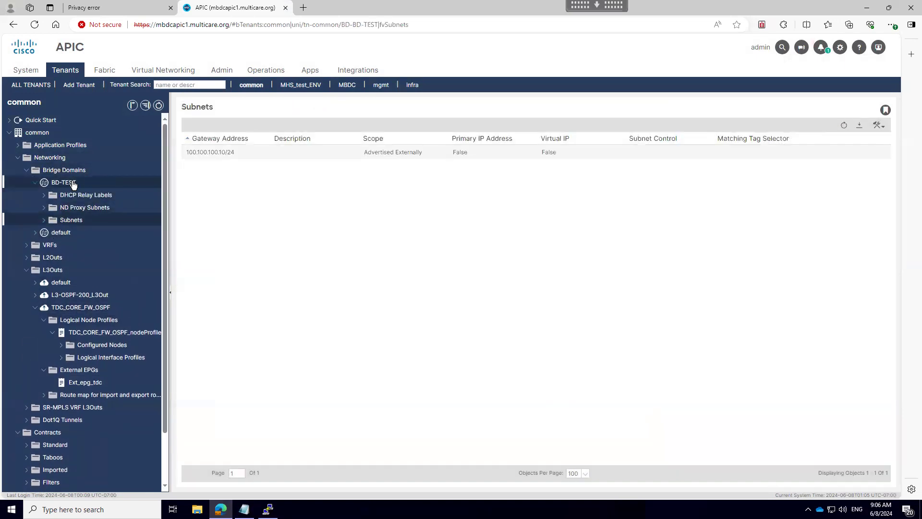
left_click(671, 130)
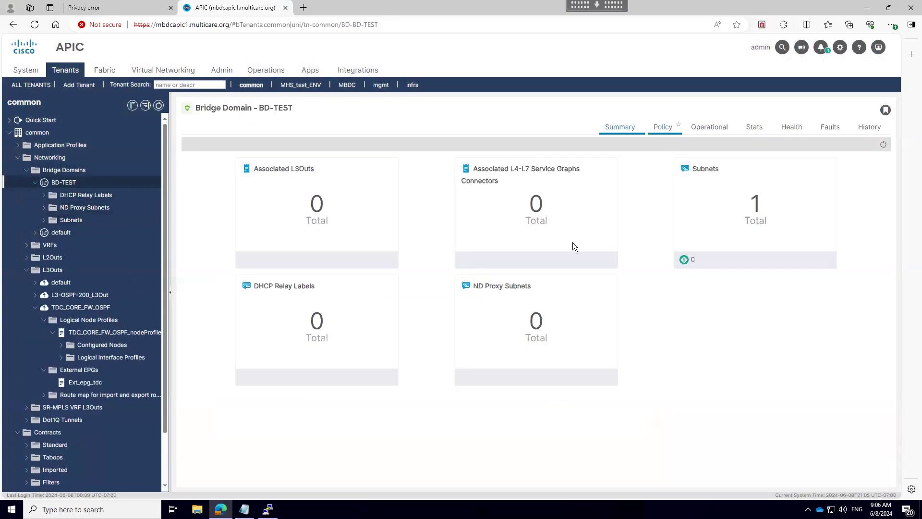
left_click(743, 148)
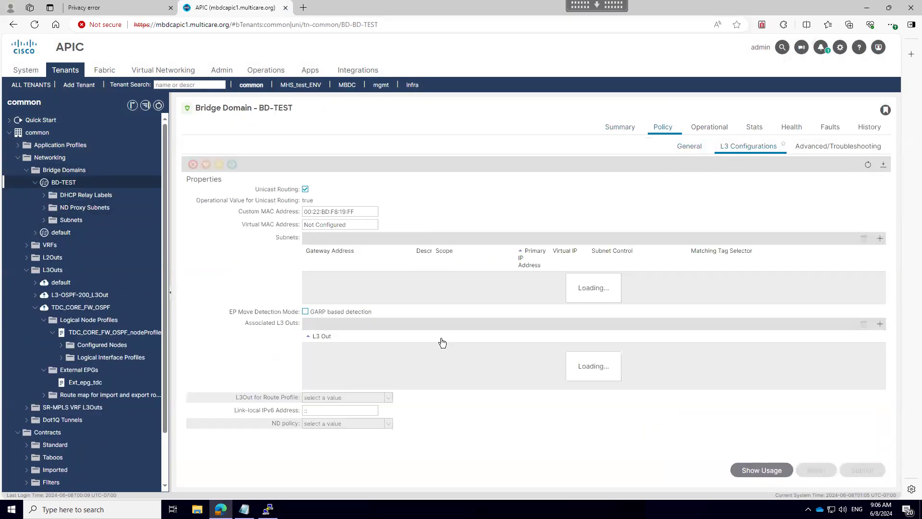
left_click(880, 325)
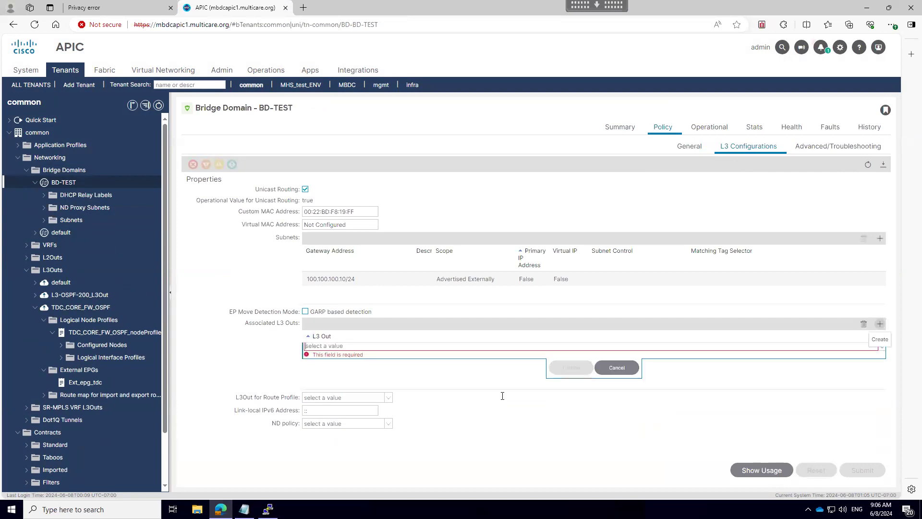
Switch to the leaf's PuTTY session and add blank prompt lines below the earlier output.
left_click(268, 509)
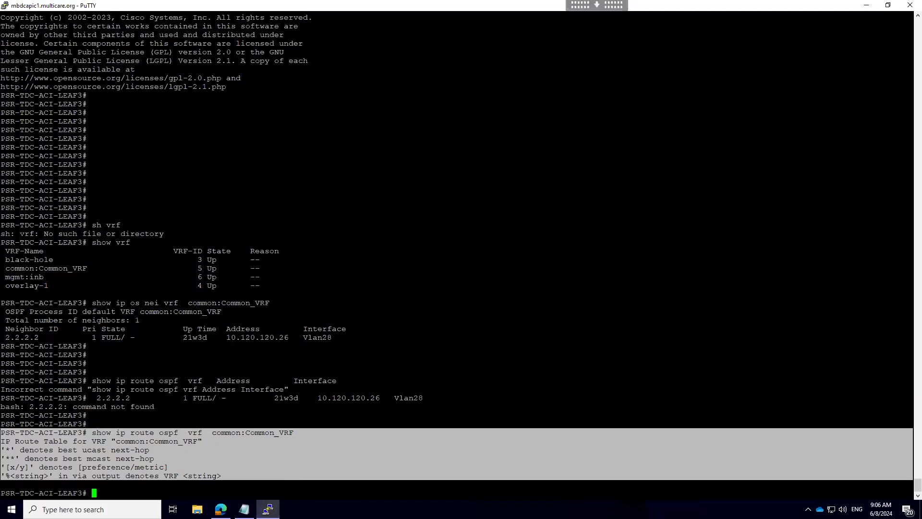
key("Return")
key("Return")
key("Return")
key("Return")
key("Return")
key("Return")
key("Return")
key("Return")
key("Return")
key("Return")
key("Return")
key("Return")
key("Return")
key("Return")
key("Return")
key("Return")
key("Return")
key("Return")
key("Return")
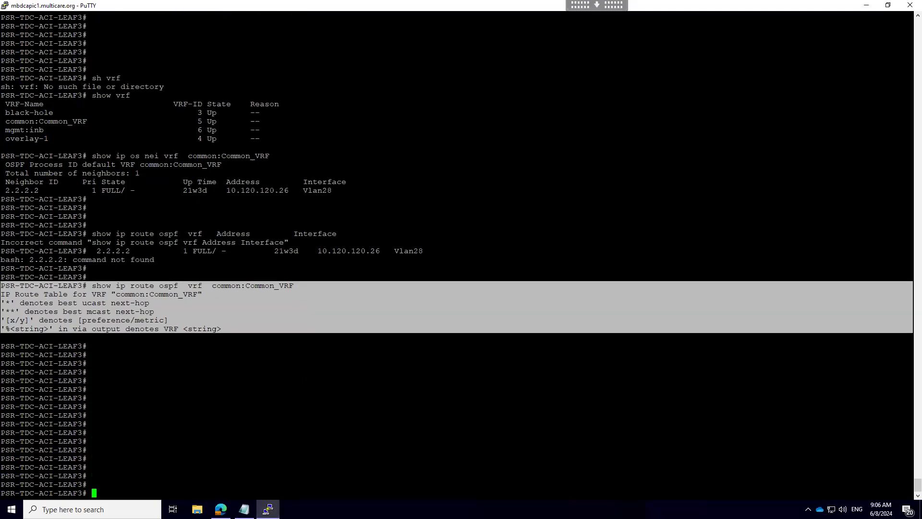
type("s")
key("BackSpace")
type("SHOW IP")
key("BackSpace")
key("BackSpace")
key("BackSpace")
key("BackSpace")
key("BackSpace")
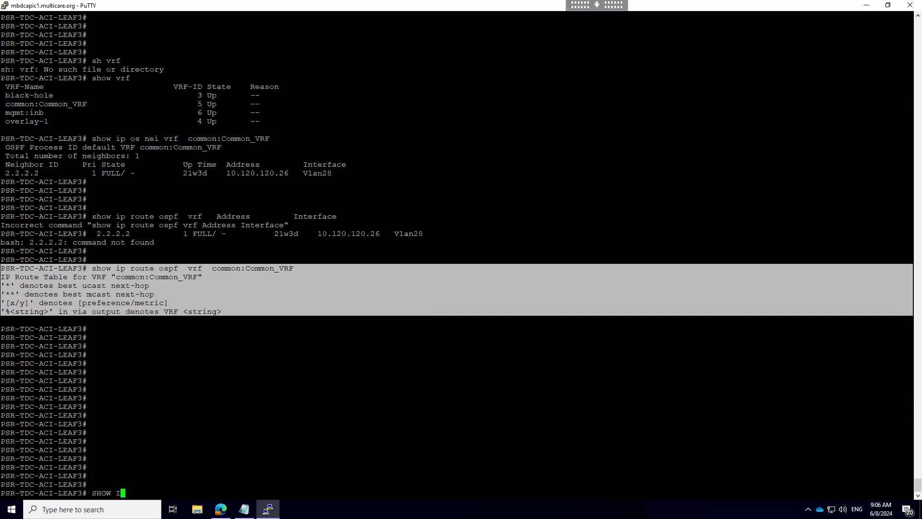
key("BackSpace")
key("BackSpace")
Run "show ip route 100.100.100.10 vrf common:Common_VRF" and examine the route entry for the bridge domain subnet.
type("show ip route 100.100.100.10")
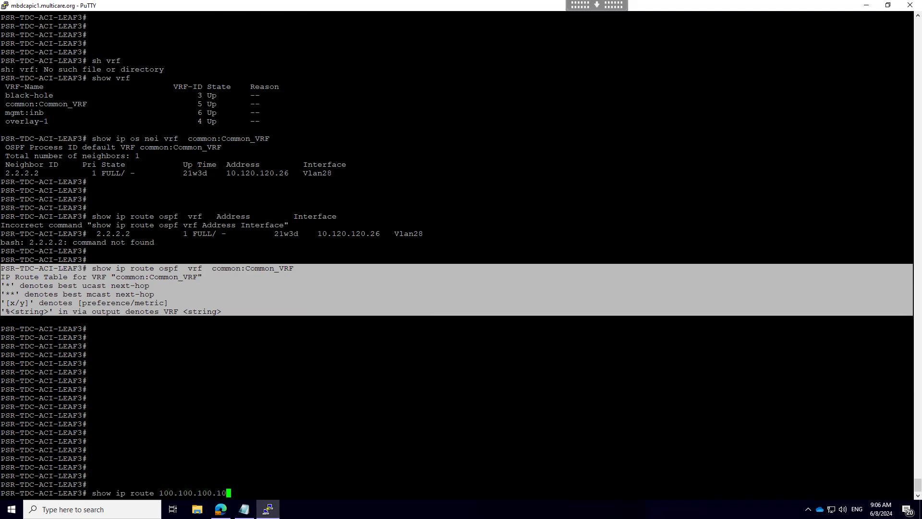
type(" vrf")
left_click_drag(297, 268, 211, 270)
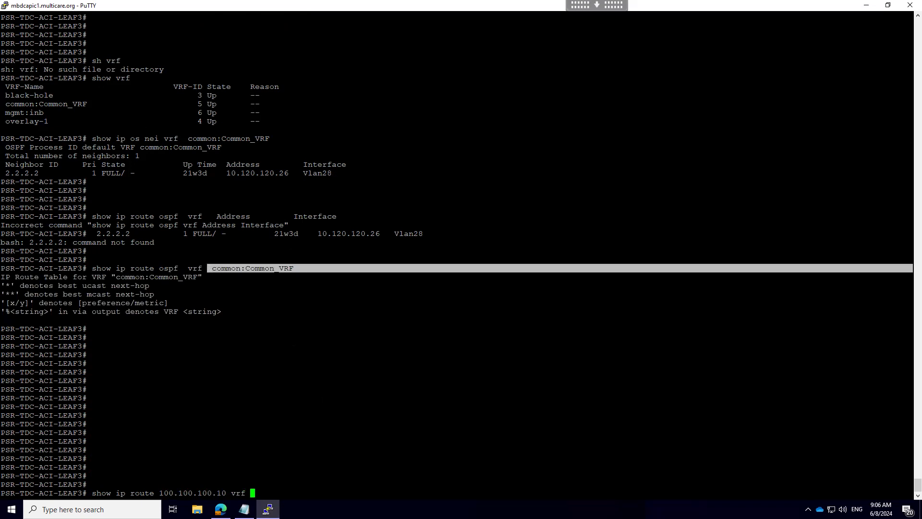
type("common:Common_VRF")
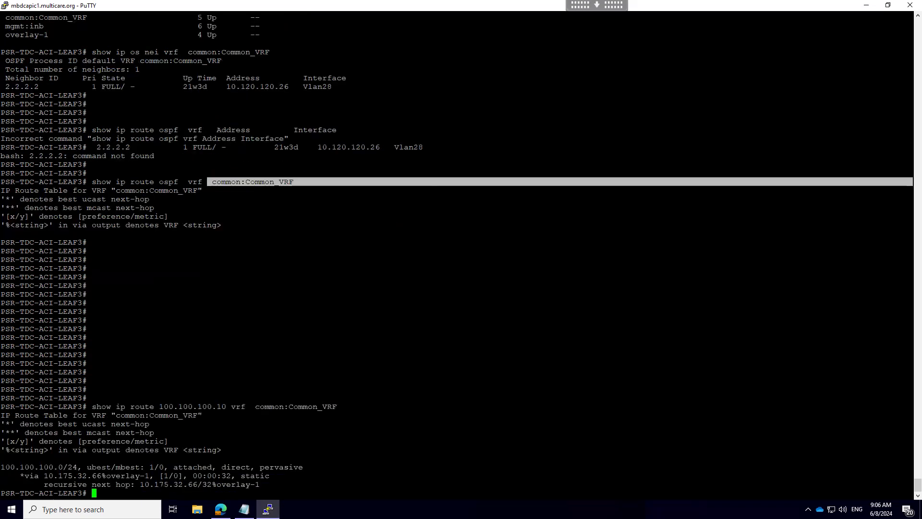
left_click_drag(432, 484, 2, 466)
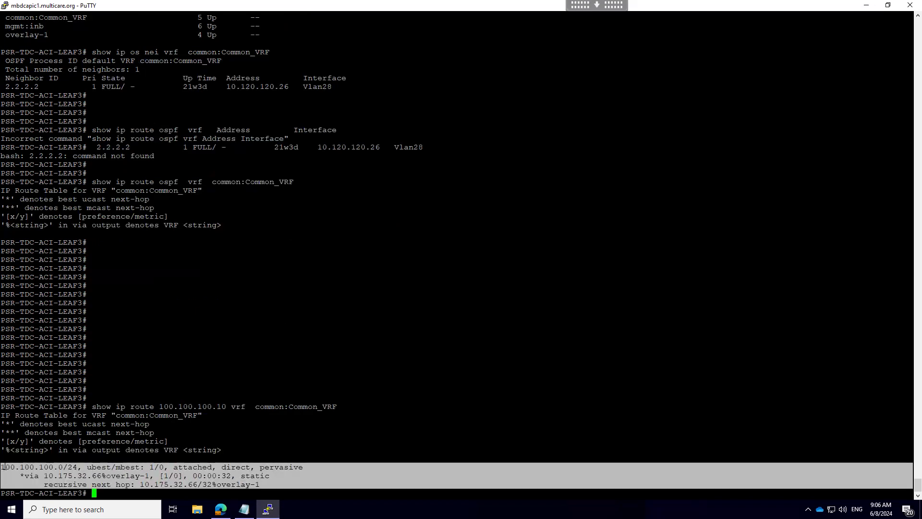
left_click(271, 485)
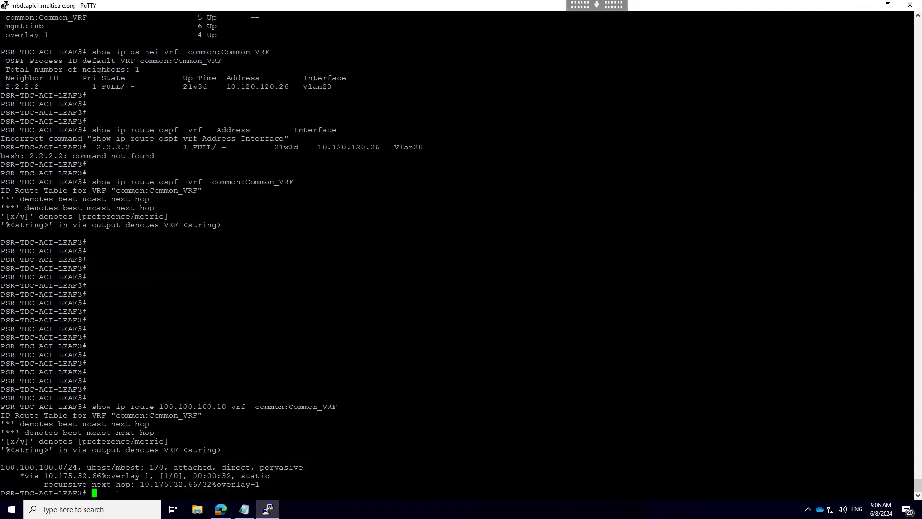
left_click_drag(303, 467, 232, 466)
Return to the APIC interface and associate the TDC_CORE_FW_OSPF L3Out with BD-TEST.
left_click(221, 509)
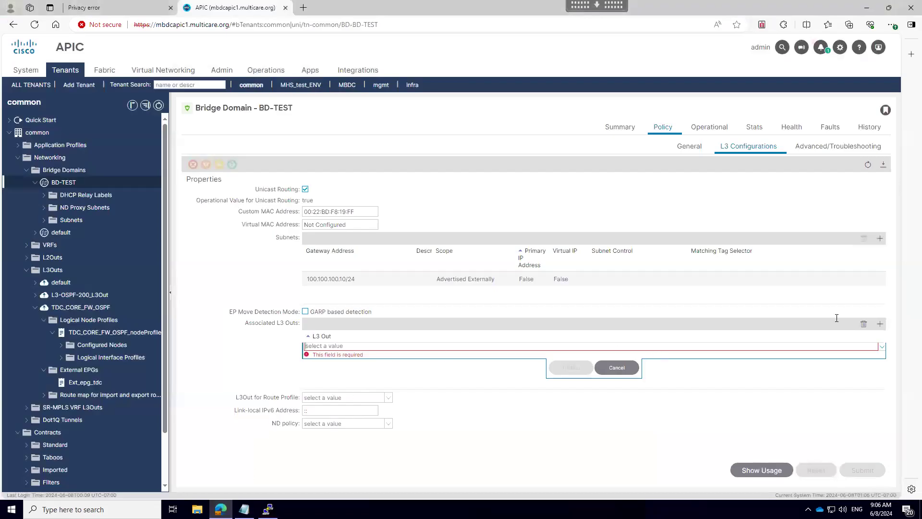
left_click(881, 346)
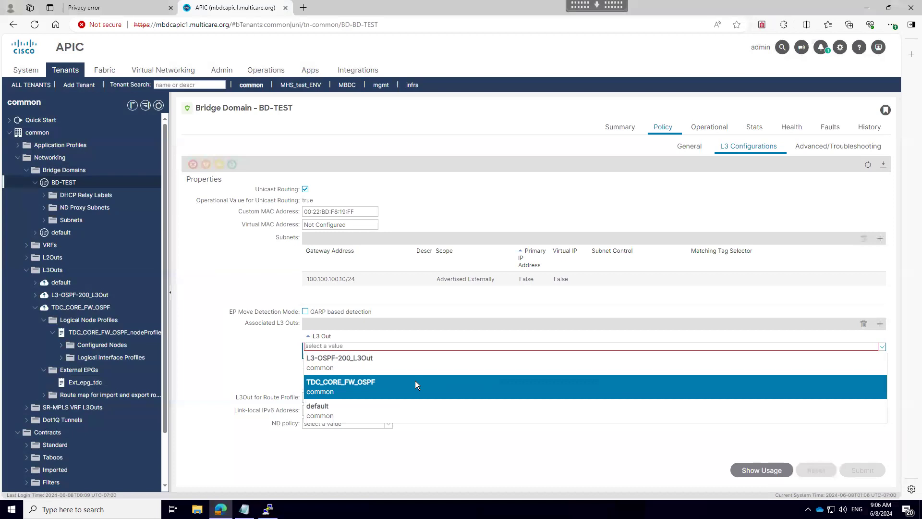
left_click(339, 385)
left_click(559, 373)
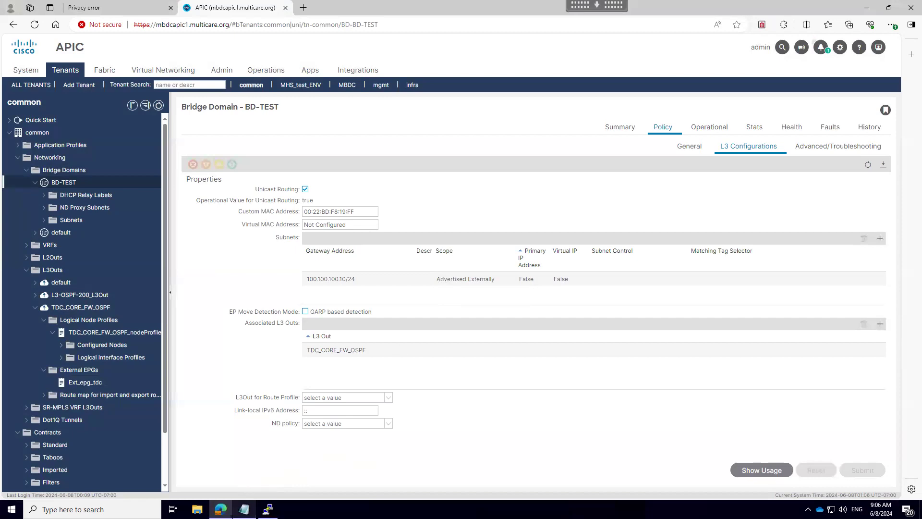
Switch to the leaf's PuTTY session, rerun the route lookup for 100.100.100.10 and examine its OSPF path.
left_click(267, 509)
left_click_drag(908, 495, 6, 467)
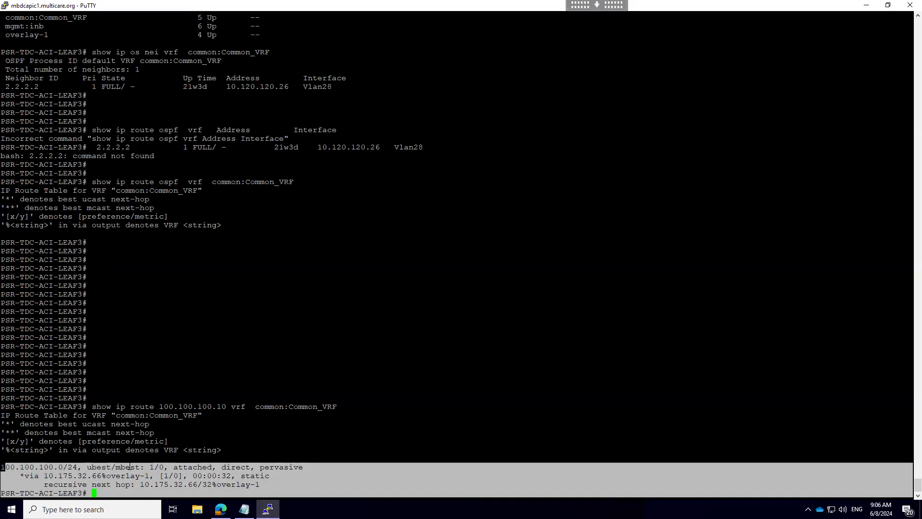
key("Up")
key("Return")
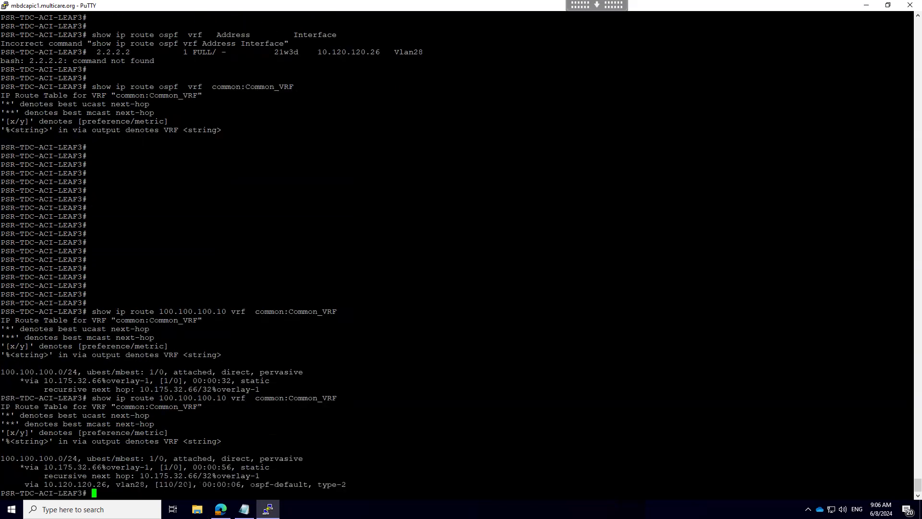
left_click_drag(910, 484, 21, 484)
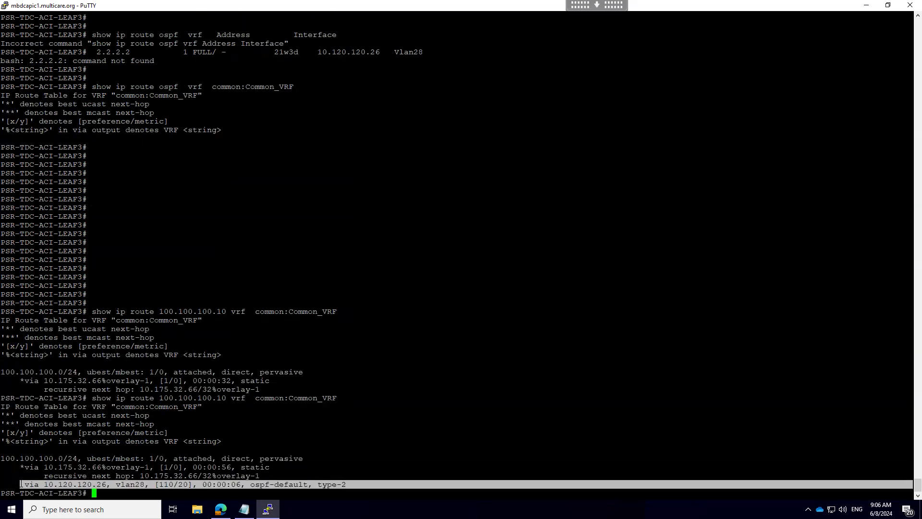
Mark the OSPF next hop in the leaf output, switch to APIC and examine the SVI addresses in TDC_CORE_FW_OSPF's logical interface profile.
left_click_drag(78, 458, 96, 484)
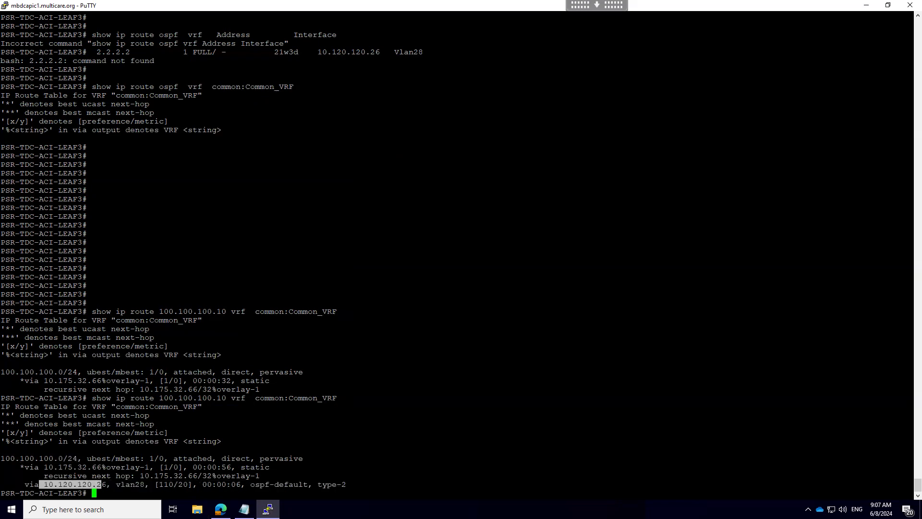
left_click(221, 508)
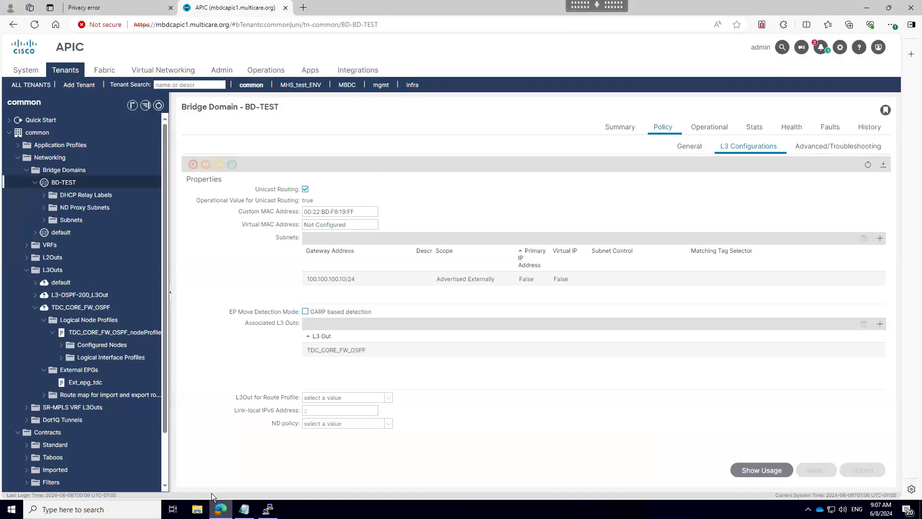
left_click(98, 361)
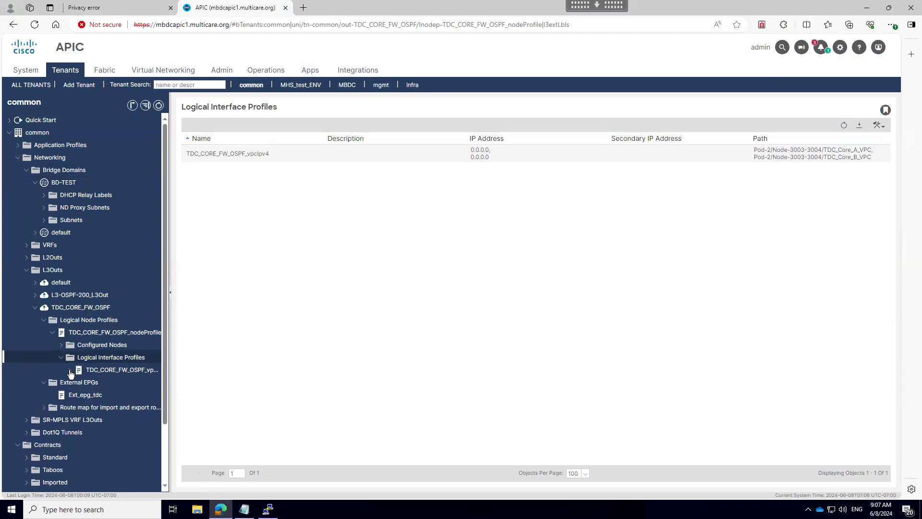
left_click(71, 373)
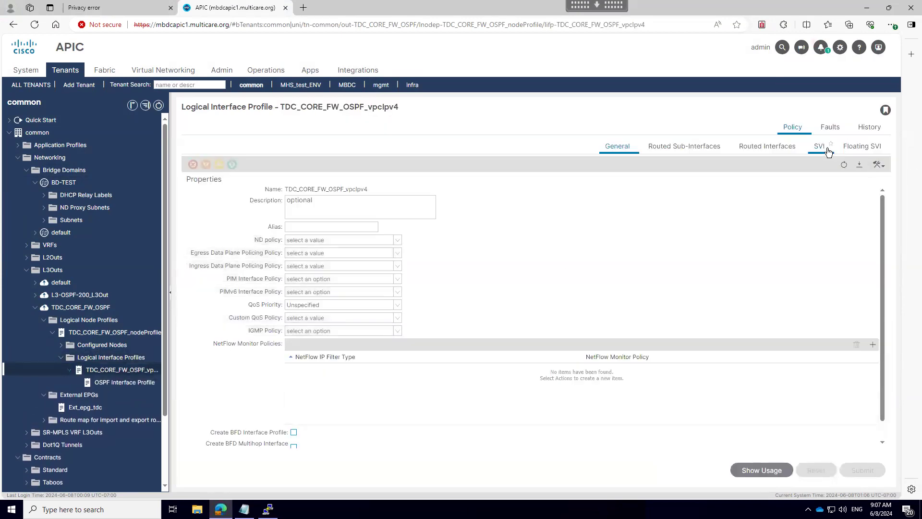
left_click(819, 147)
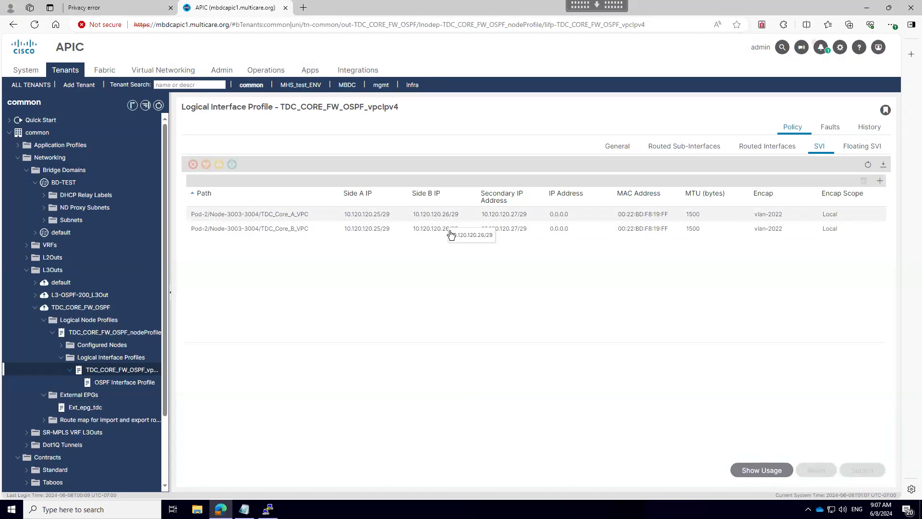
Disable Advertised Externally for BD-TEST's 100.100.100.10/24 subnet and submit the policy change.
left_click(65, 187)
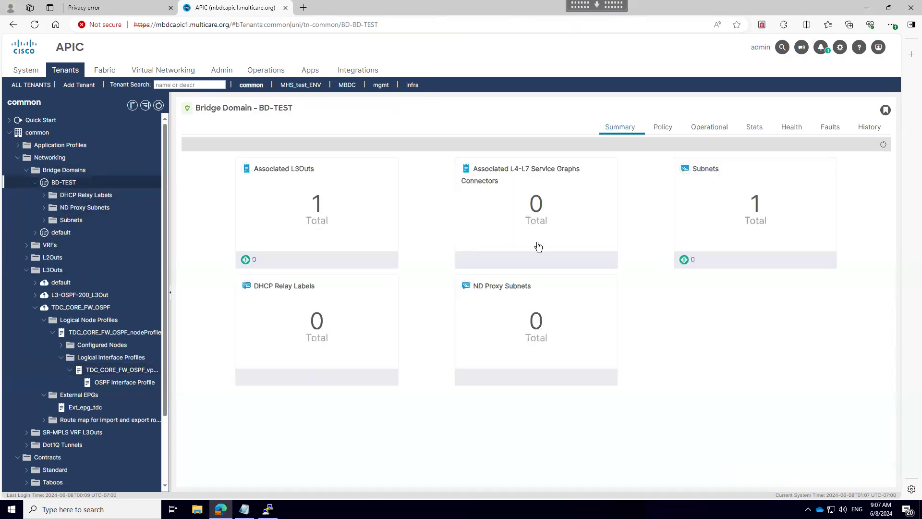
left_click(663, 127)
left_click(751, 147)
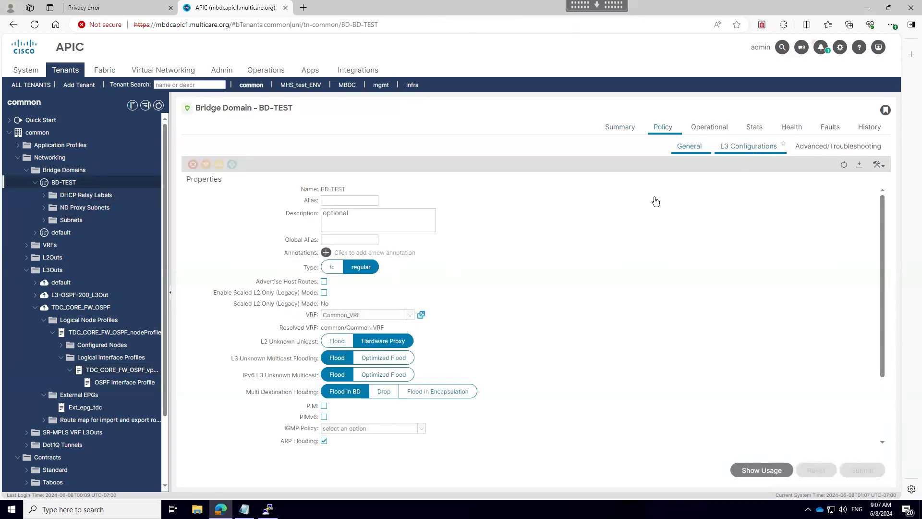
left_click(448, 279)
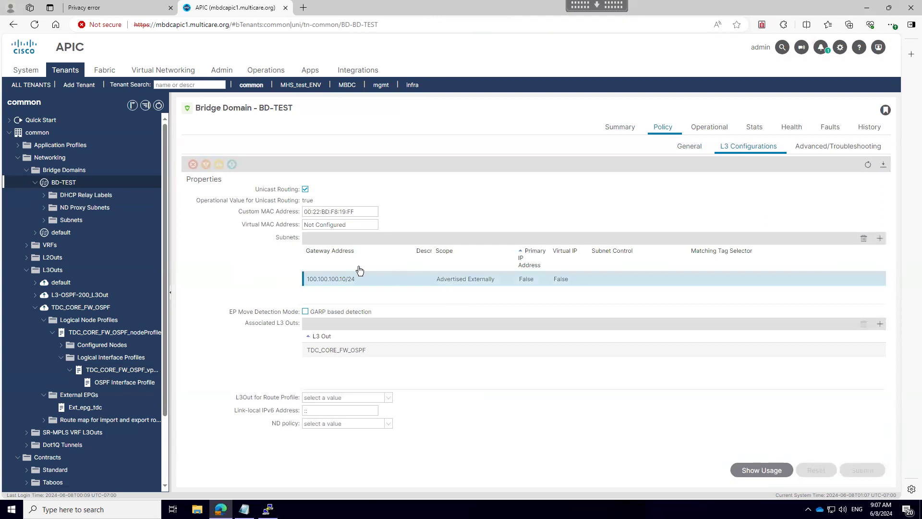
double_click(432, 283)
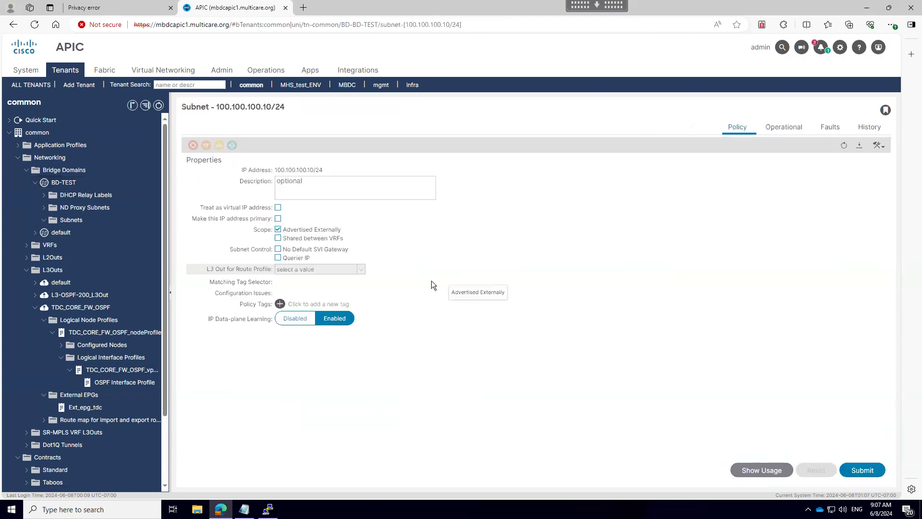
left_click(278, 230)
left_click(862, 470)
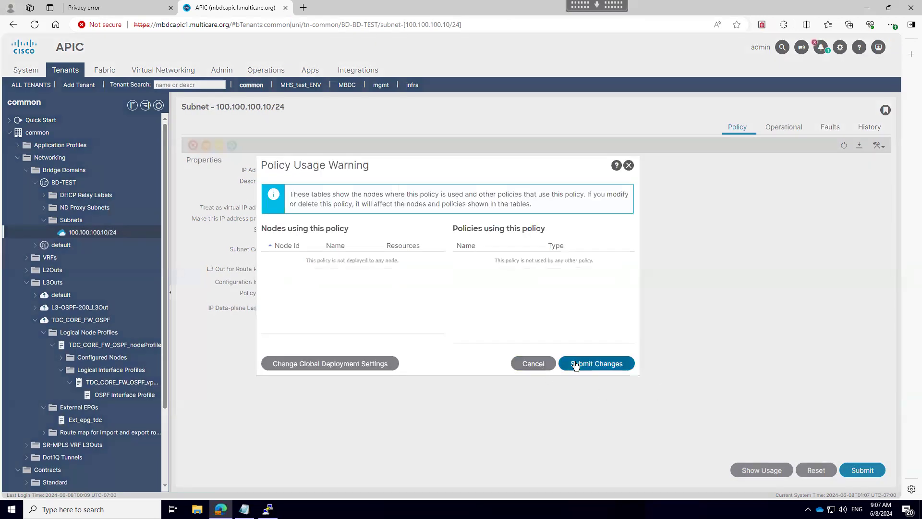
left_click(572, 364)
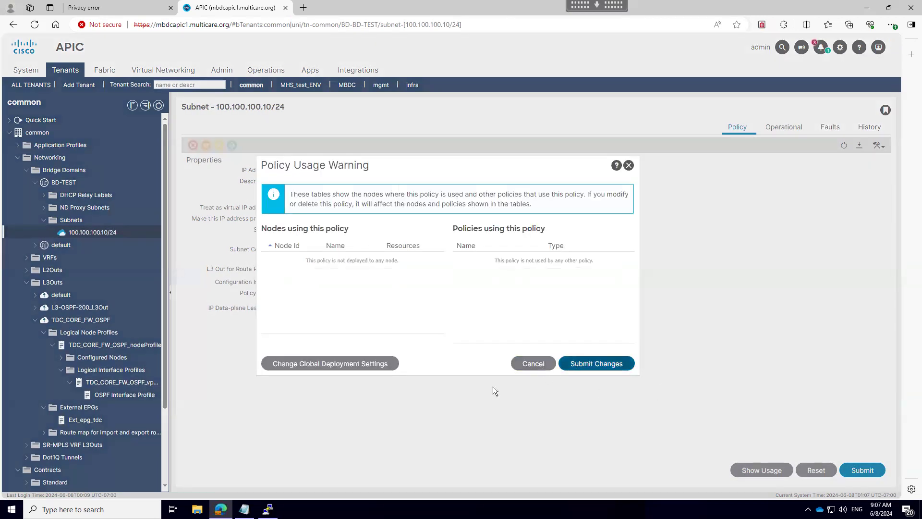
left_click(64, 182)
Switch to the leaf's PuTTY session, rerun the 100.100.100.10 route lookup and compare its next hops with the previous output.
key("alt+Tab")
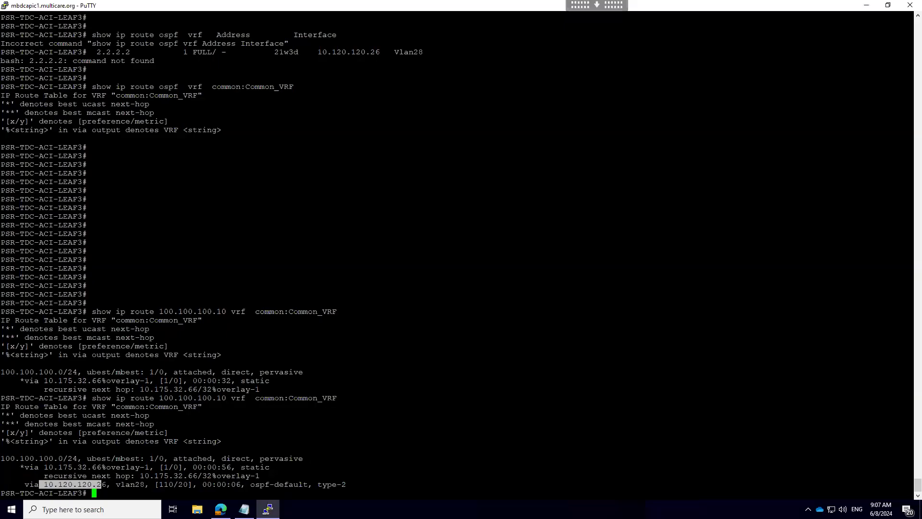
key("Up")
key("Return")
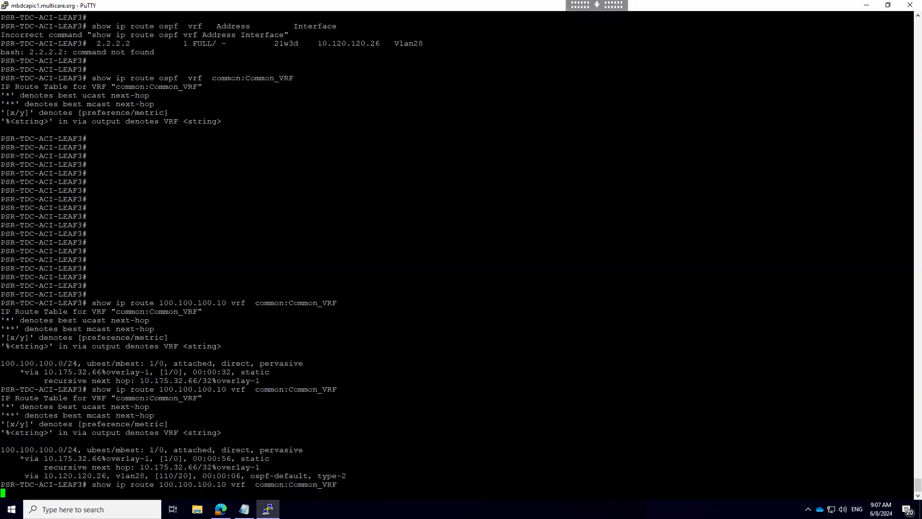
left_click_drag(34, 484, 120, 484)
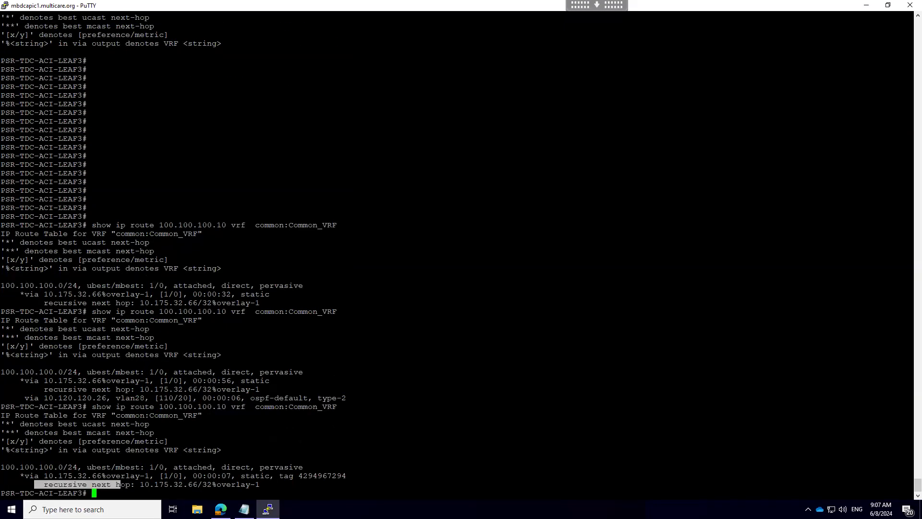
triple_click(53, 397)
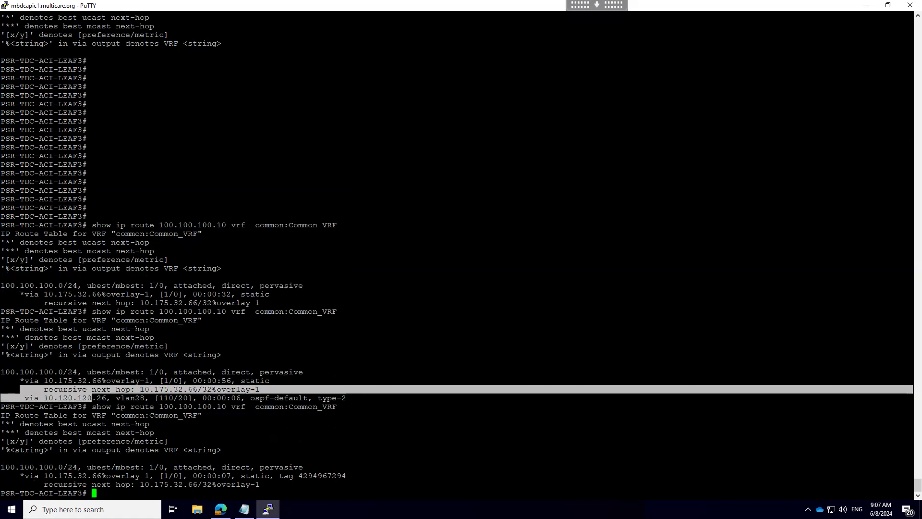
Return to APIC and set the scope of BD-TEST's 100.100.100.10/24 subnet to Advertised Externally, submitting the change.
left_click(221, 509)
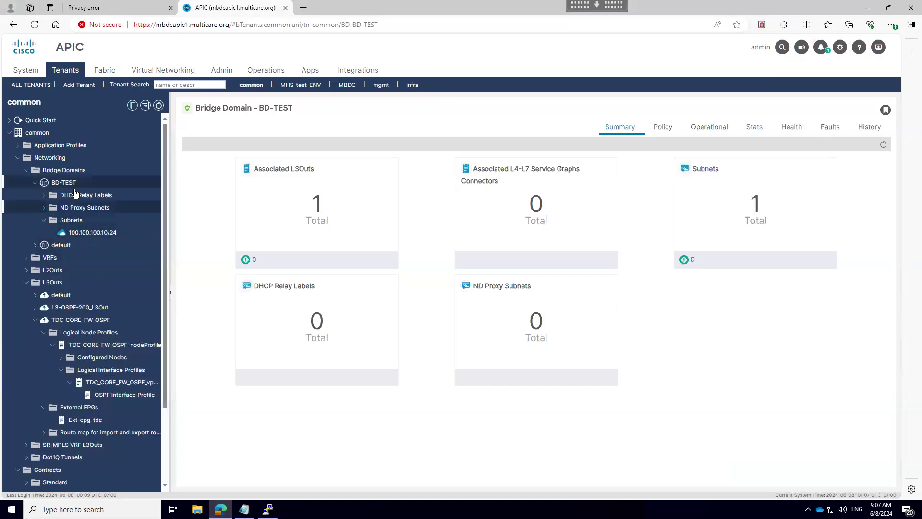
left_click(658, 130)
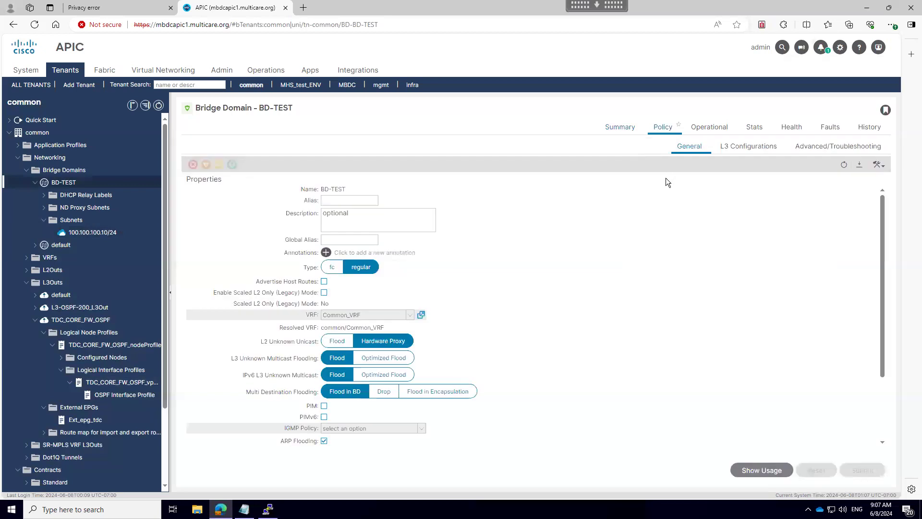
left_click(744, 146)
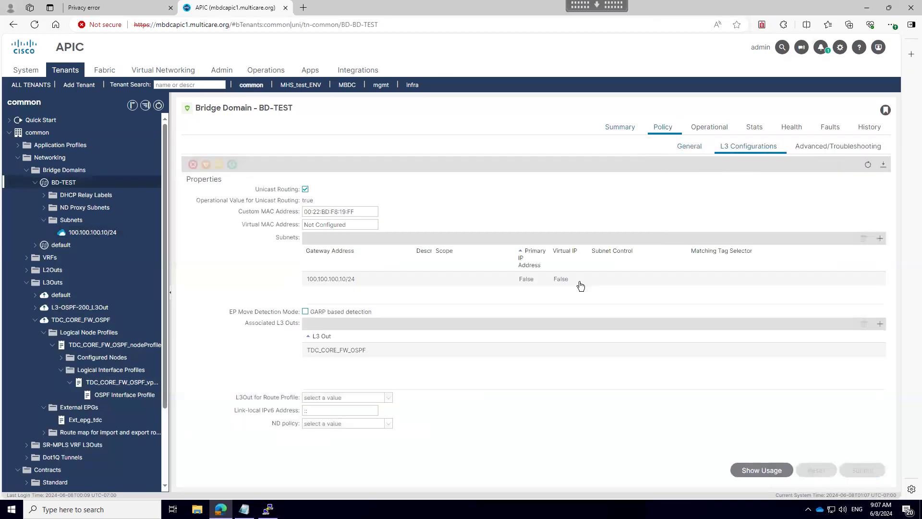
double_click(426, 279)
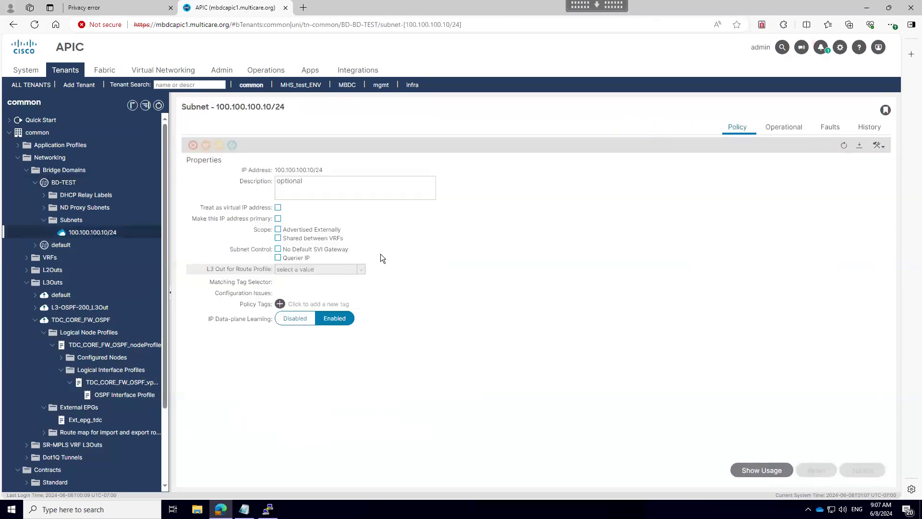
left_click(278, 229)
left_click(850, 469)
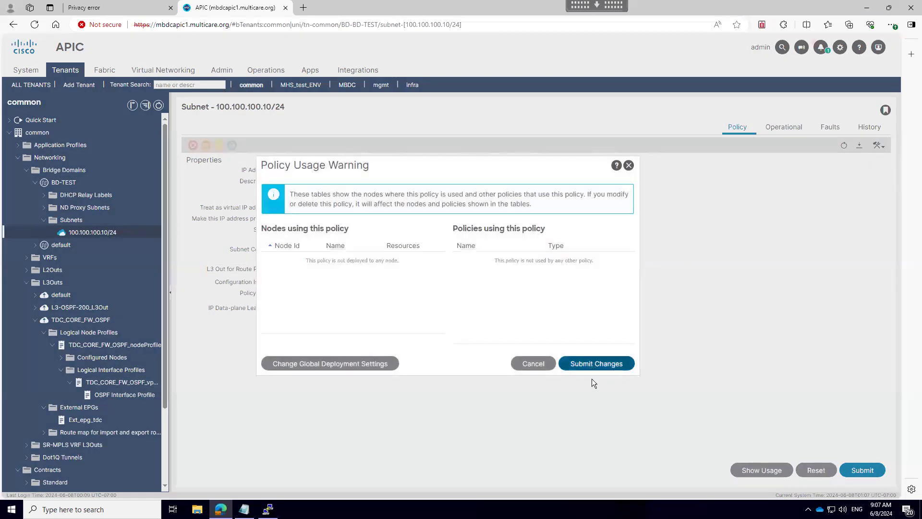
left_click(594, 363)
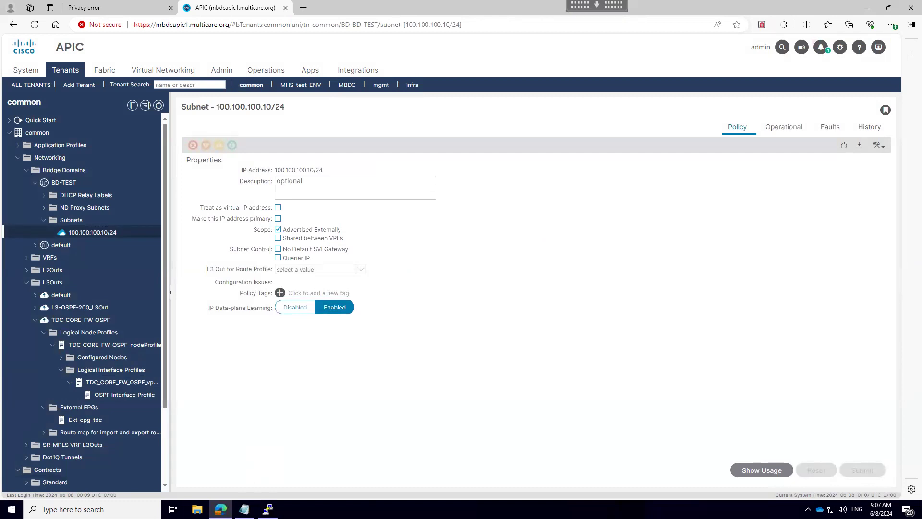
Switch to the Paint topology diagram and review the router/fw connection and the bridge domain area under leaf-3005.
key("alt+Tab")
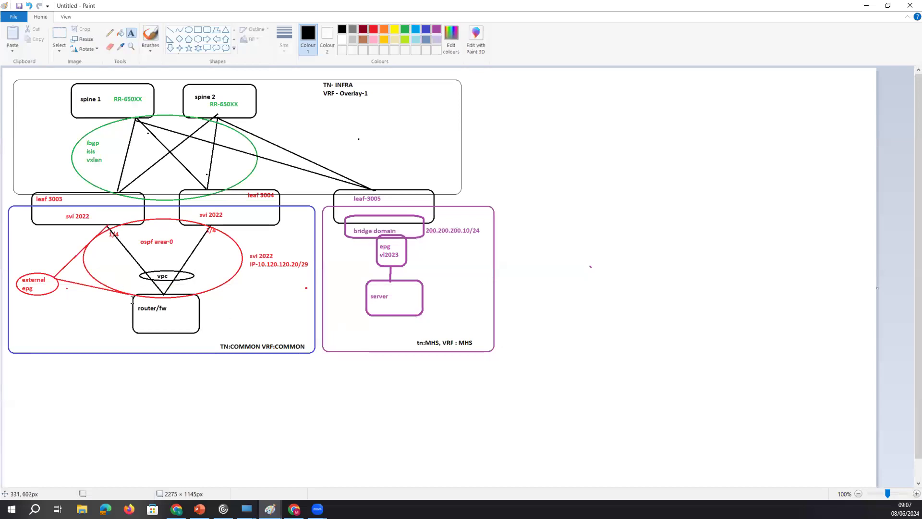
left_click_drag(196, 337, 123, 219)
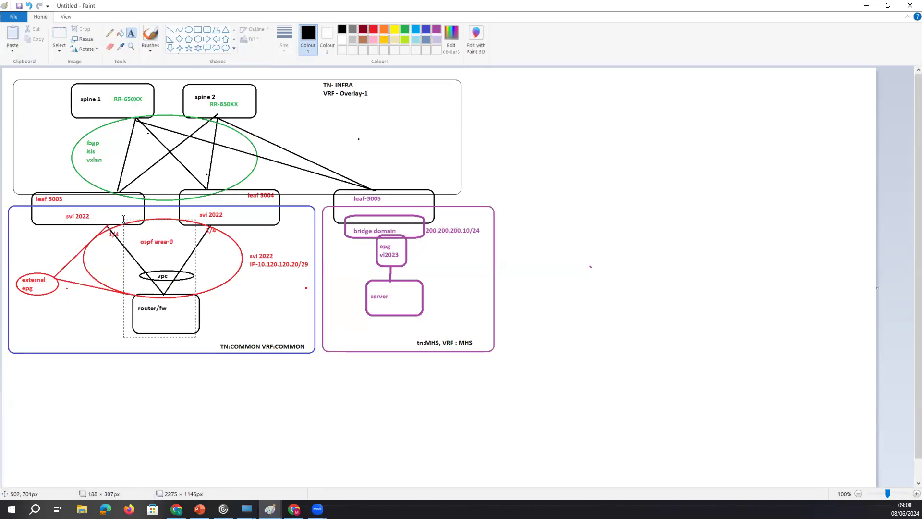
left_click(144, 425)
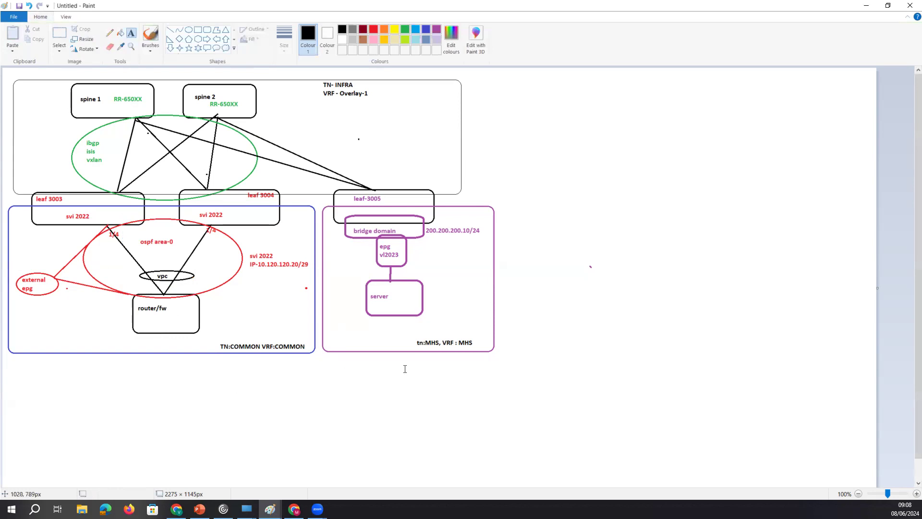
left_click_drag(477, 355, 365, 209)
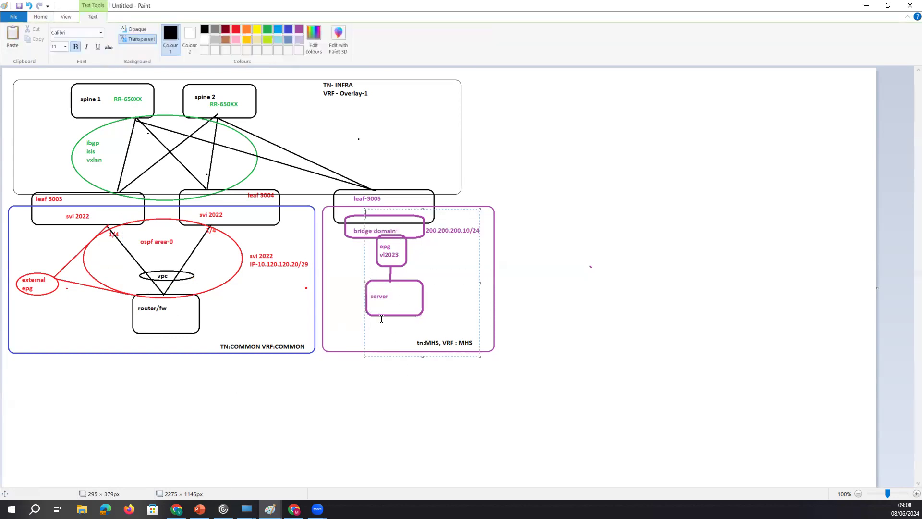
left_click(364, 426)
left_click_drag(347, 189, 462, 307)
left_click(411, 426)
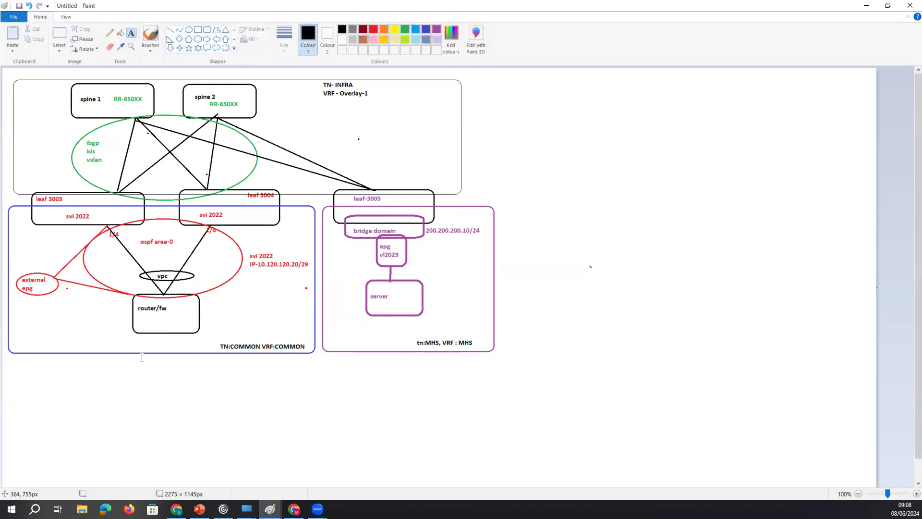
Add the text 8.8.8.8 below the router/fw box and prepare the straight-line tool for drawing.
left_click(146, 340)
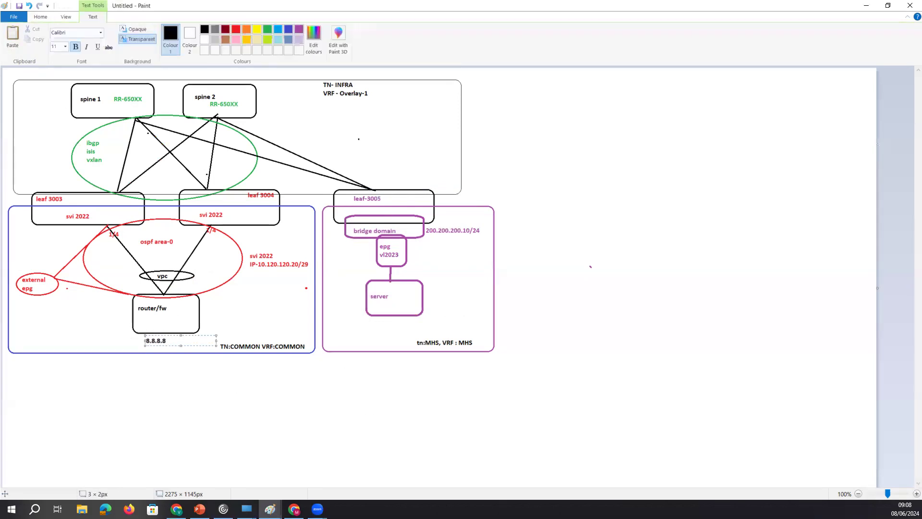
left_click(185, 432)
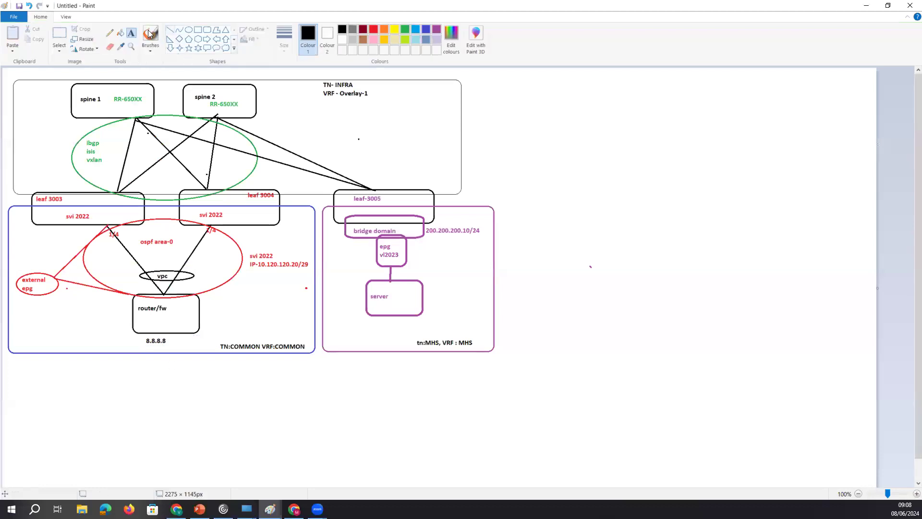
left_click(111, 33)
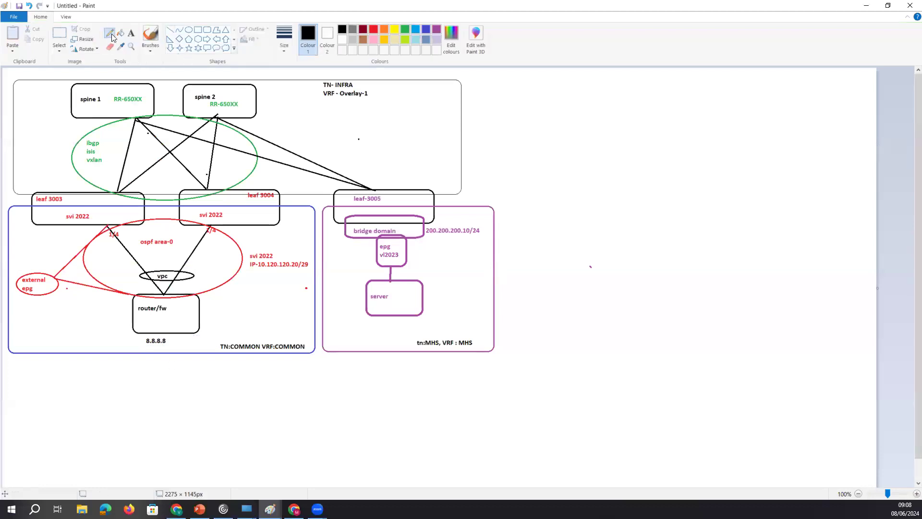
left_click(171, 31)
left_click(284, 39)
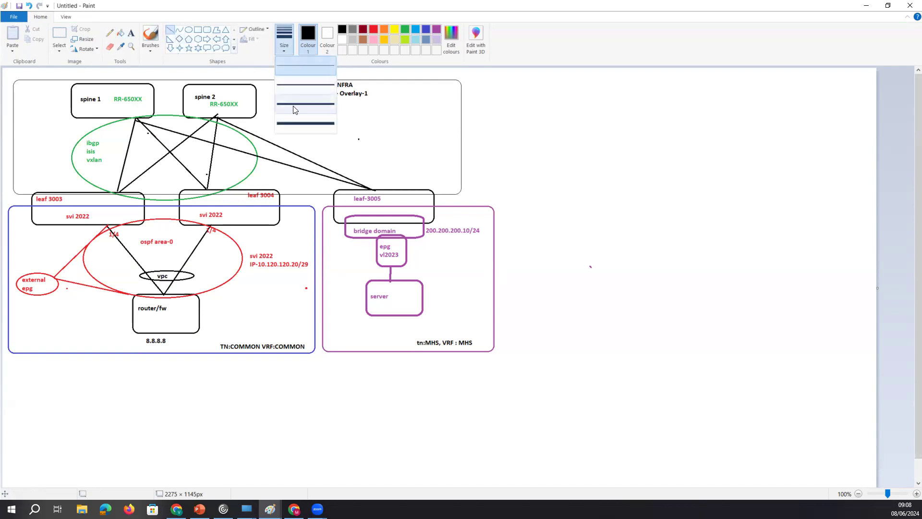
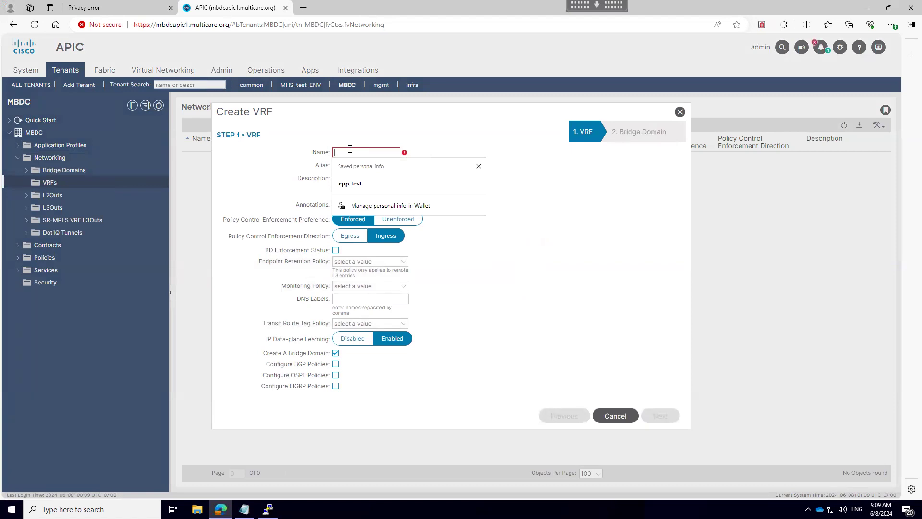
Create a VRF named MHS in the MBDC tenant without creating a bridge domain.
type("MHS")
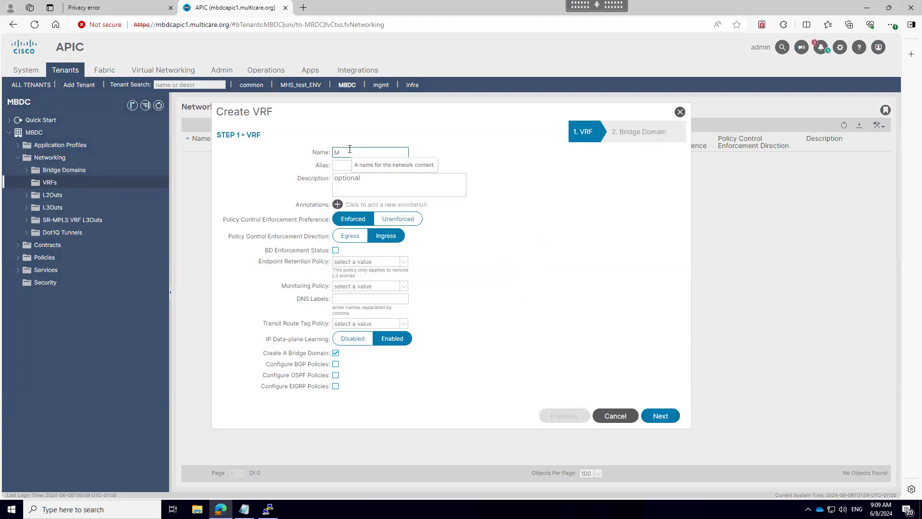
left_click(335, 353)
left_click(658, 416)
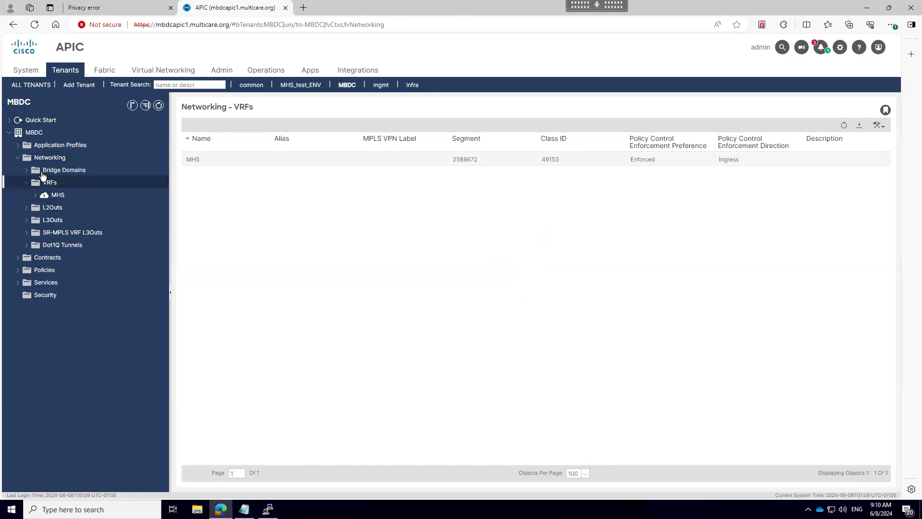
left_click(62, 170)
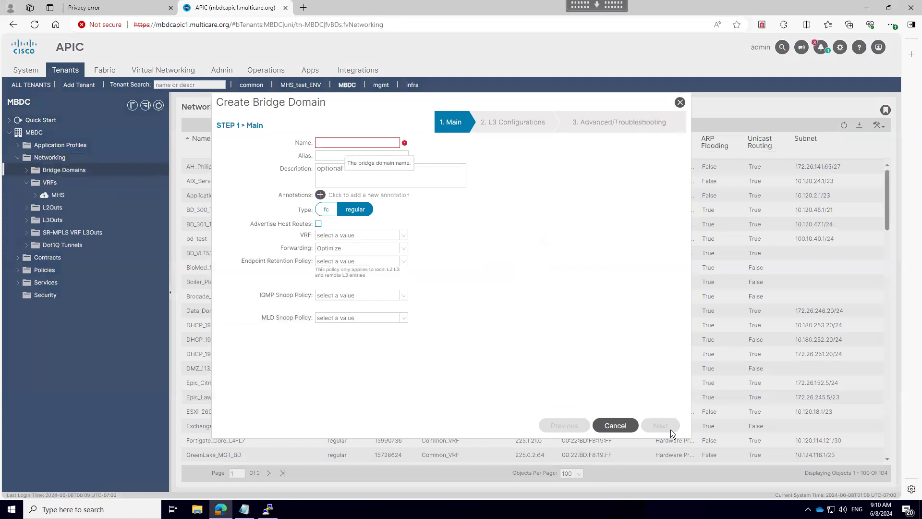
left_click(614, 426)
left_click(441, 283)
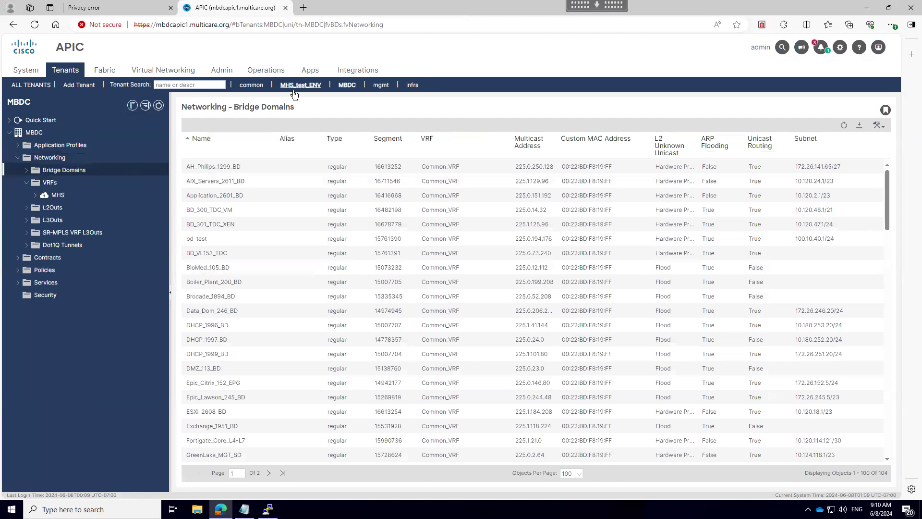
In the MHS_test_ENV tenant, start a bridge domain named MHS-TEST using the MHS_Test VRF and continue to its L3 configurations.
left_click(294, 92)
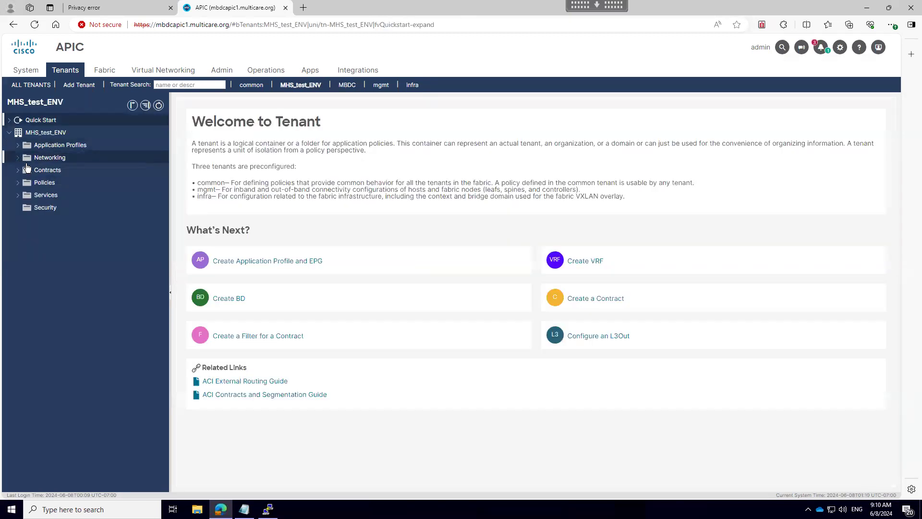
left_click(27, 162)
left_click(49, 185)
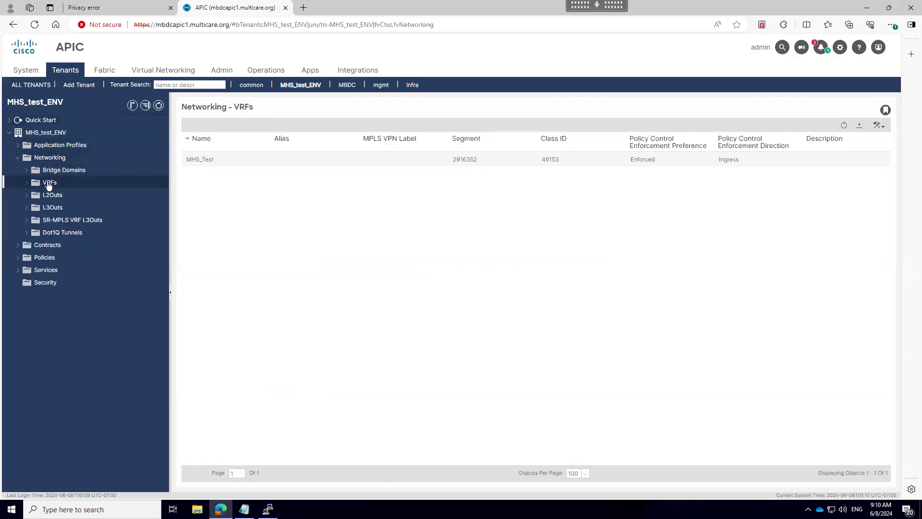
left_click(48, 173)
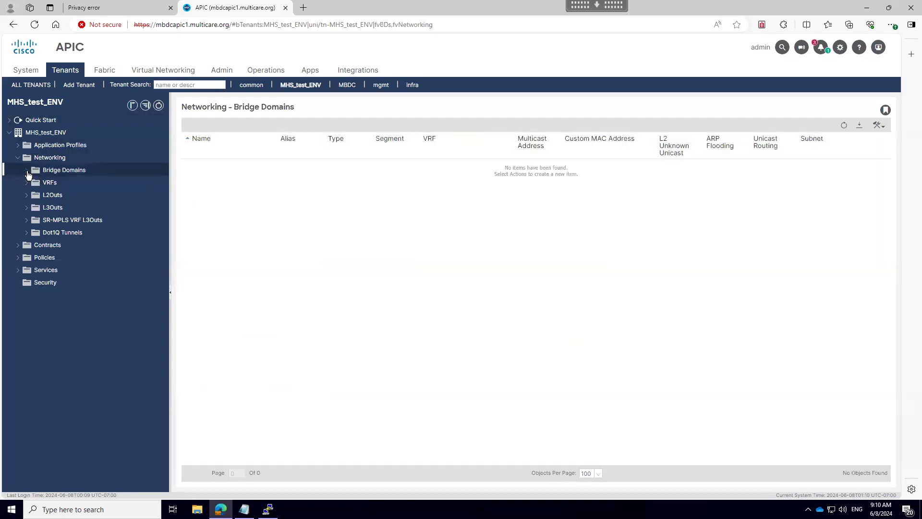
right_click(55, 172)
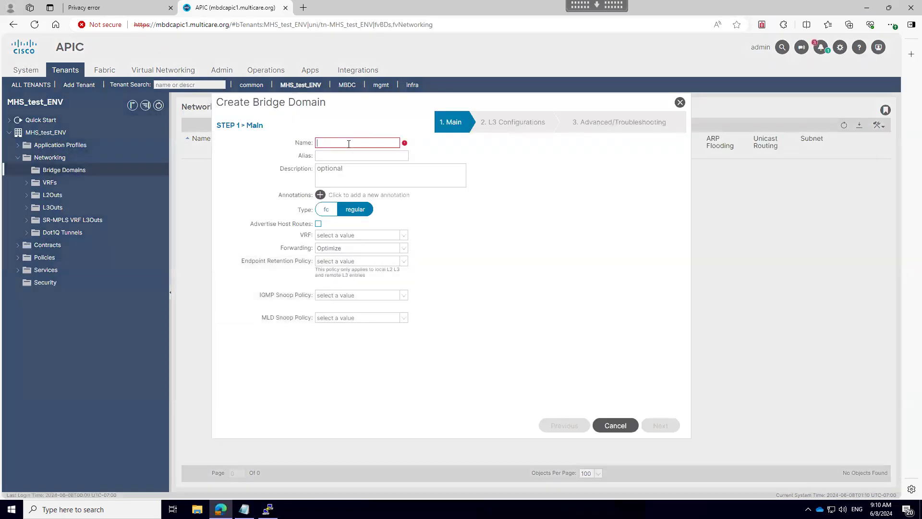
left_click(348, 143)
type("MHS-TEST")
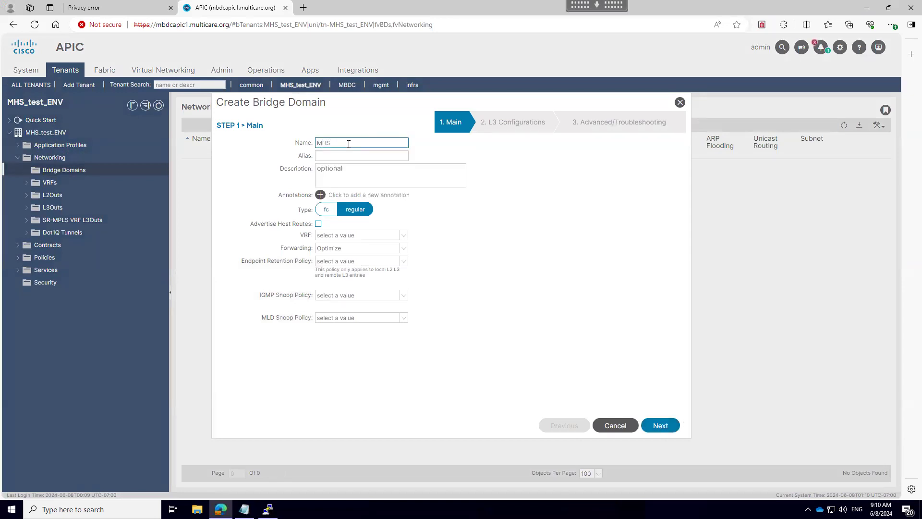
left_click(404, 236)
left_click(437, 276)
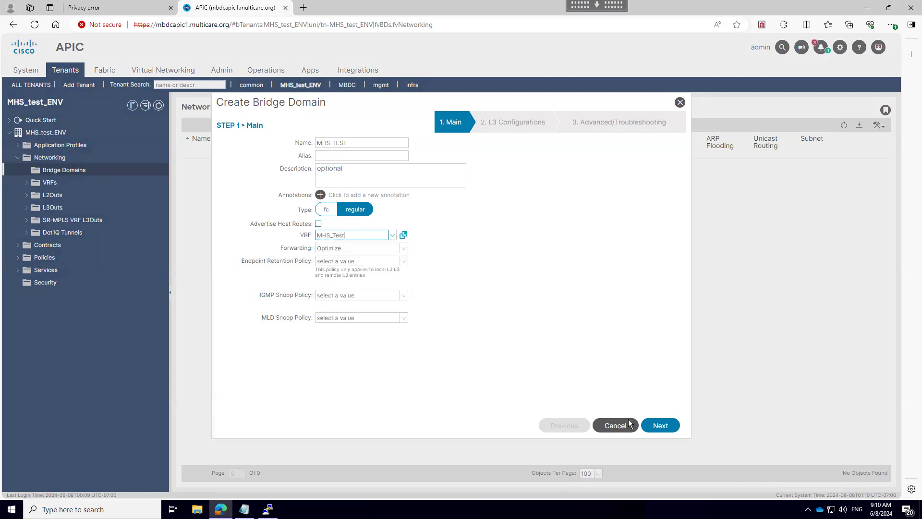
left_click(656, 426)
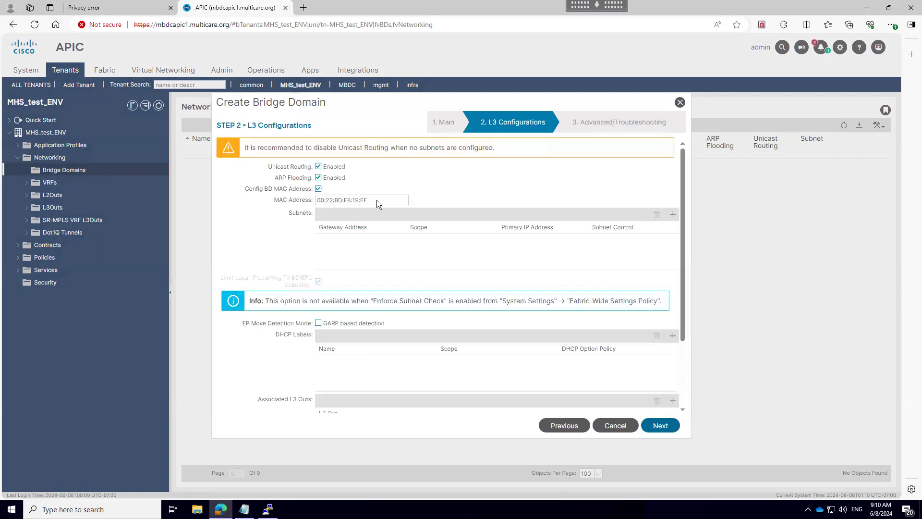
Add subnet 200.200.200.10/24 with the Advertised Externally scope to the new bridge domain and finish creating it.
left_click(674, 215)
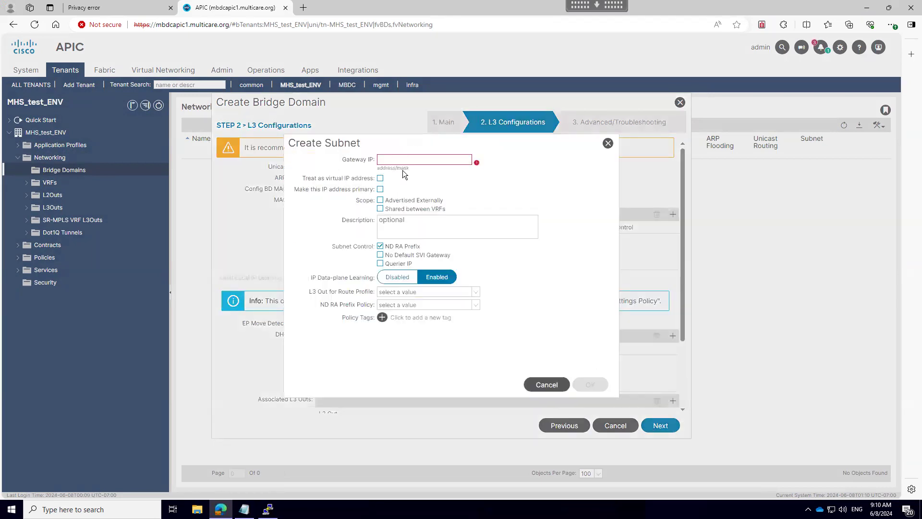
type("200.")
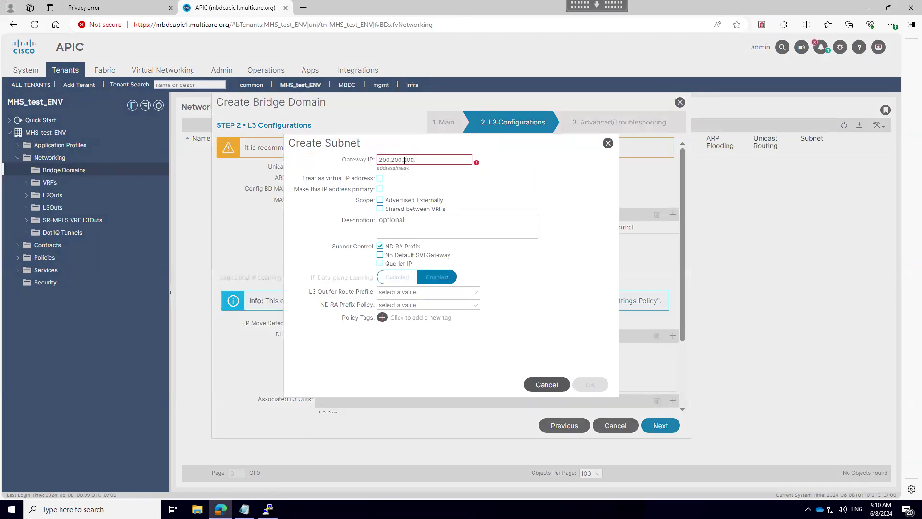
type("200.100.10/24")
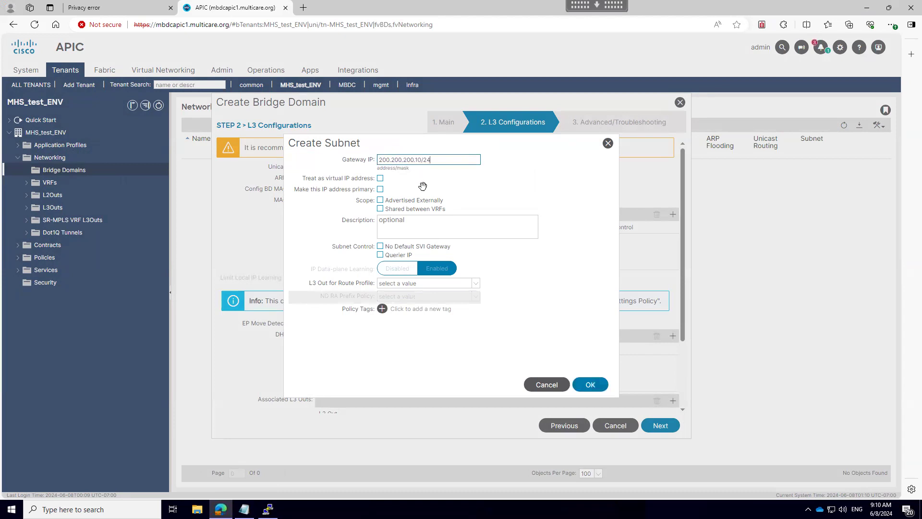
left_click(424, 201)
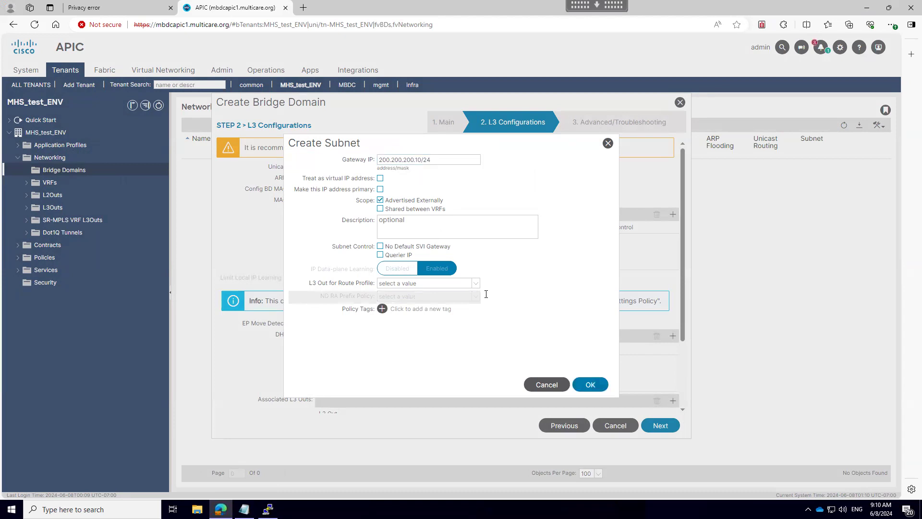
left_click(588, 386)
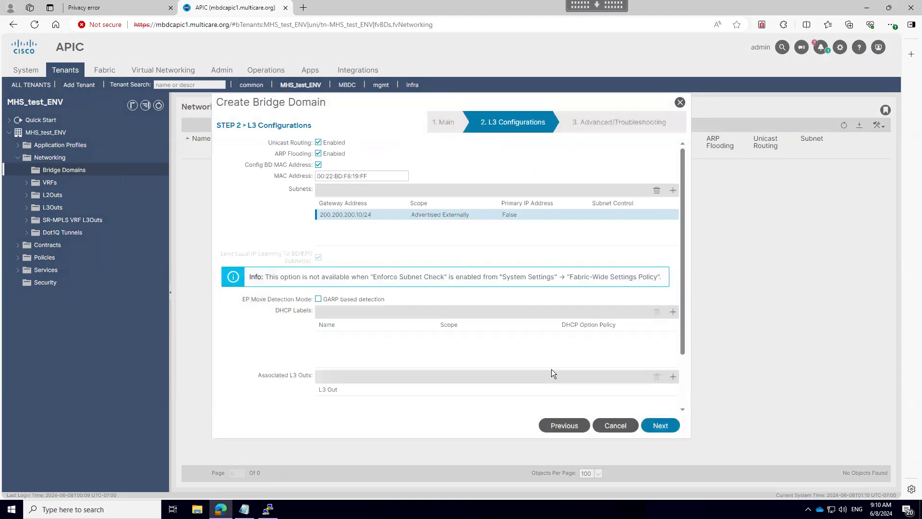
left_click(656, 426)
left_click(659, 426)
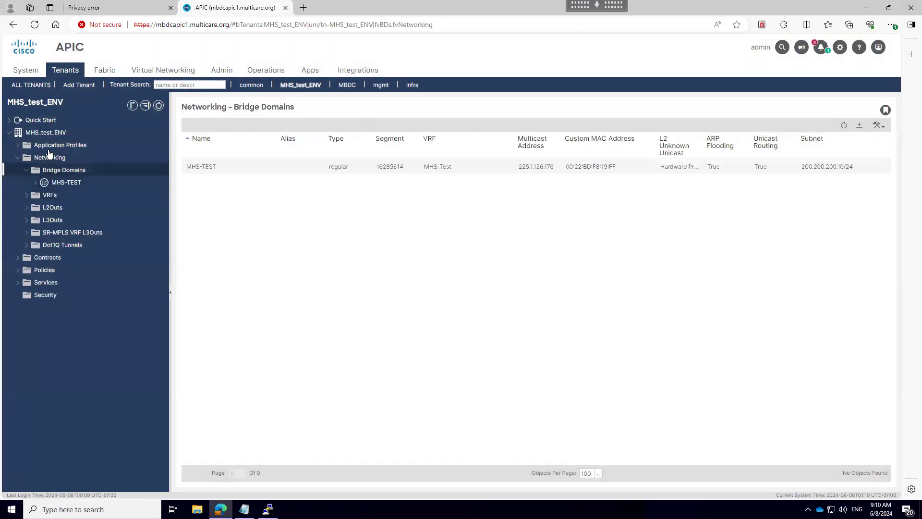
Delete the MHS VRF from the MBDC tenant.
left_click(347, 84)
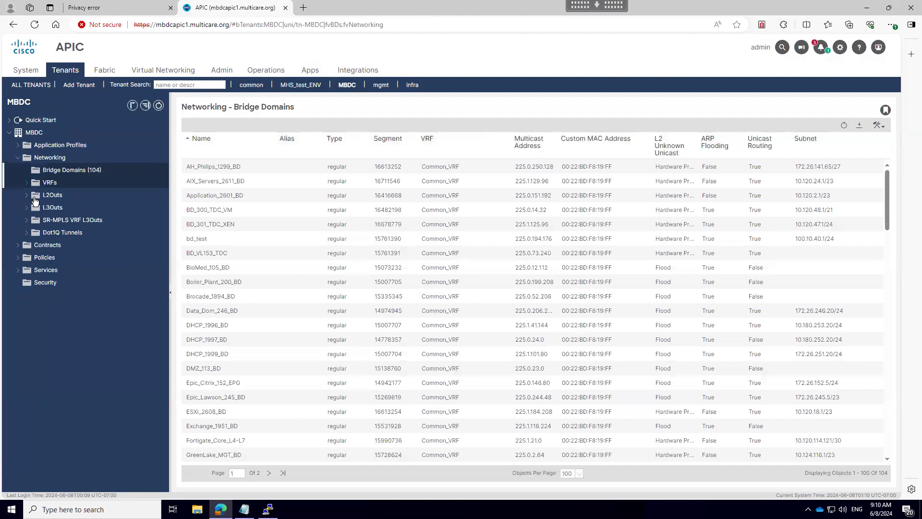
left_click(36, 196)
left_click(26, 182)
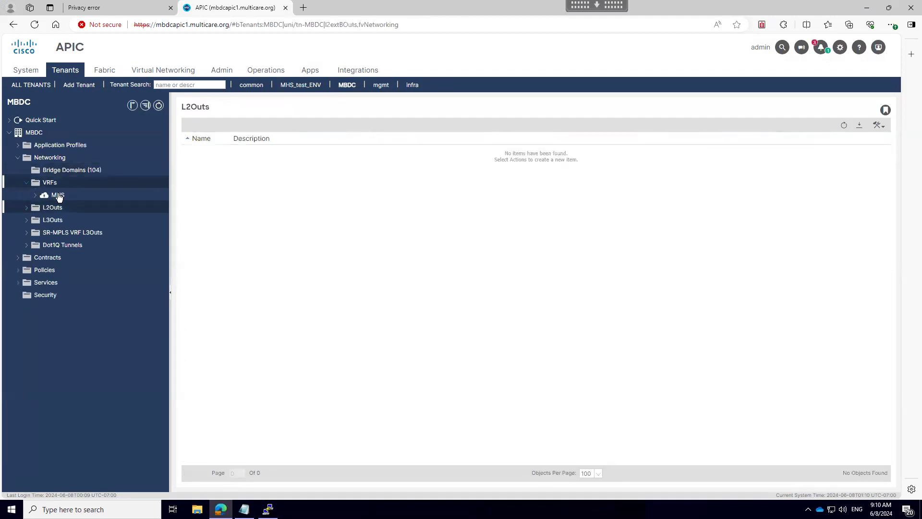
left_click(58, 195)
right_click(60, 197)
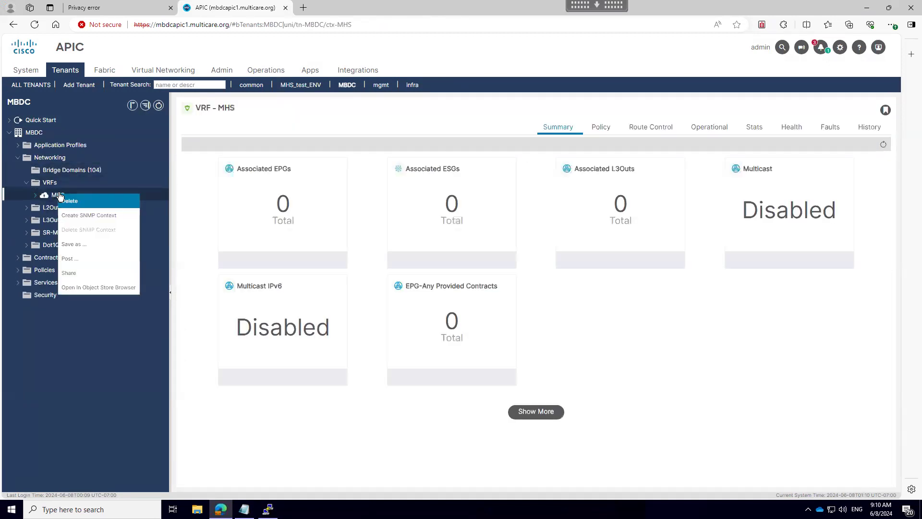
left_click(73, 202)
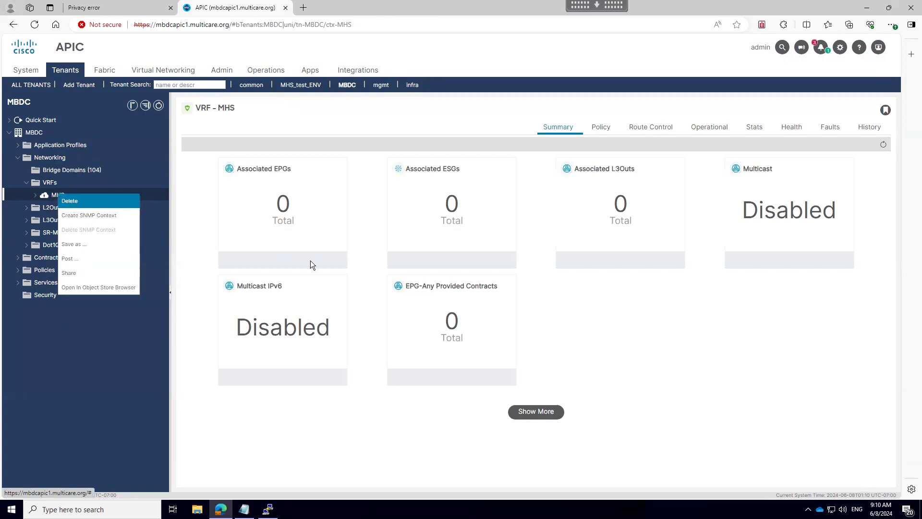
left_click(607, 363)
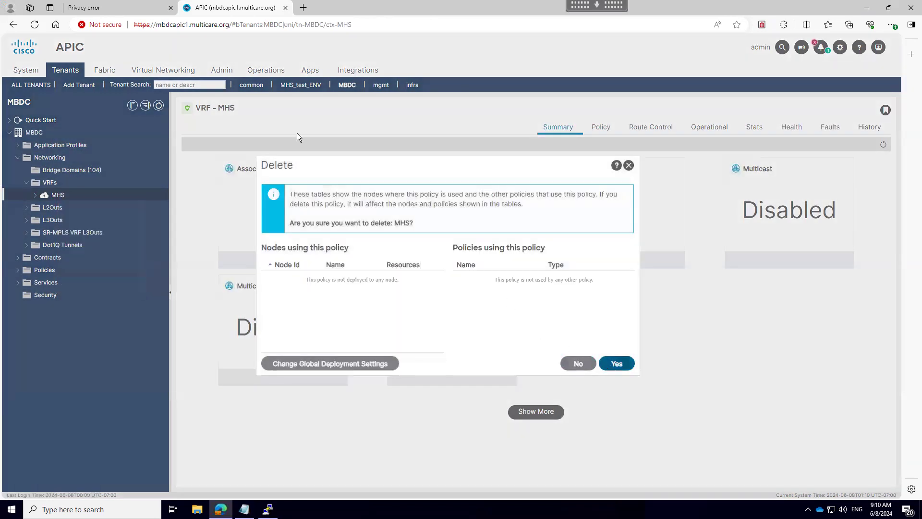
In MHS_test_ENV, create an application EPG named MHS-TEST under the epg-test profile, using the BD-TEST bridge domain.
left_click(294, 86)
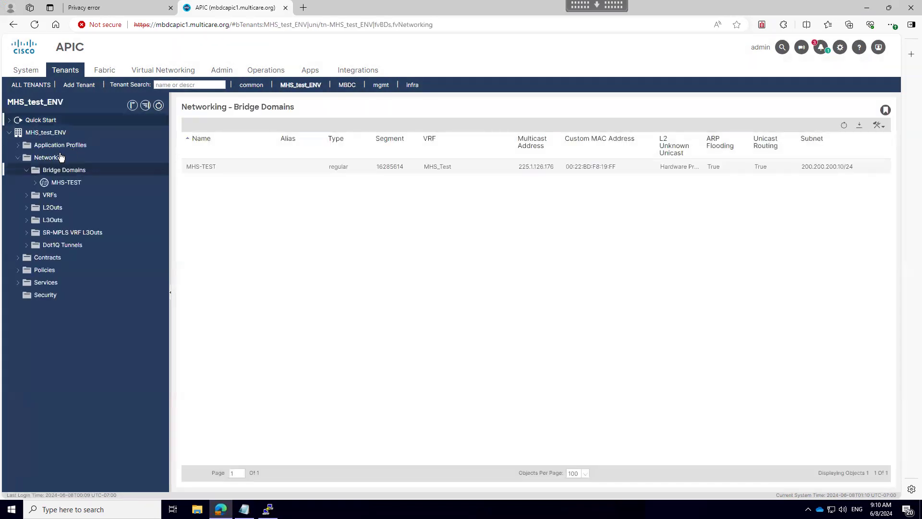
left_click(64, 182)
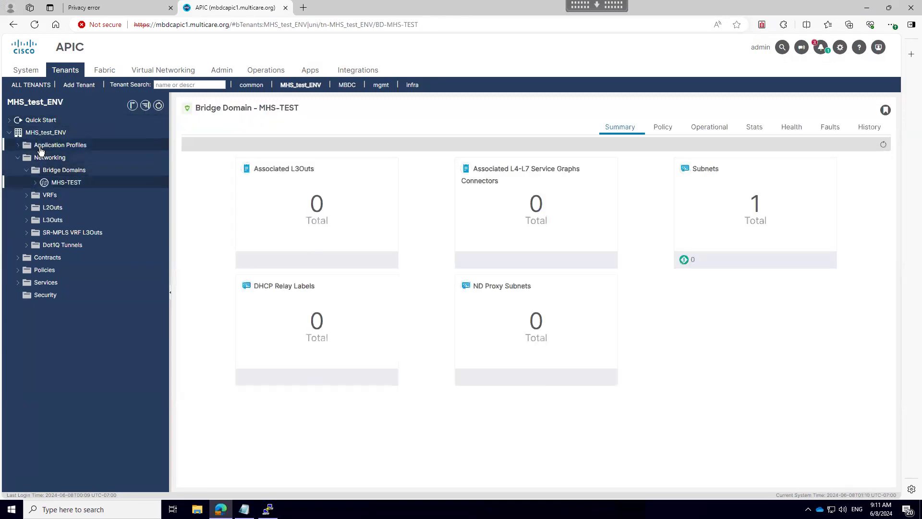
left_click(51, 146)
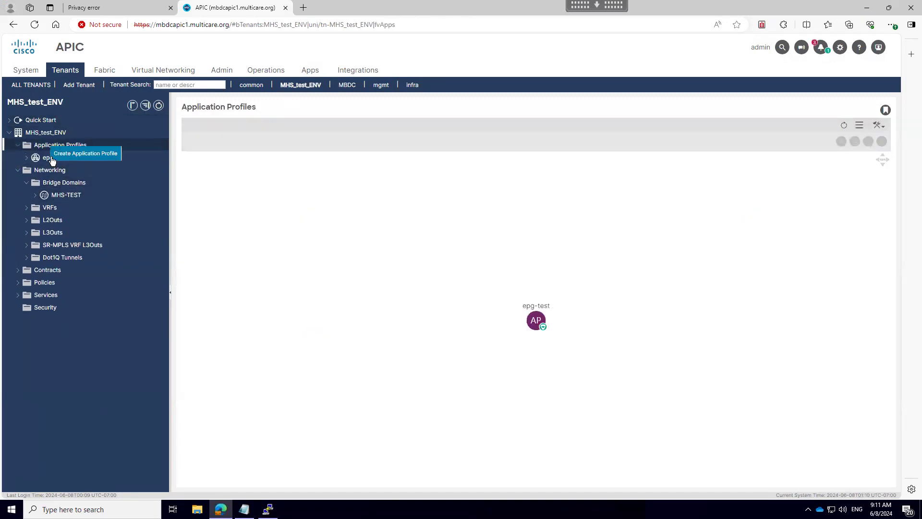
left_click(46, 159)
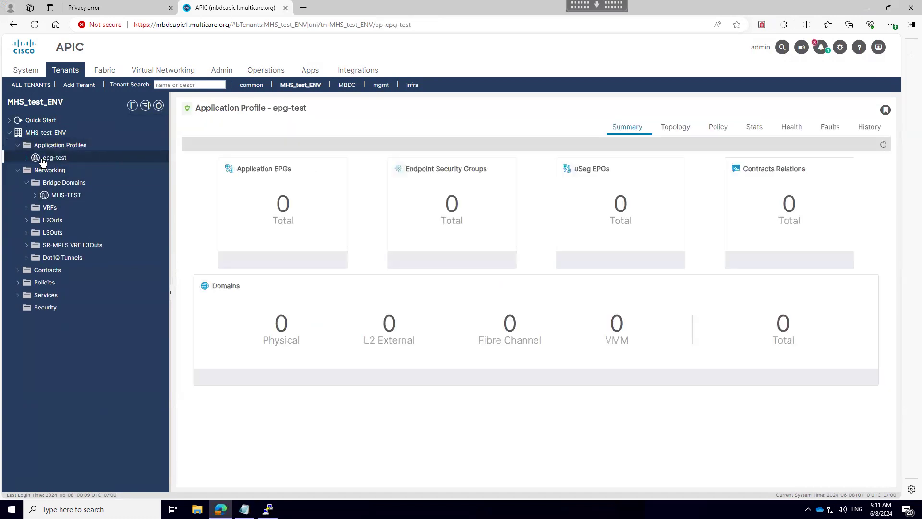
left_click(48, 169)
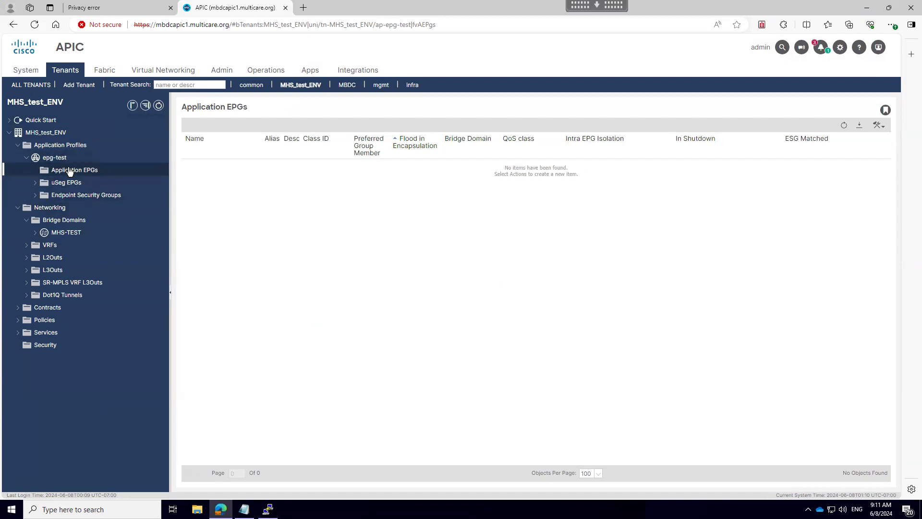
right_click(98, 173)
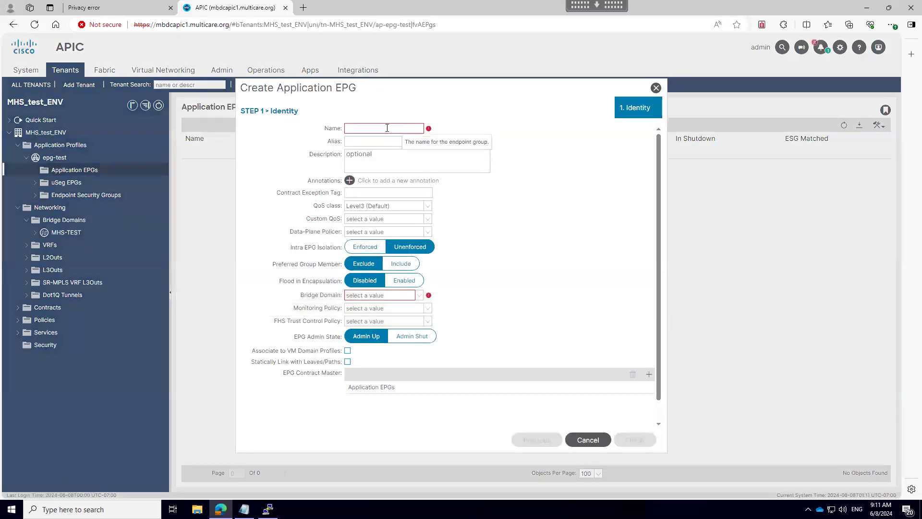
left_click(387, 127)
type("MHS-TEST")
left_click(416, 296)
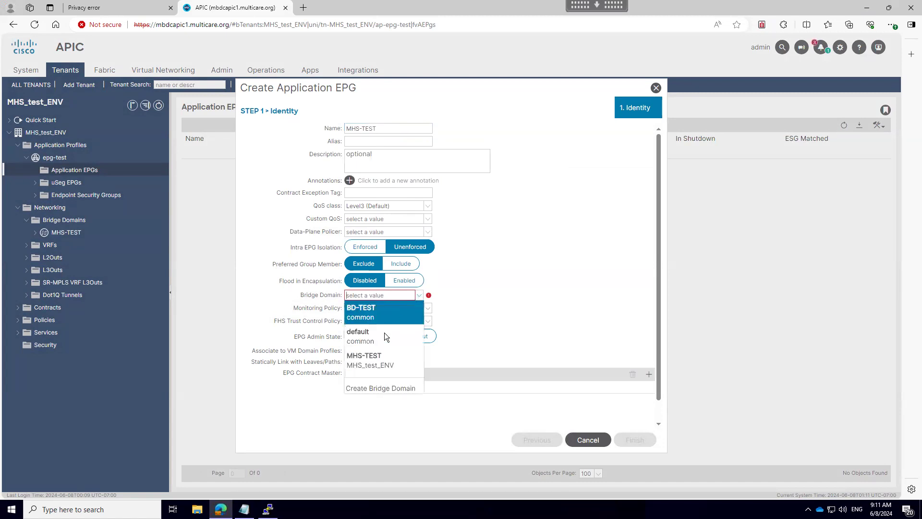
key("Return")
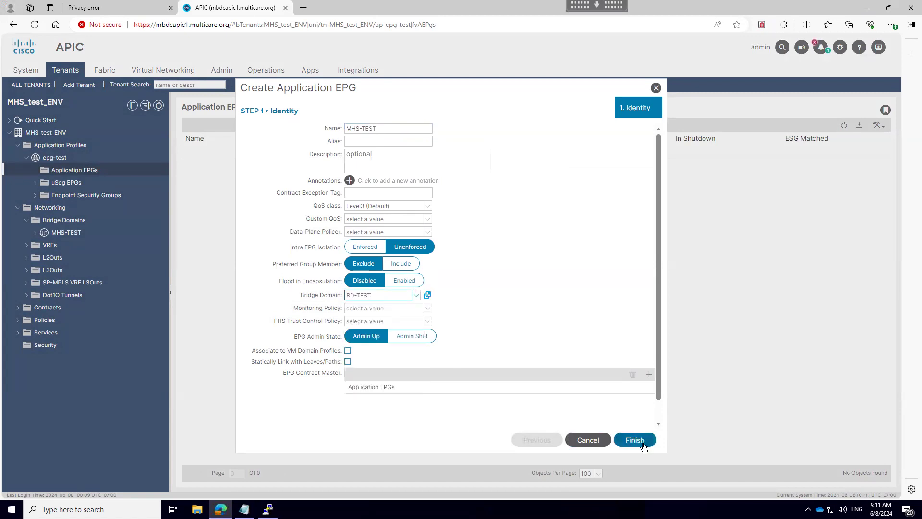
key("Return")
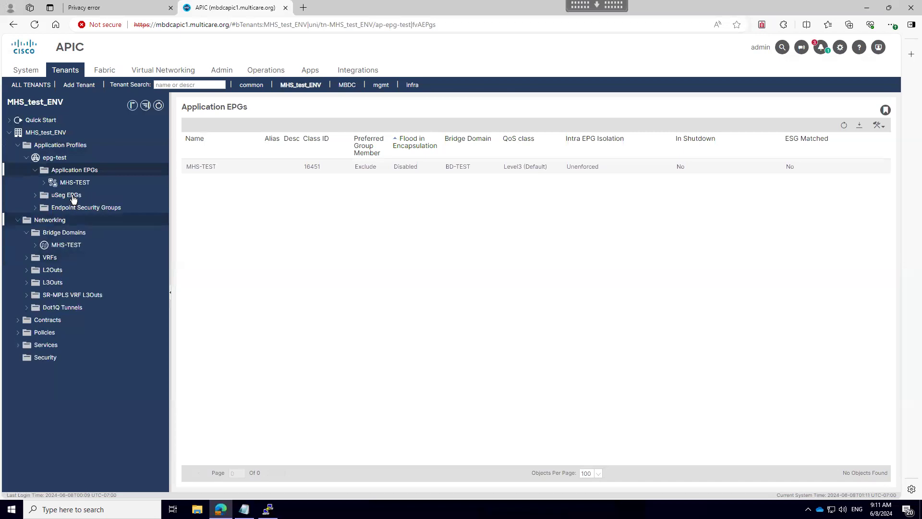
Associate an L3Out with the MHS-TEST bridge domain in its L3 configurations.
left_click(72, 247)
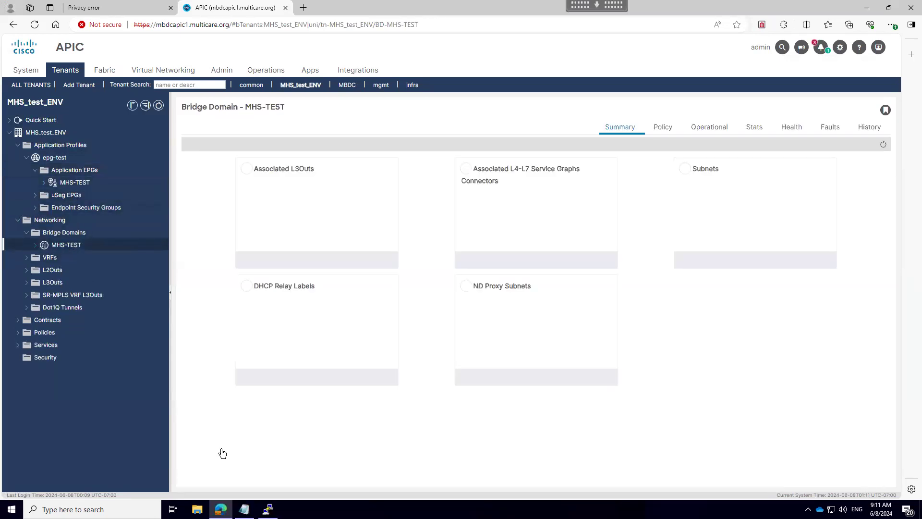
left_click(35, 244)
left_click(658, 129)
left_click(734, 145)
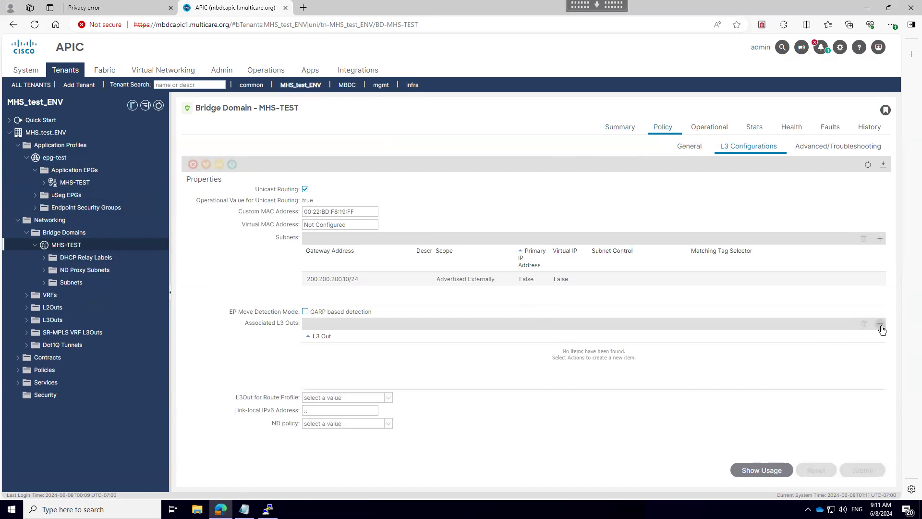
left_click(881, 325)
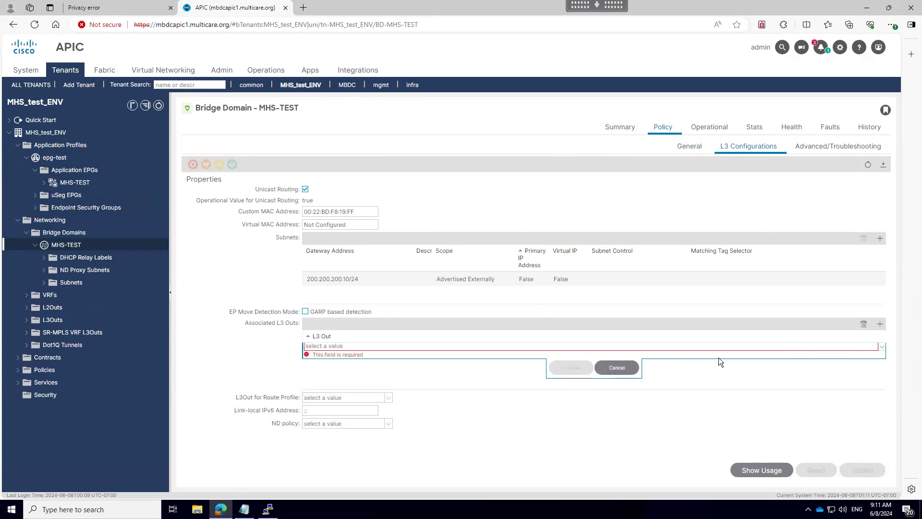
left_click(421, 346)
left_click(394, 381)
left_click(561, 370)
Switch to the PuTTY leaf session and examine the latest route output for 100.100.100.10.
left_click(267, 509)
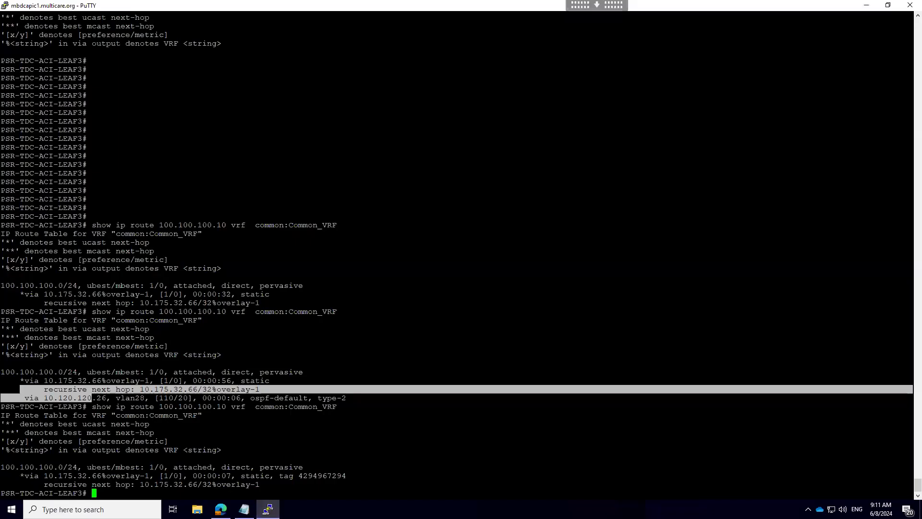
left_click_drag(96, 492, 19, 467)
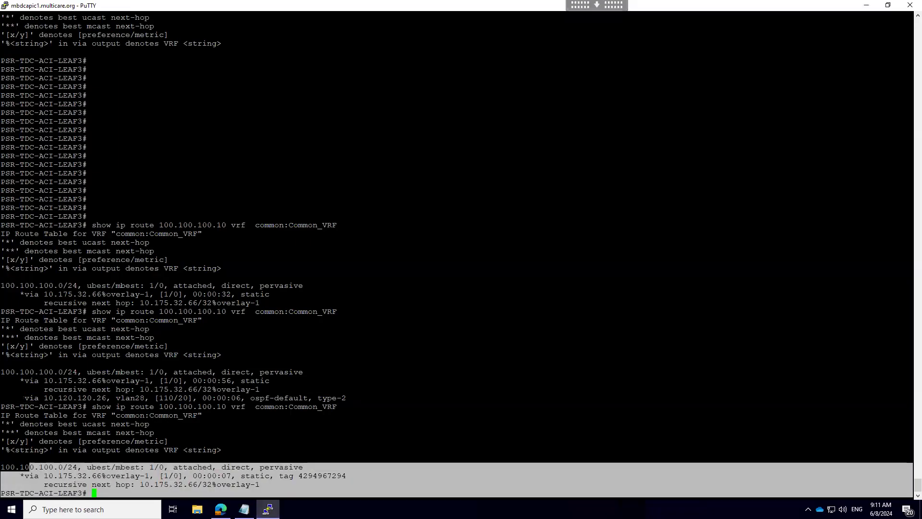
left_click(336, 432)
Look up the route to 200.200.200.10 on the leaf with "show ip route 200.200.200.10 vrf common:Common_VRF".
key("Return")
key("Return")
key("Up")
key("Left")
key("Left")
key("Left")
key("Left")
key("Left")
key("Left")
key("Left")
key("Left")
key("Left")
key("Left")
key("Left")
key("Left")
key("Left")
key("Left")
key("Left")
key("Left")
key("Left")
key("Left")
key("Left")
key("Left")
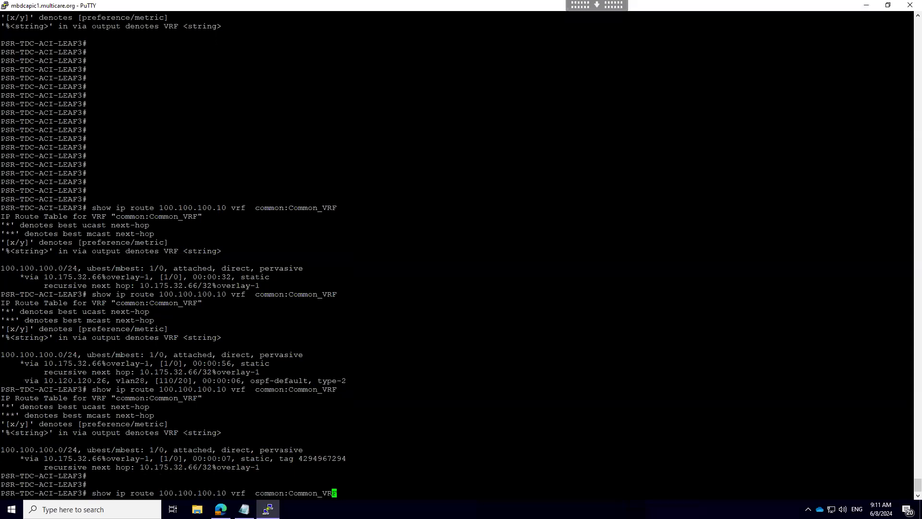
key("BackSpace")
key("BackSpace")
key("BackSpace")
key("BackSpace")
key("BackSpace")
key("BackSpace")
key("BackSpace")
key("BackSpace")
key("BackSpace")
key("BackSpace")
key("BackSpace")
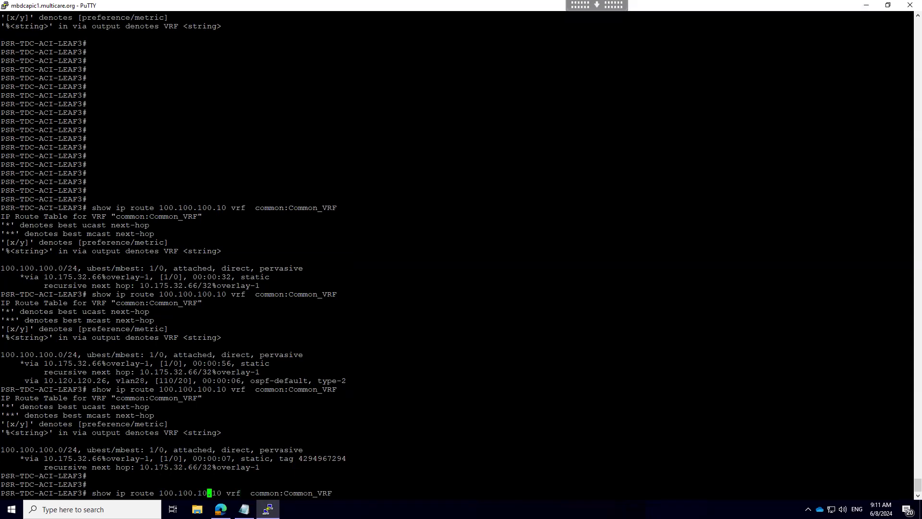
type("200.200.200")
key("Return")
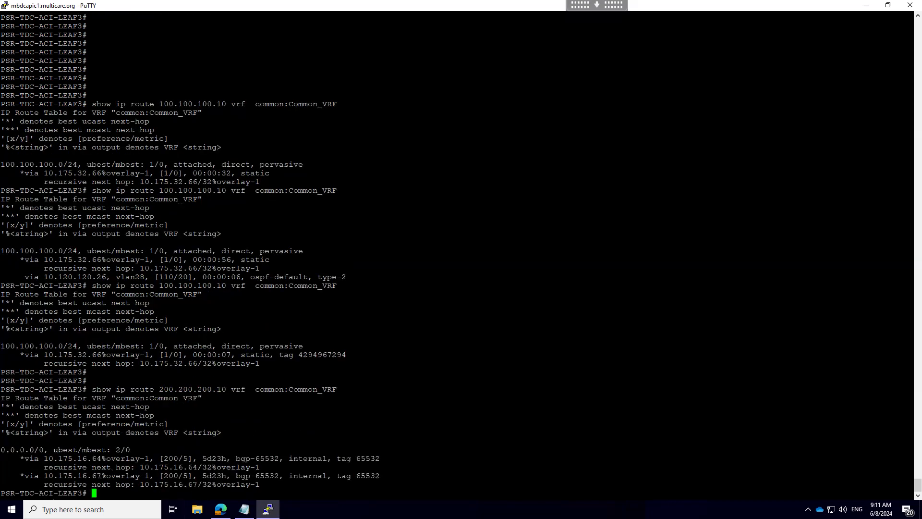
Examine the next hops in the 200.200.200.10 route output and compare them with the OSPF entry for 100.100.100.10.
left_click_drag(907, 485, 3, 450)
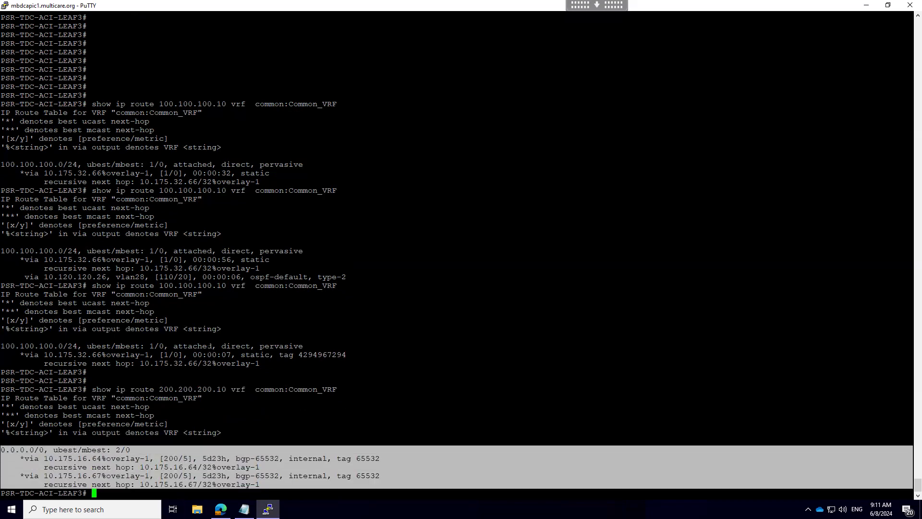
left_click_drag(907, 277, 40, 277)
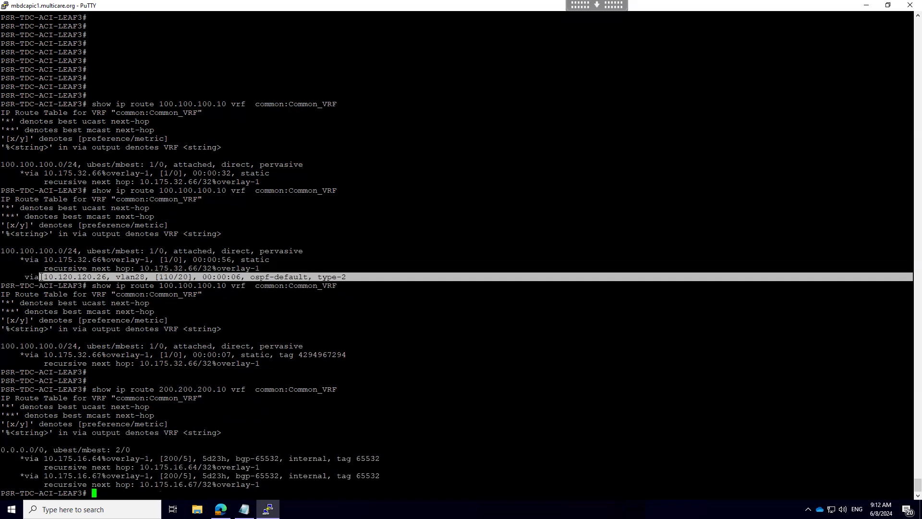
left_click_drag(96, 492, 30, 484)
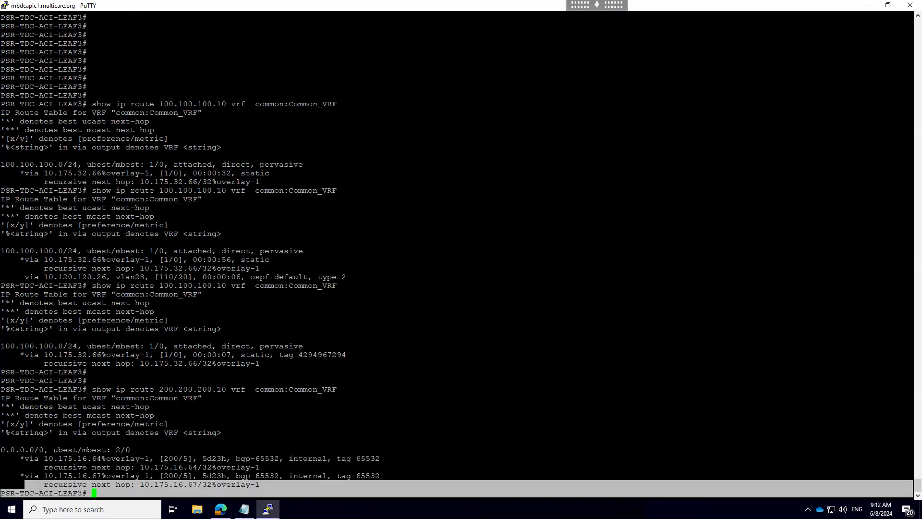
left_click_drag(159, 389, 212, 389)
left_click_drag(908, 467, 11, 451)
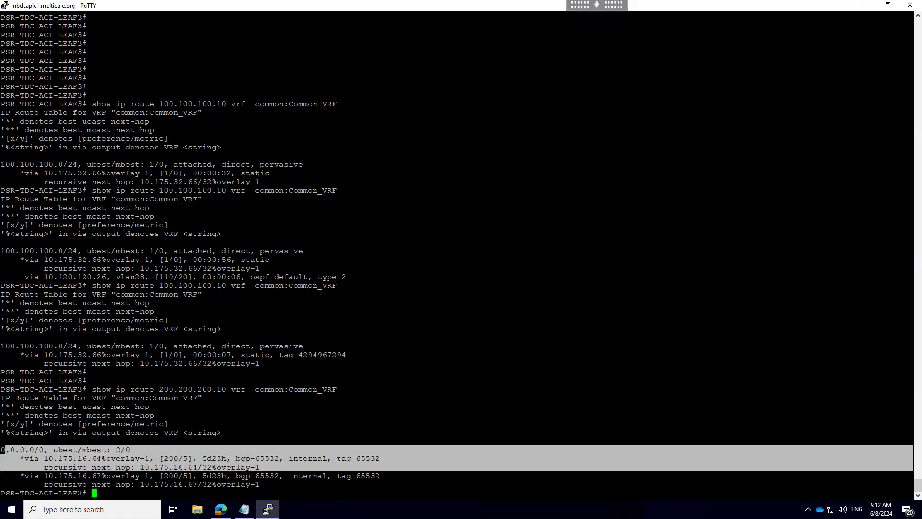
left_click_drag(297, 484, 233, 475)
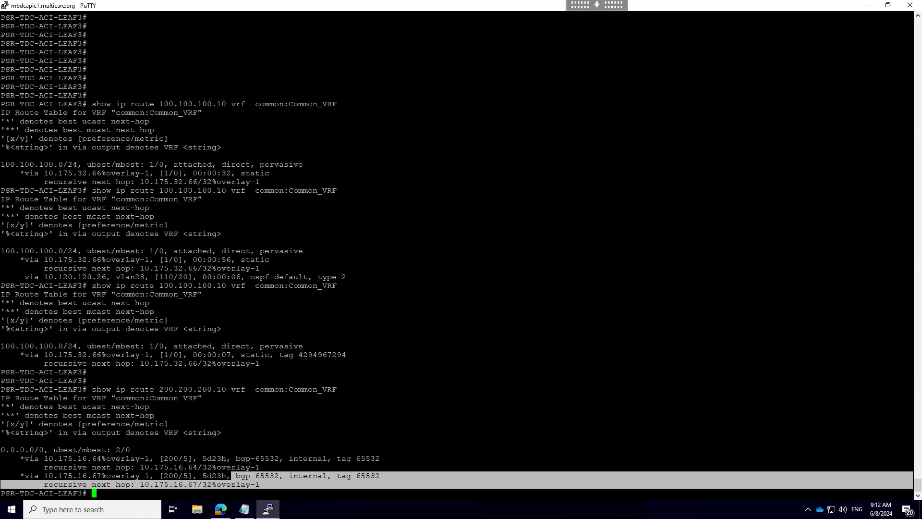
left_click_drag(91, 467, 48, 467)
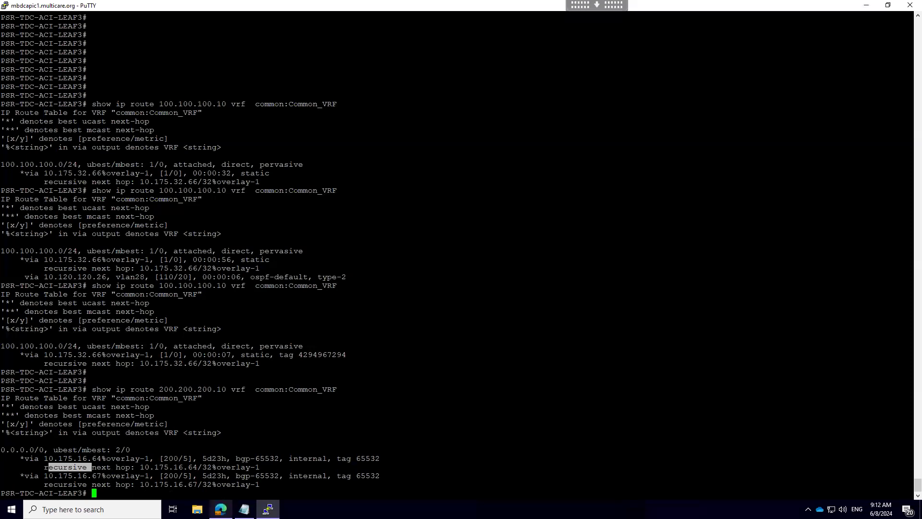
Switch to APIC in the browser and remove the TDC_CORE_FW_OSPF L3Out association from the MHS-TEST bridge domain.
left_click(221, 509)
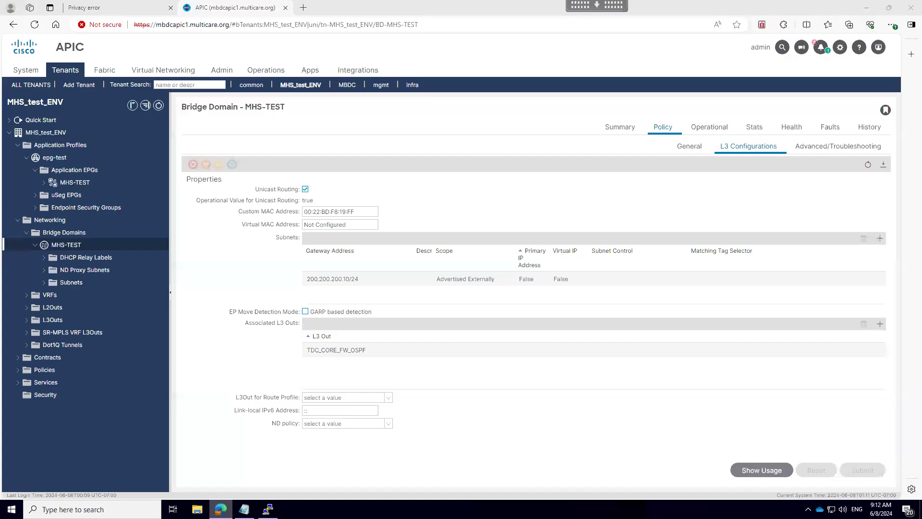
left_click(323, 351)
left_click(864, 324)
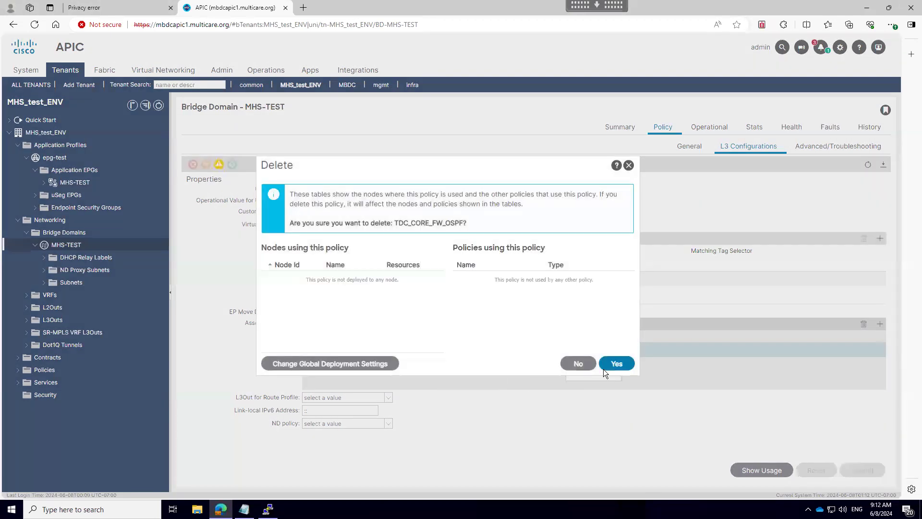
left_click(614, 364)
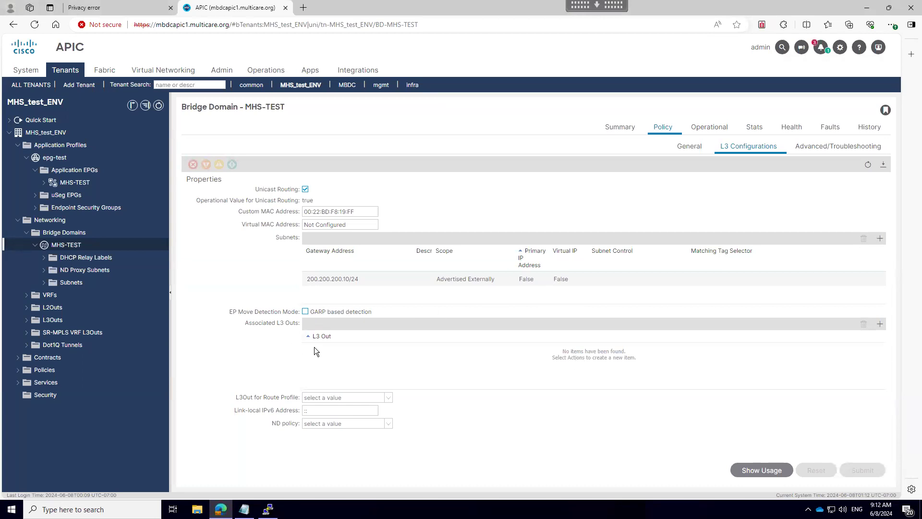
Enable Shared between VRFs on the MHS-TEST subnet 200.200.200.10/24, submit the change, and open the MHS-TEST EPG.
left_click(434, 285)
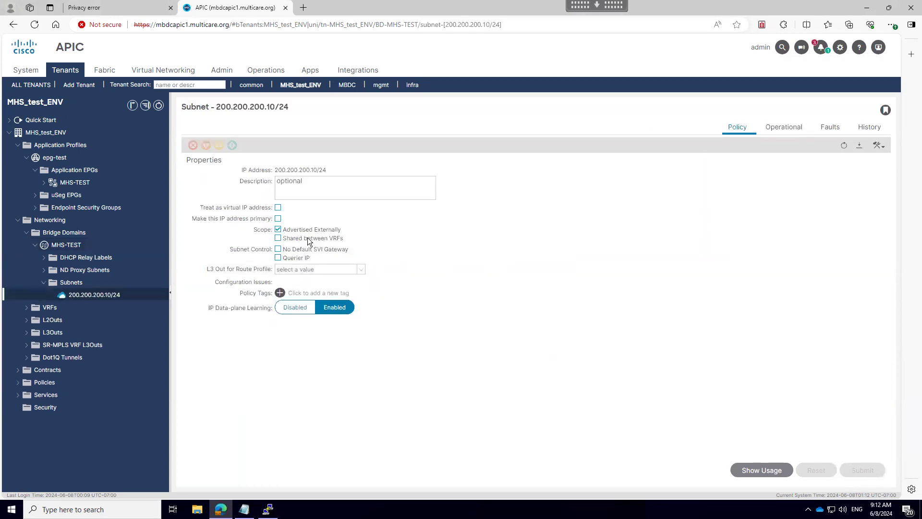
left_click(279, 238)
left_click(854, 469)
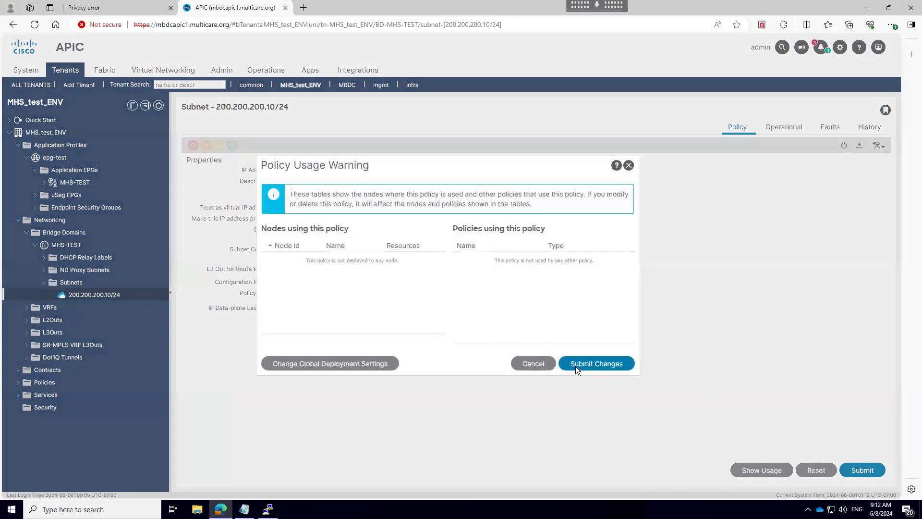
left_click(575, 367)
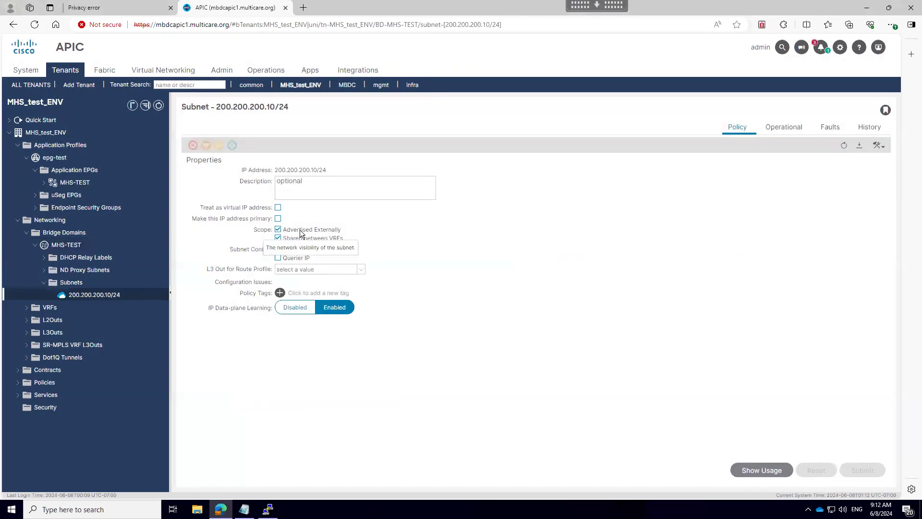
left_click(67, 185)
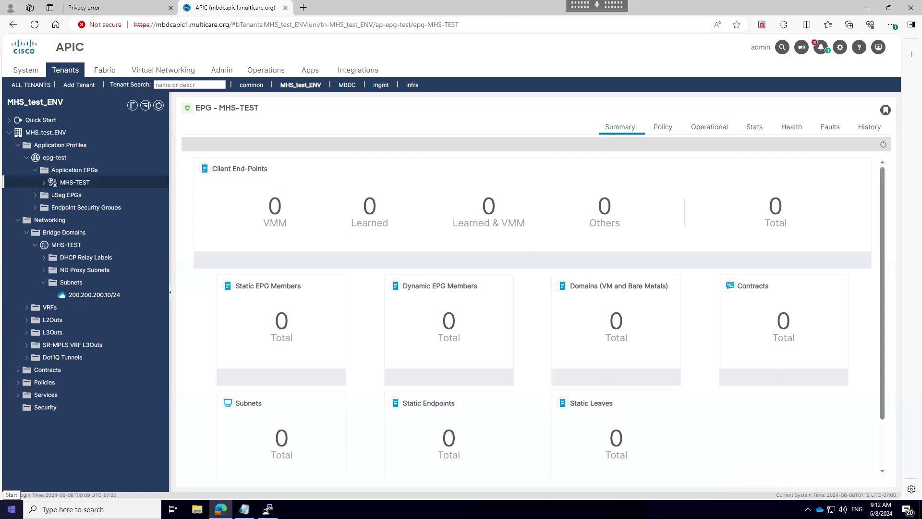
Switch to the Paint diagram and draw a green contract arrow between external epg and epg vl2023, circling 200.200.200.10/24.
key("alt+Tab")
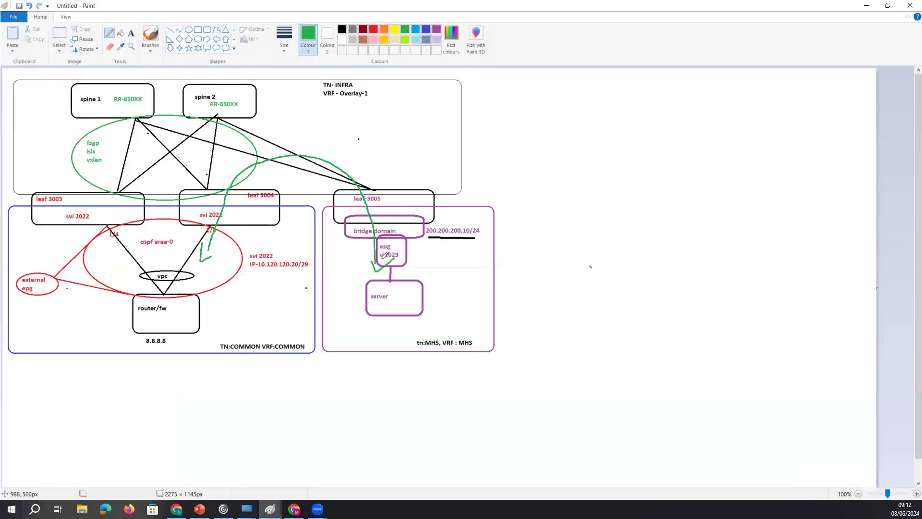
mouse_move(383, 254)
left_mouse_down()
mouse_move(269, 320)
mouse_move(118, 365)
mouse_move(49, 291)
mouse_move(39, 309)
mouse_move(54, 300)
left_mouse_up()
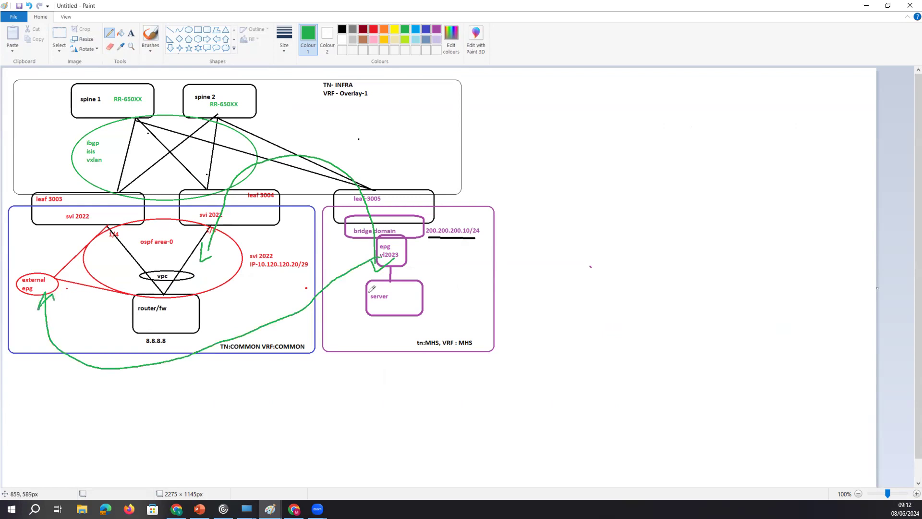
left_click_drag(366, 259, 382, 258)
mouse_move(290, 302)
left_mouse_down()
mouse_move(275, 305)
mouse_move(287, 312)
mouse_move(285, 300)
left_mouse_up()
mouse_move(437, 239)
left_mouse_down()
mouse_move(472, 239)
mouse_move(449, 221)
mouse_move(445, 240)
left_mouse_up()
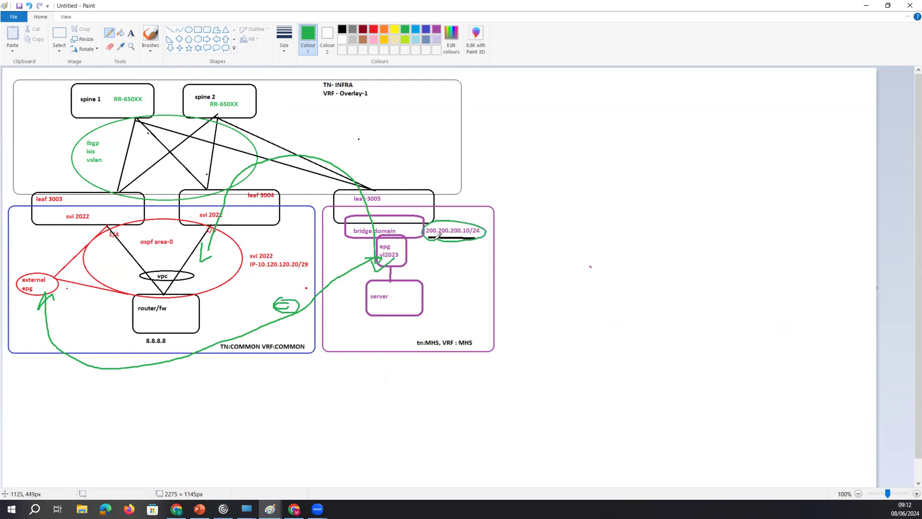
left_click_drag(188, 277, 194, 275)
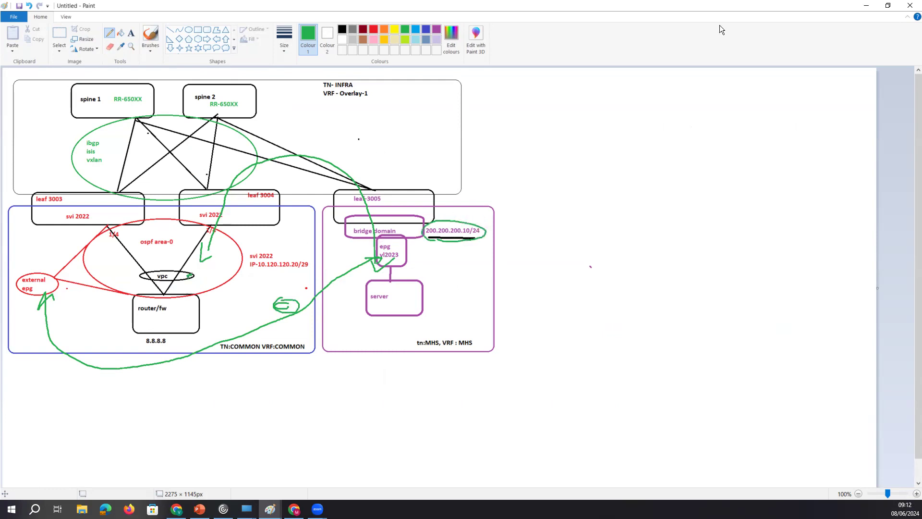
left_click(866, 10)
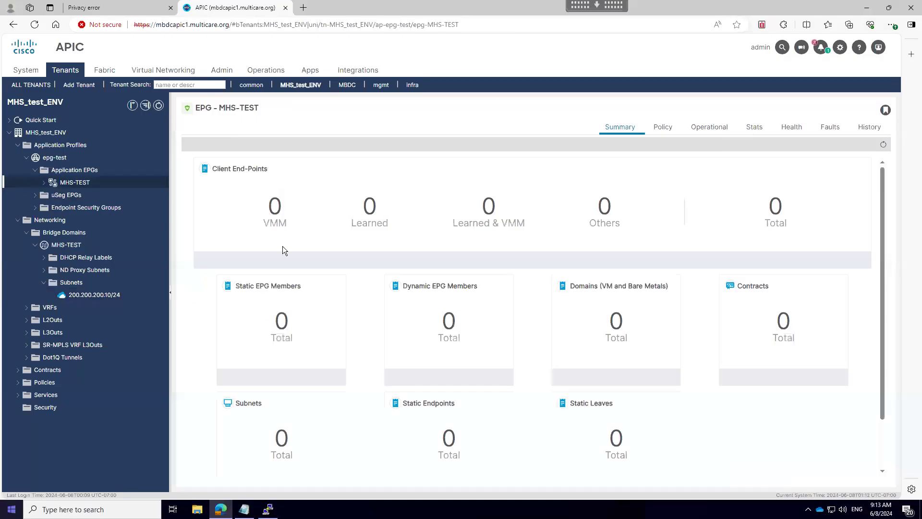
View the contracts in the common tenant and select the globally scoped test contract.
left_click(259, 85)
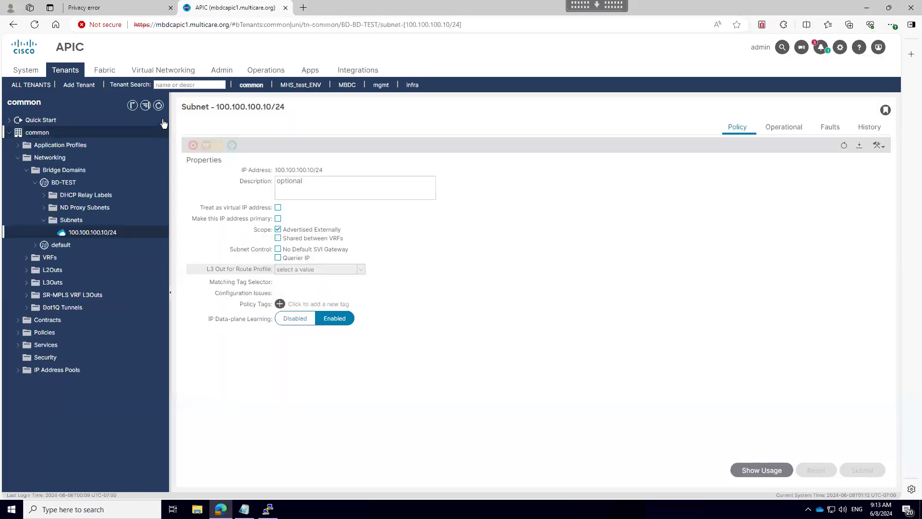
left_click(48, 321)
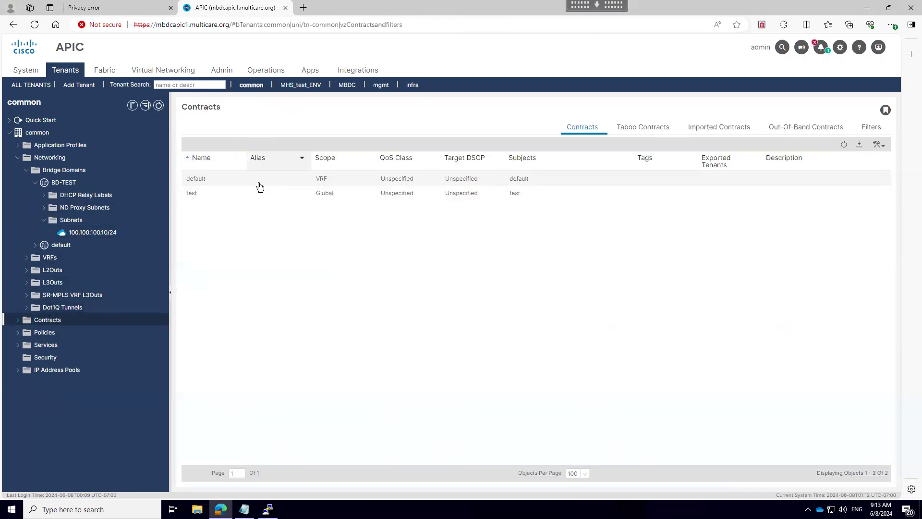
left_click(268, 197)
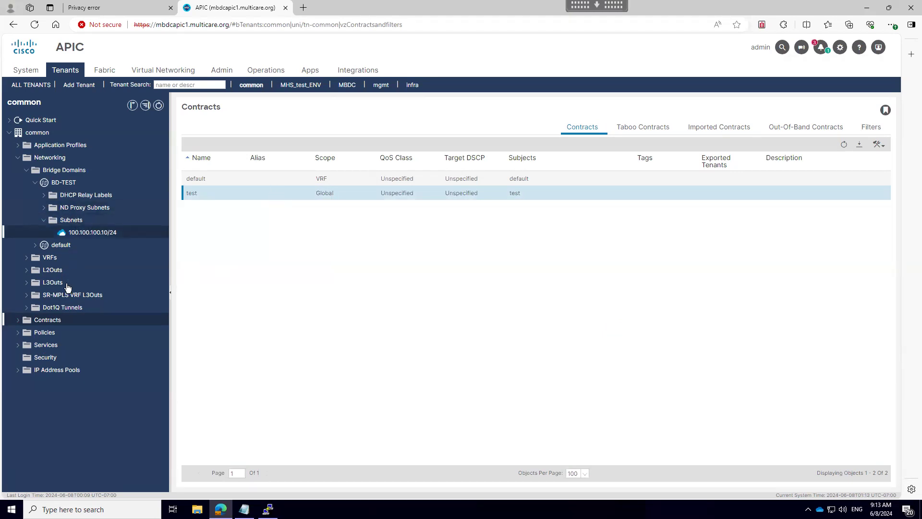
Add test as a provided contract on external EPG Ext_epg_tdc under the TDC_CORE_FW_OSPF L3Out in the common tenant.
left_click(27, 283)
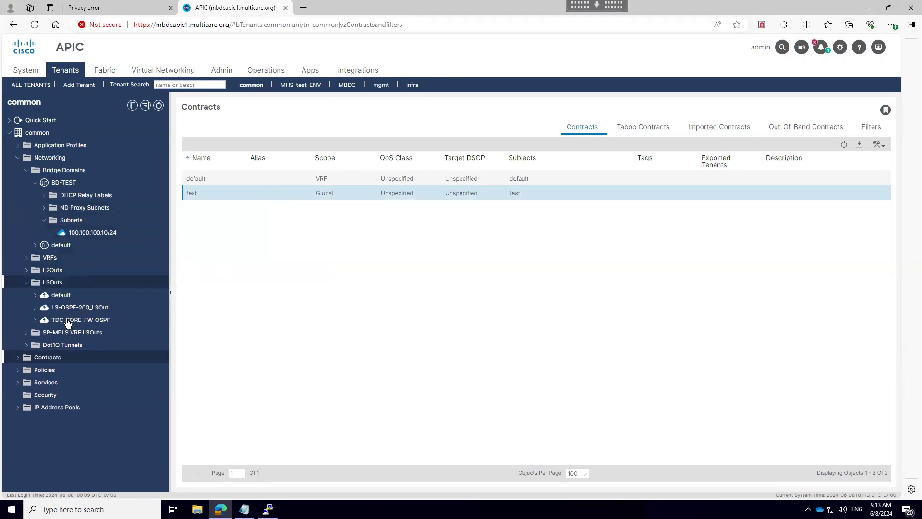
left_click(67, 322)
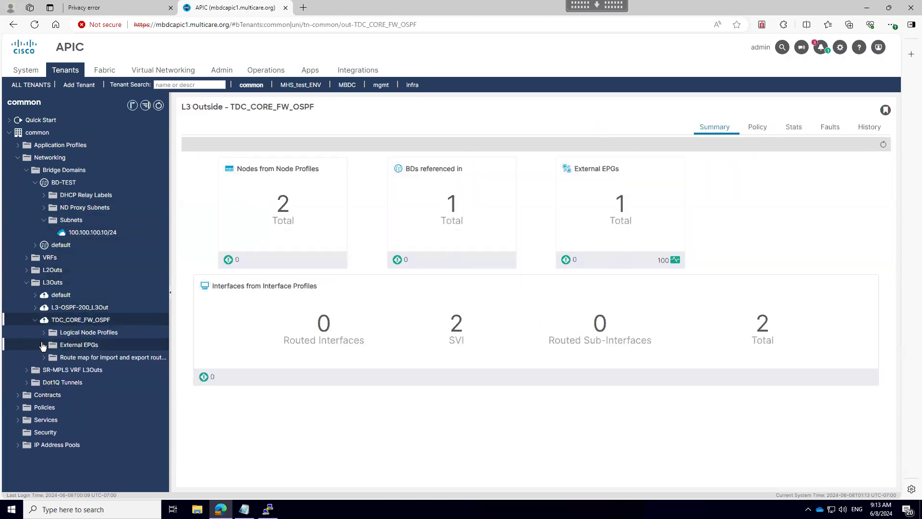
left_click(44, 345)
left_click(66, 350)
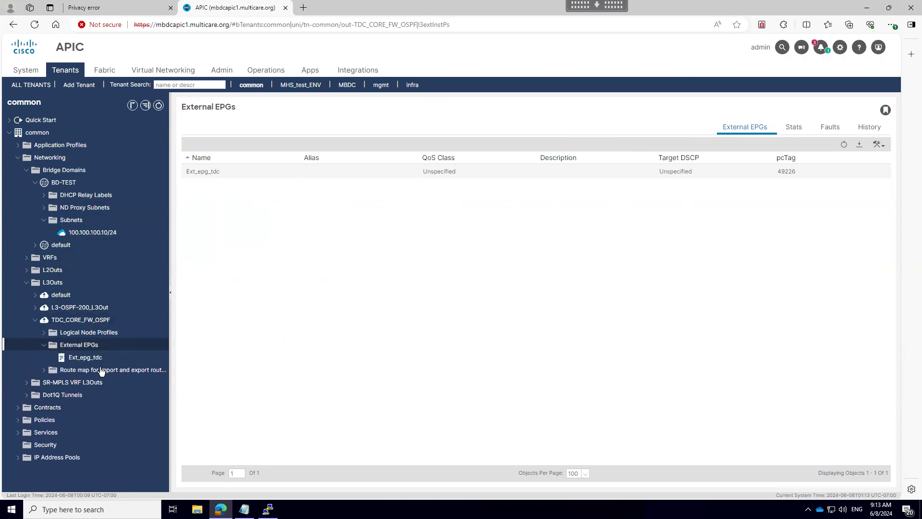
left_click(92, 358)
left_click(680, 147)
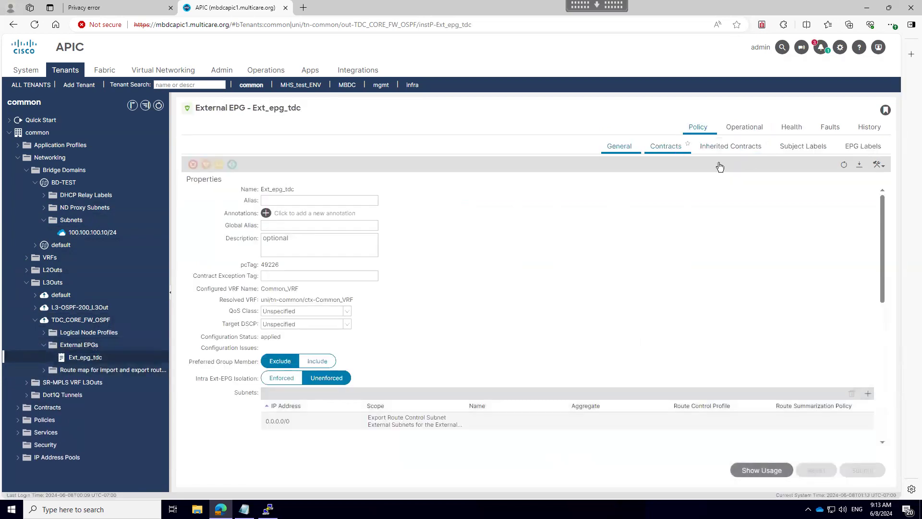
left_click(879, 165)
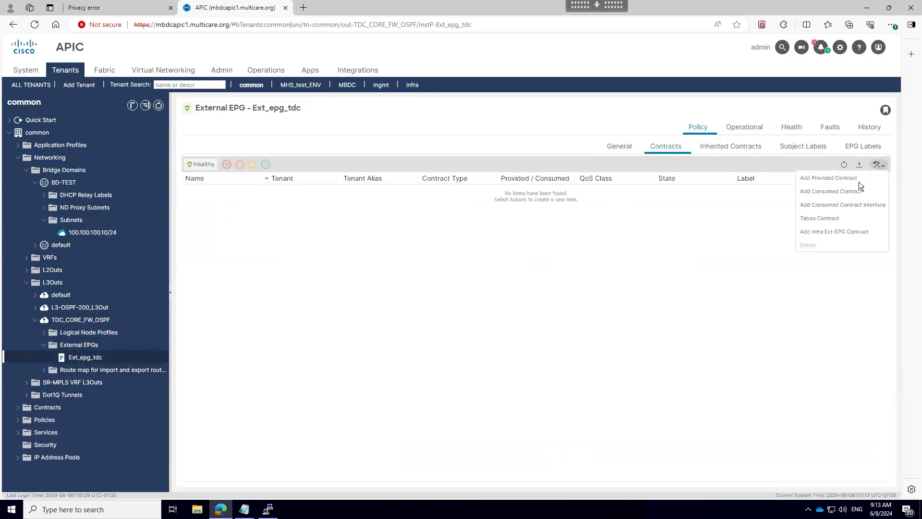
left_click(827, 179)
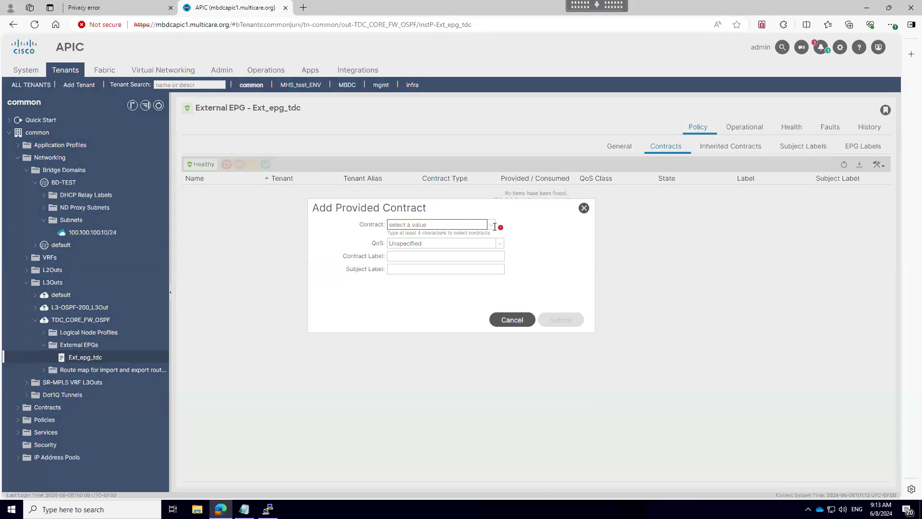
left_click(492, 225)
left_click(415, 268)
left_click(559, 320)
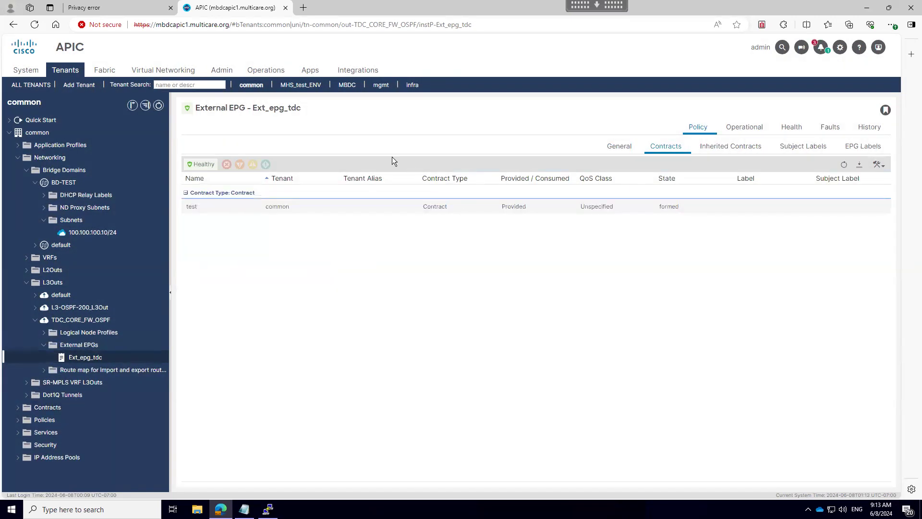
In MHS_test_ENV, add the common tenant's test contract as a consumed contract on the MHS-TEST EPG.
left_click(347, 85)
left_click(298, 85)
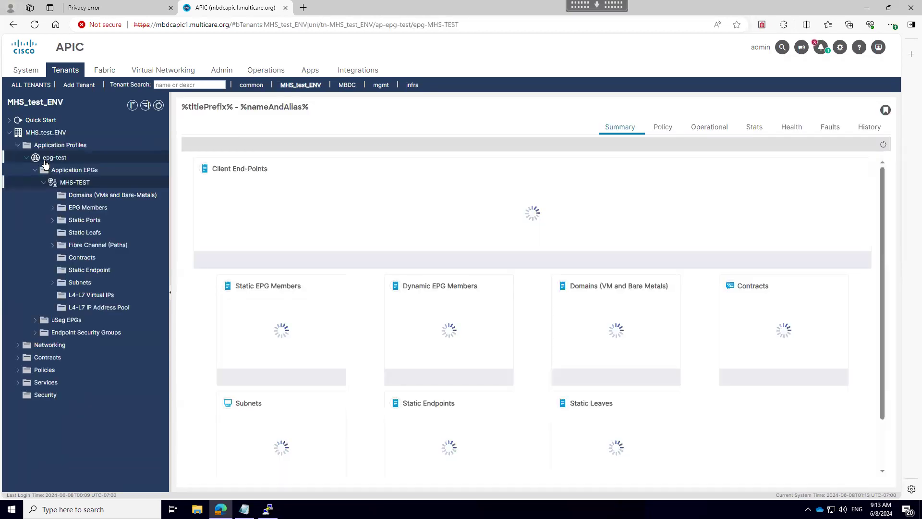
left_click(81, 258)
left_click(882, 146)
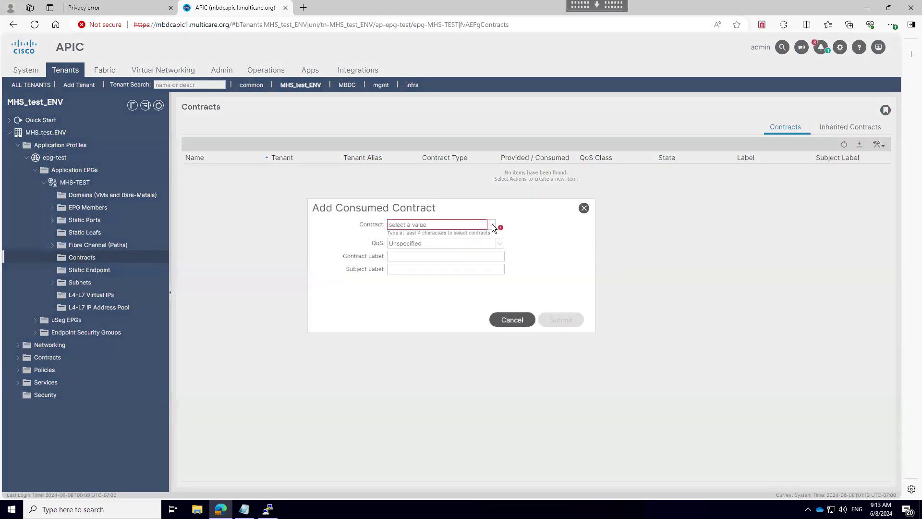
left_click(491, 224)
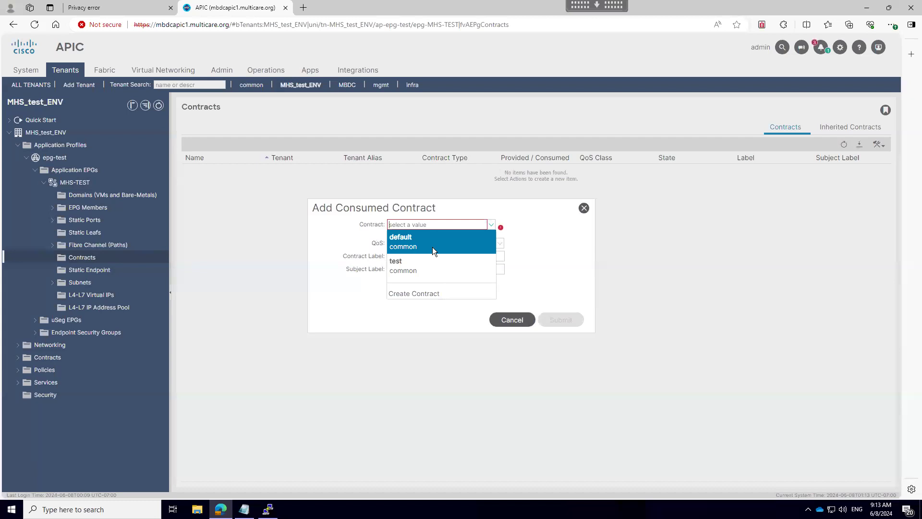
left_click(422, 266)
left_click(561, 319)
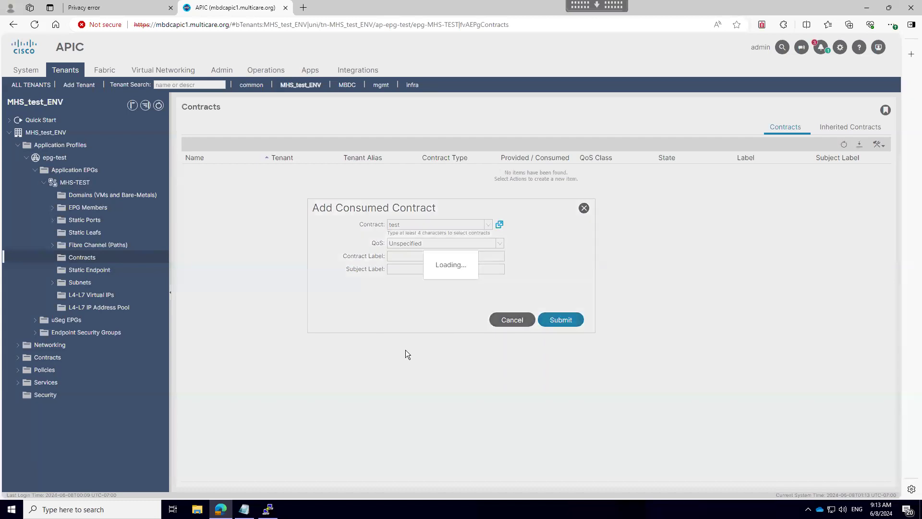
Switch to the PuTTY leaf session and rerun "show ip route 200.200.200.10 vrf common:Common_VRF" twice.
left_click(268, 509)
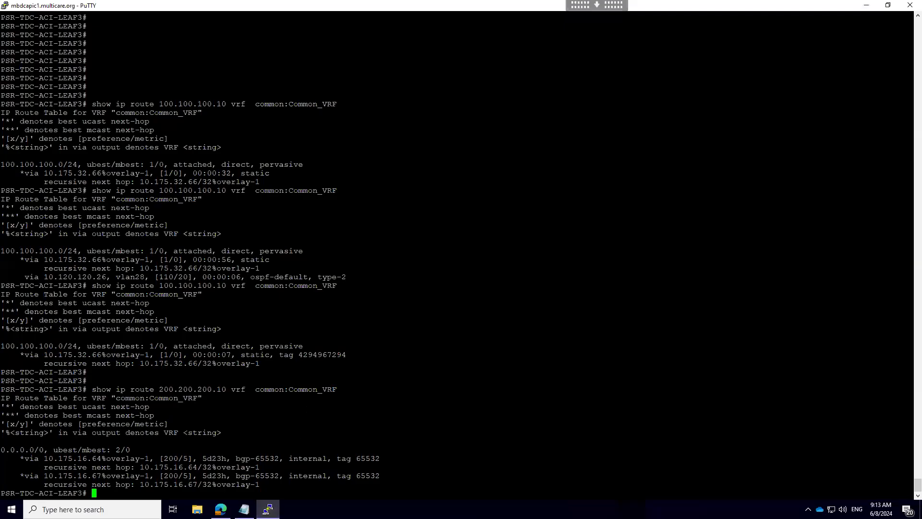
key("Up")
key("Return")
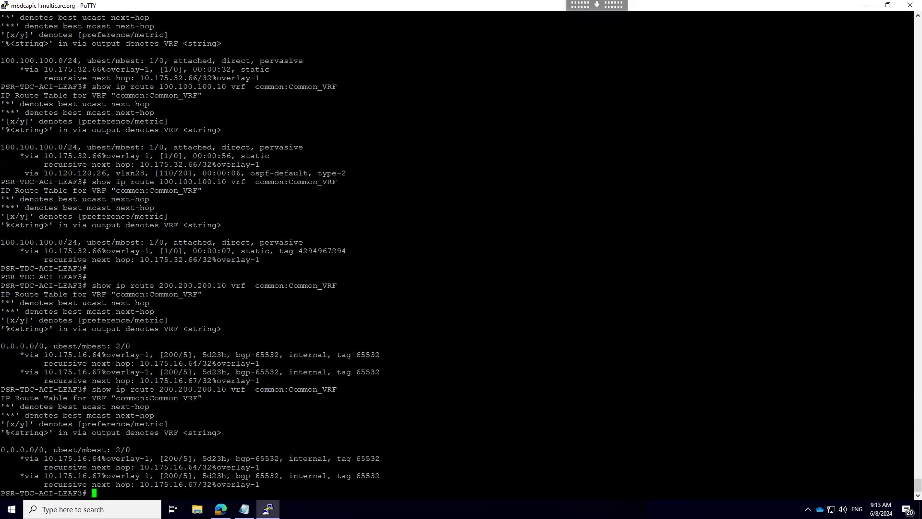
key("Up")
key("Return")
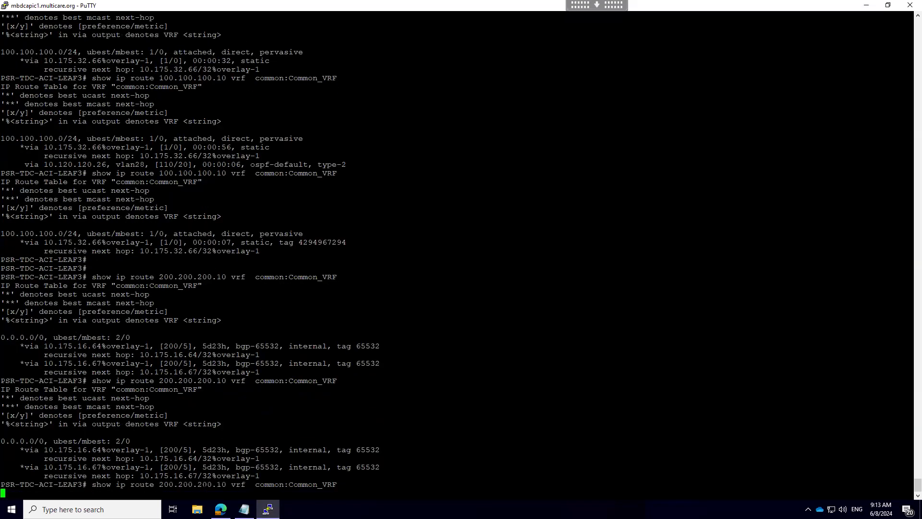
In APIC, associate the TDC_CORE_FW_OSPF L3Out with the MHS-TEST bridge domain in tenant MHS_test_ENV.
left_click(221, 509)
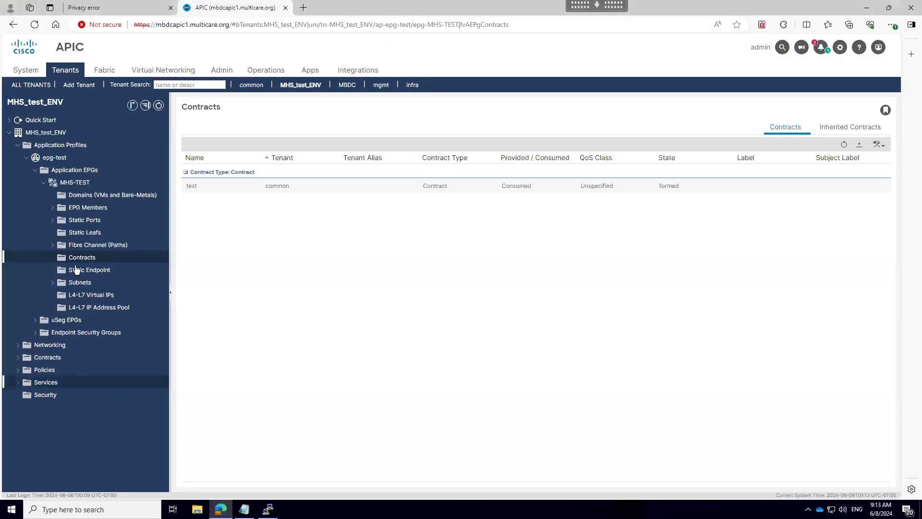
left_click(44, 184)
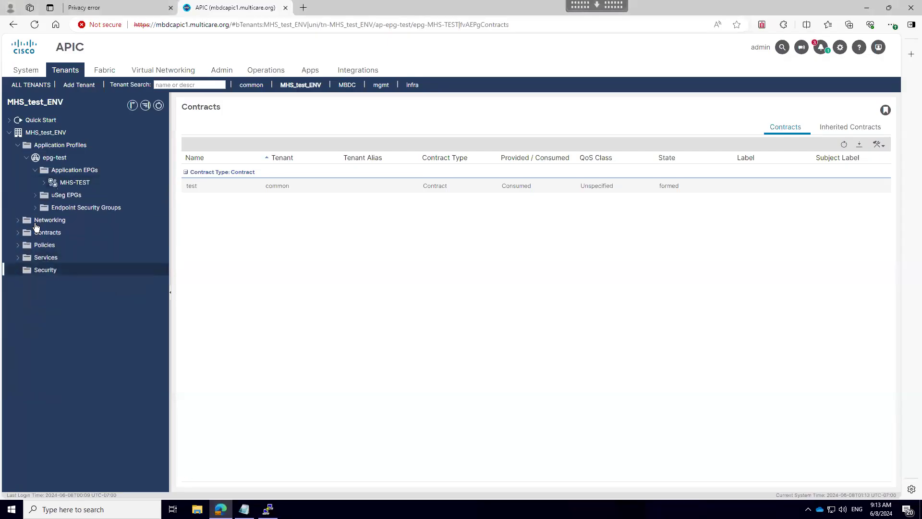
left_click(18, 221)
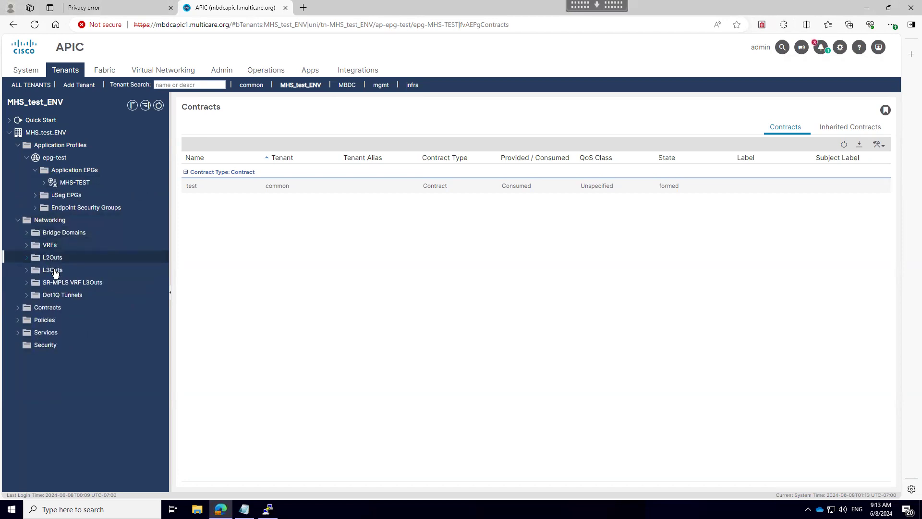
left_click(36, 272)
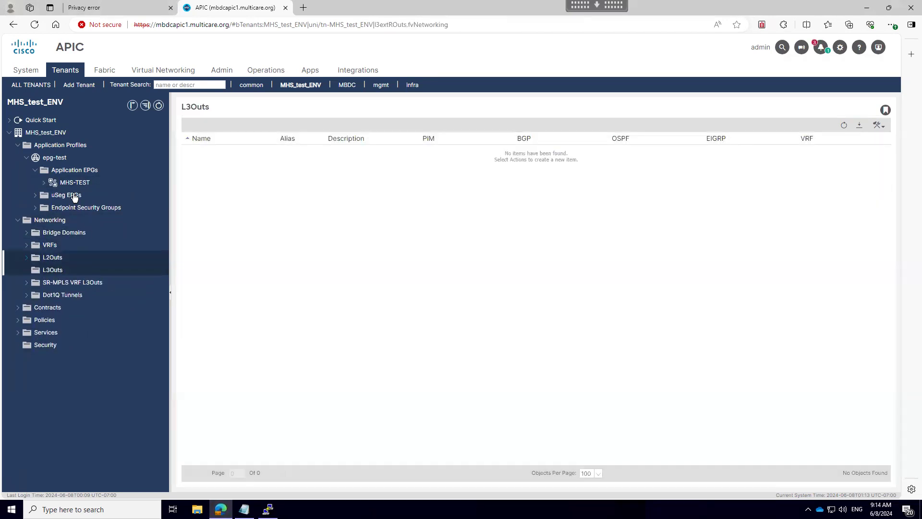
left_click(48, 237)
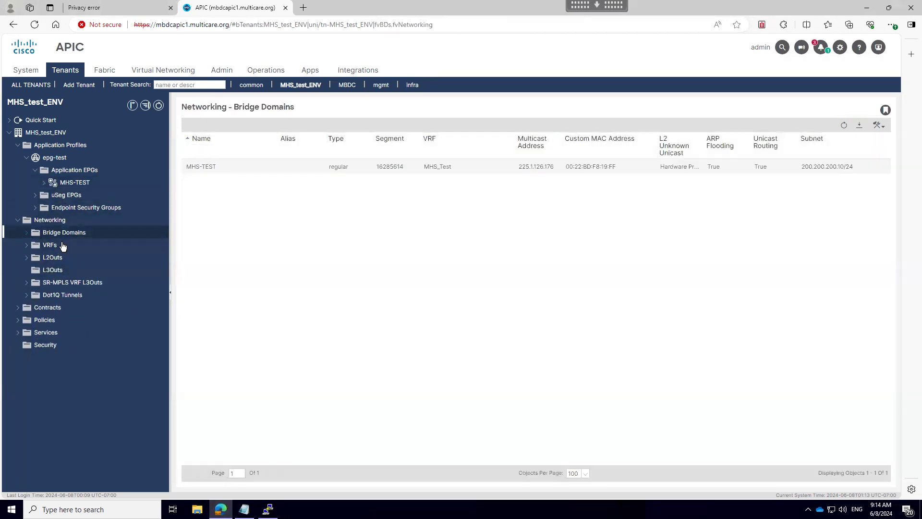
left_click(36, 247)
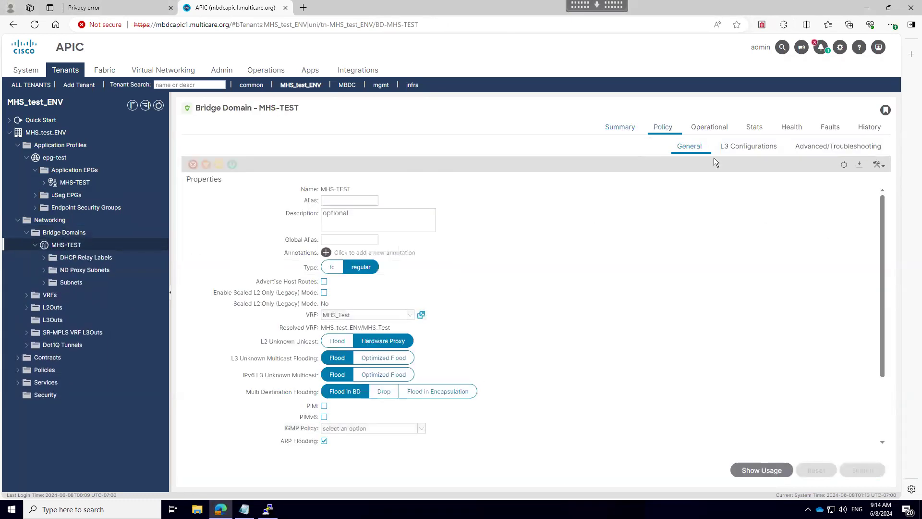
left_click(747, 152)
left_click(880, 324)
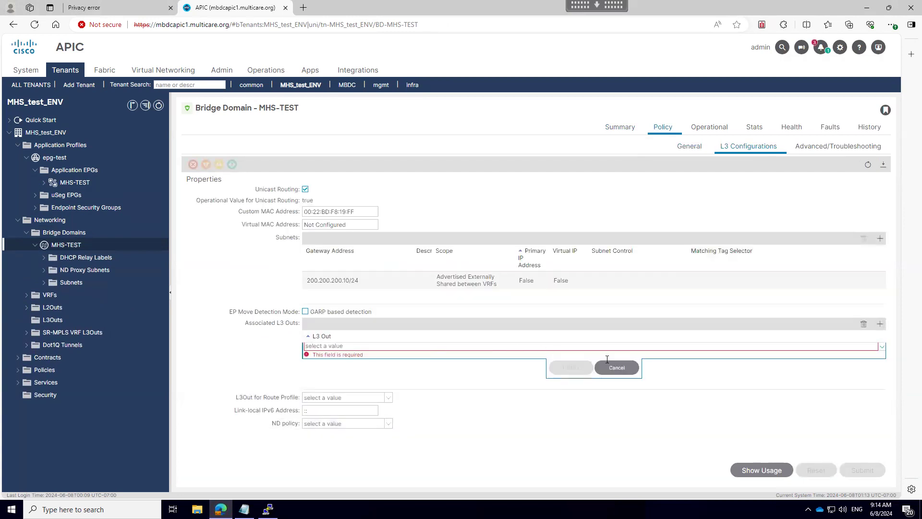
left_click(881, 347)
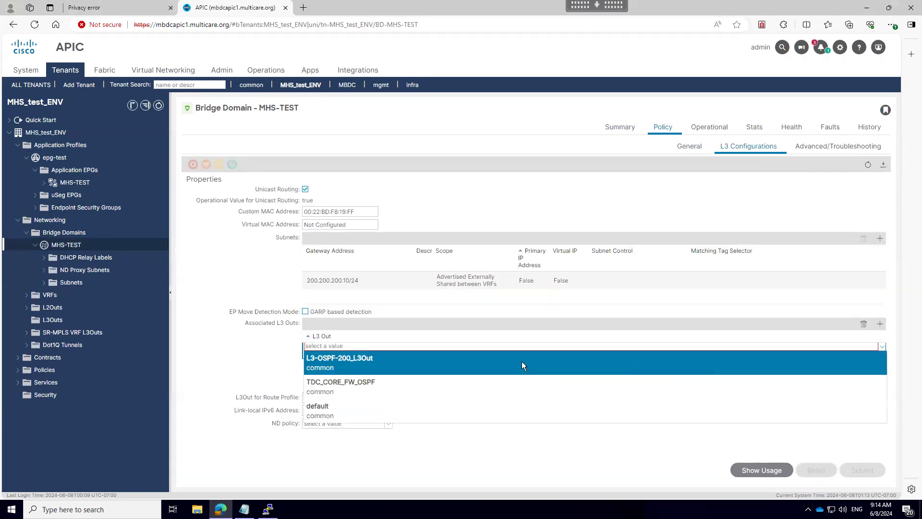
left_click(462, 385)
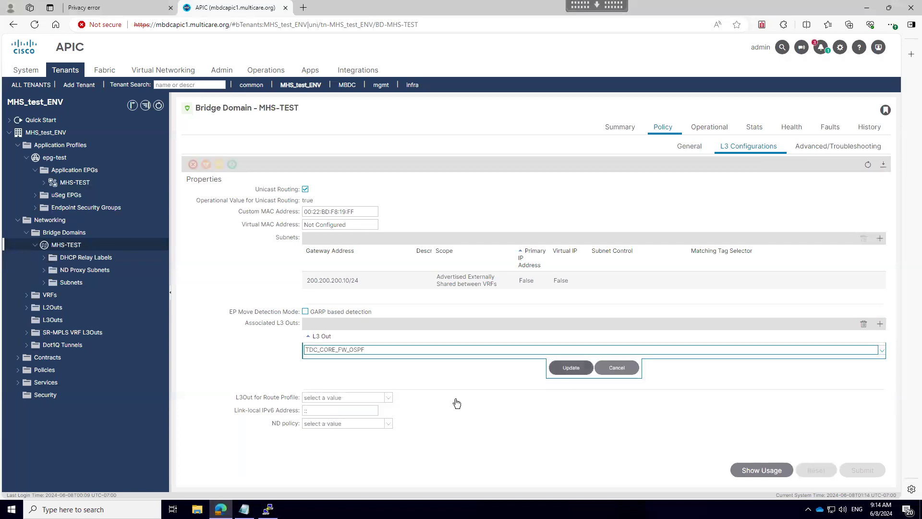
Switch to the PuTTY leaf session and run "show ip route 200.200.200.10 vrf common:Common_VRF" again.
left_click(268, 509)
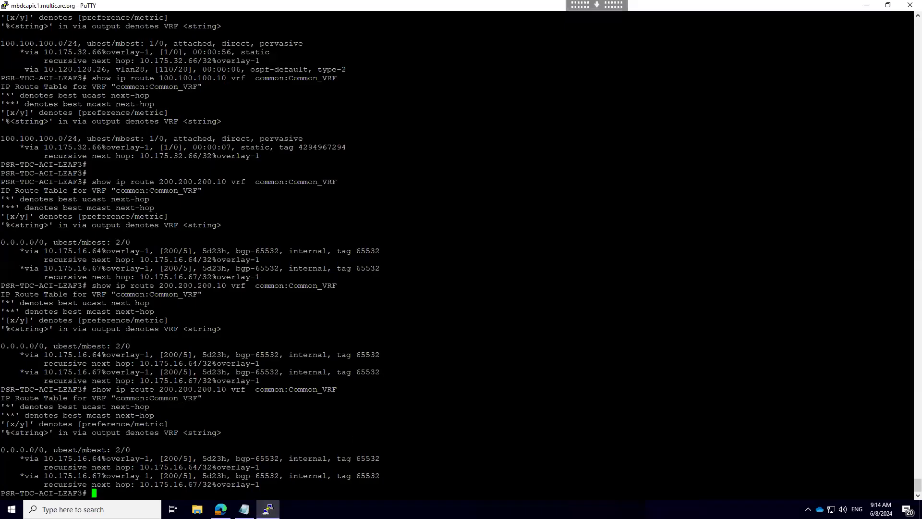
key("Up")
key("Return")
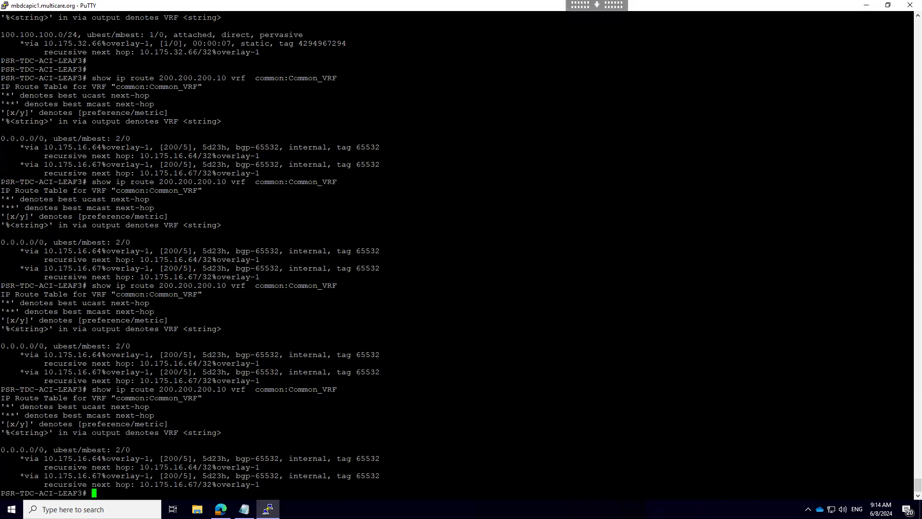
Back in APIC, review the MHS-TEST bridge domain's faults and delete the bridge domain.
left_click(221, 509)
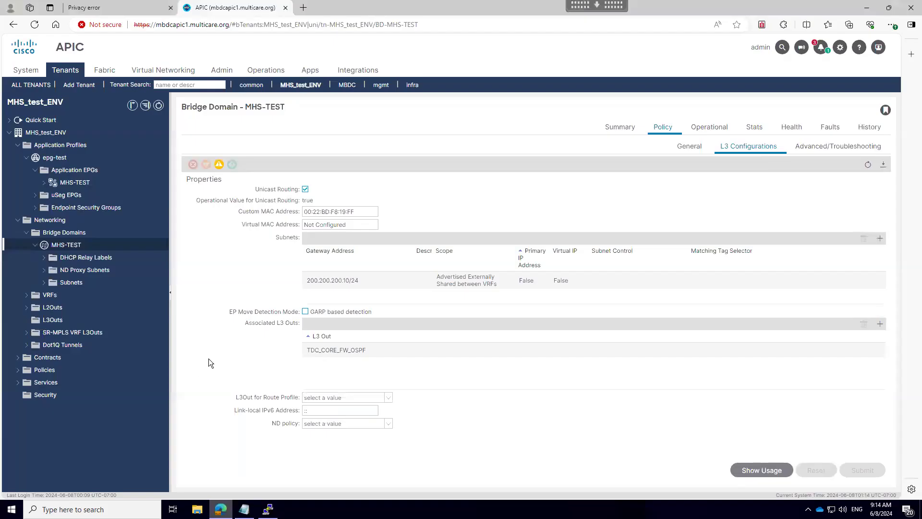
left_click(218, 165)
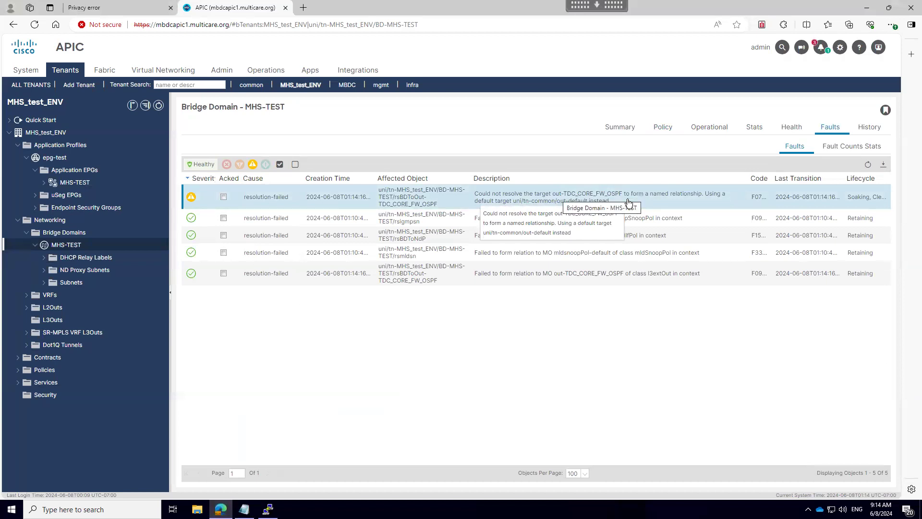
right_click(72, 246)
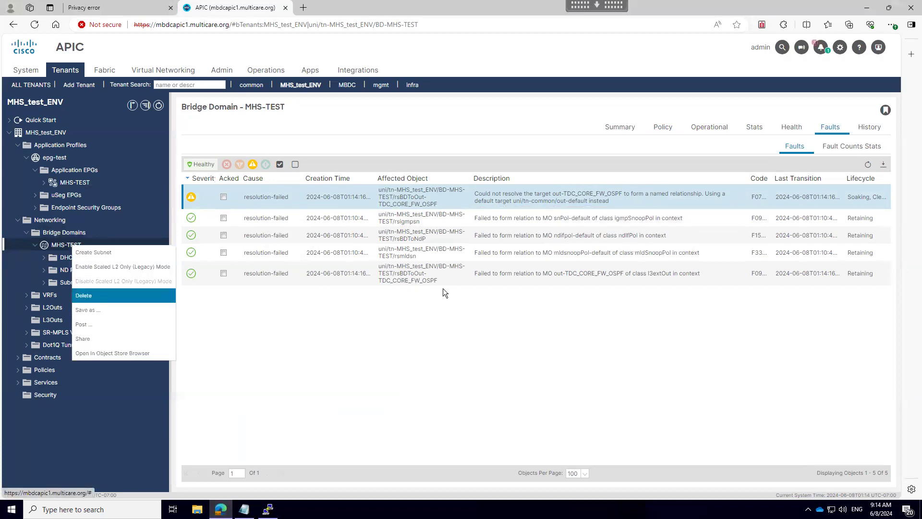
key("Return")
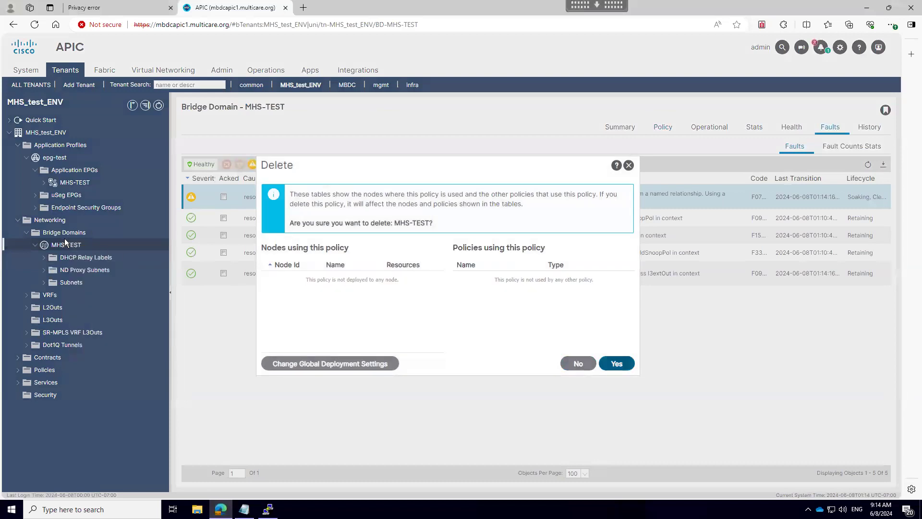
key("Return")
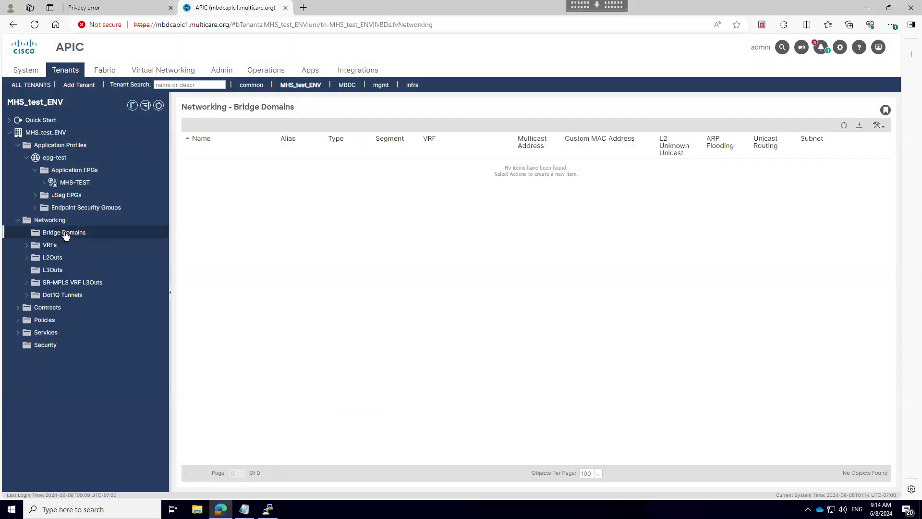
Start a new bridge domain named TESRT-BD in MHS_test_ENV, assign VRF MHS_Test and continue to its L3 configuration.
right_click(75, 233)
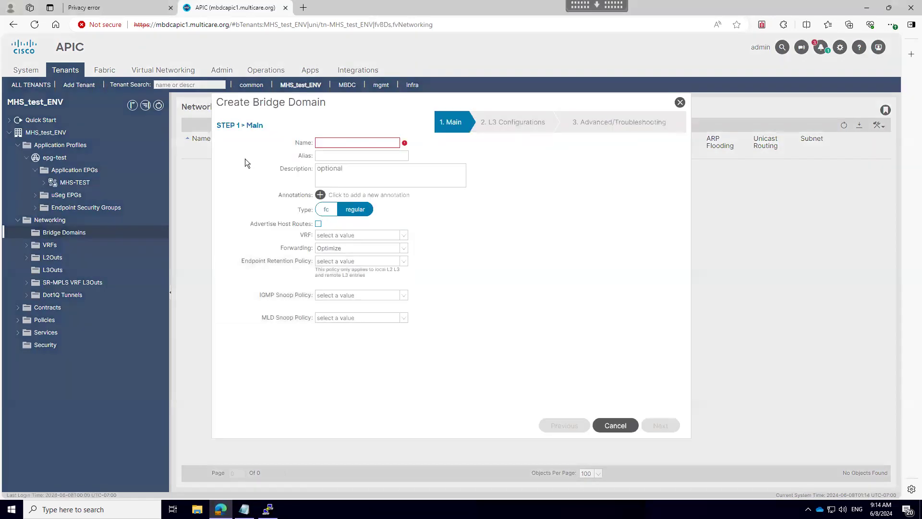
left_click(335, 142)
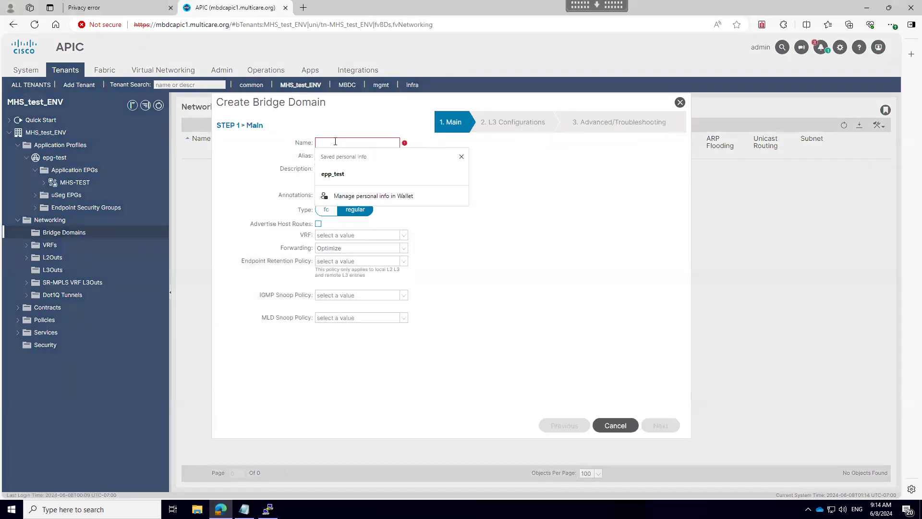
type("TESRT-BD")
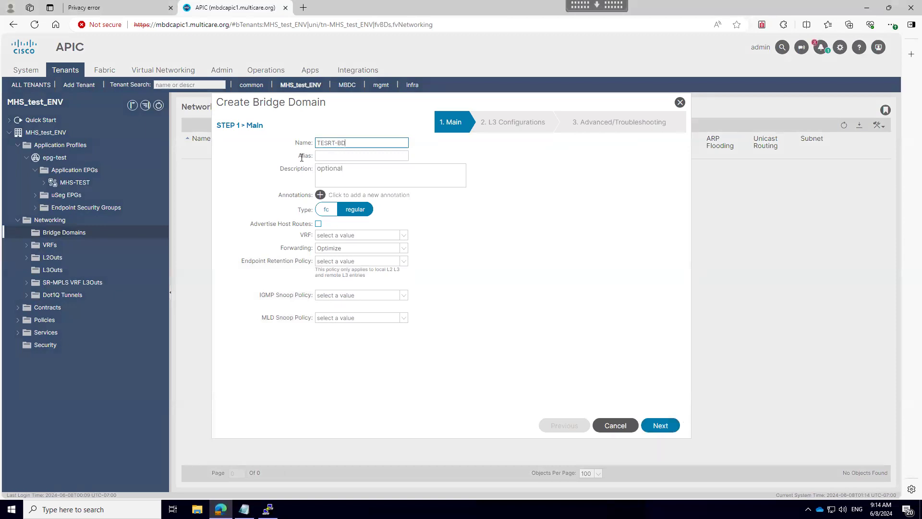
left_click(405, 232)
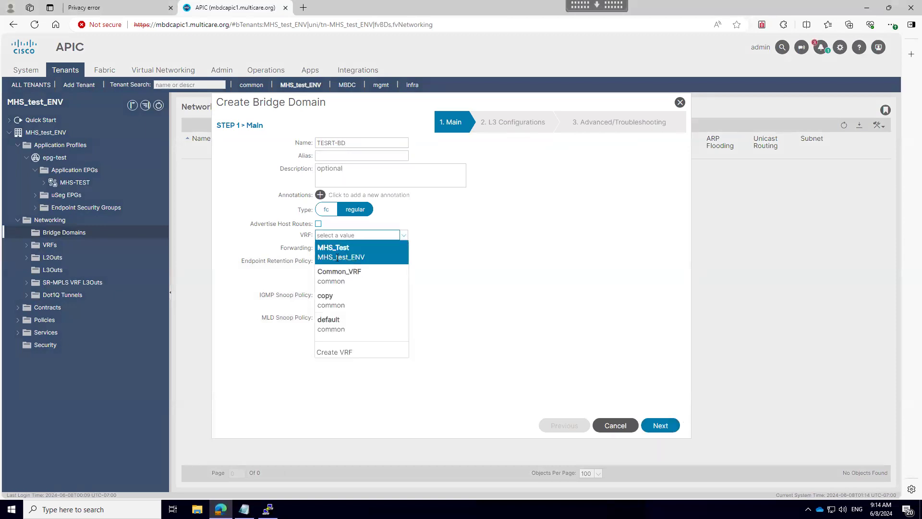
left_click(356, 250)
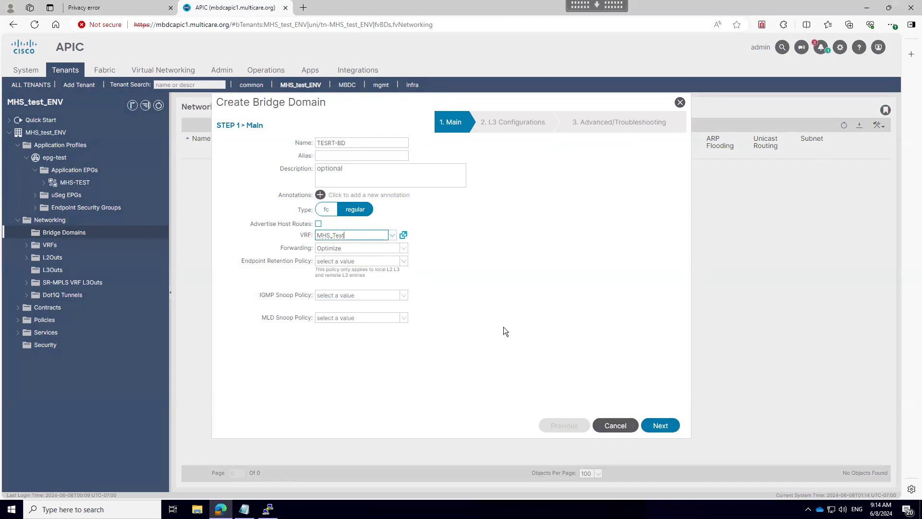
left_click(656, 426)
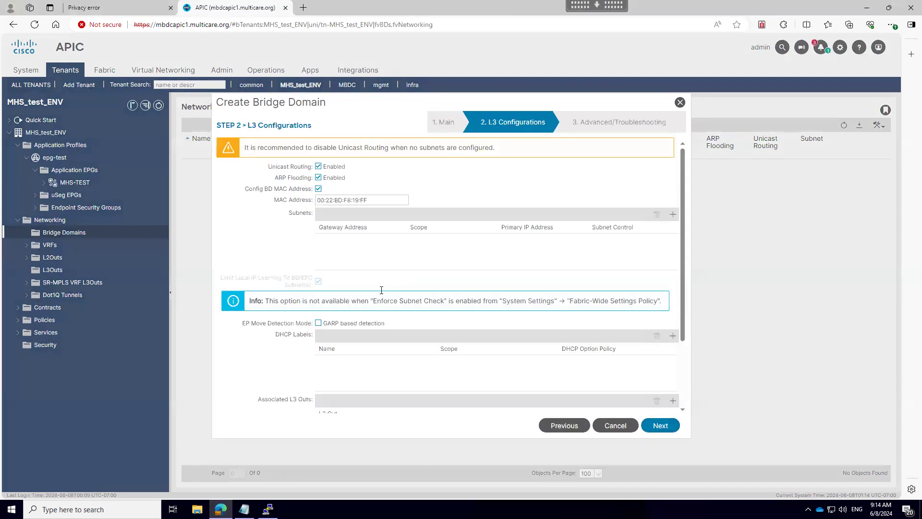
Add an externally advertised subnet with gateway 200.200.10.10/24 to the new bridge domain and finish creating it.
left_click(673, 214)
left_click(412, 159)
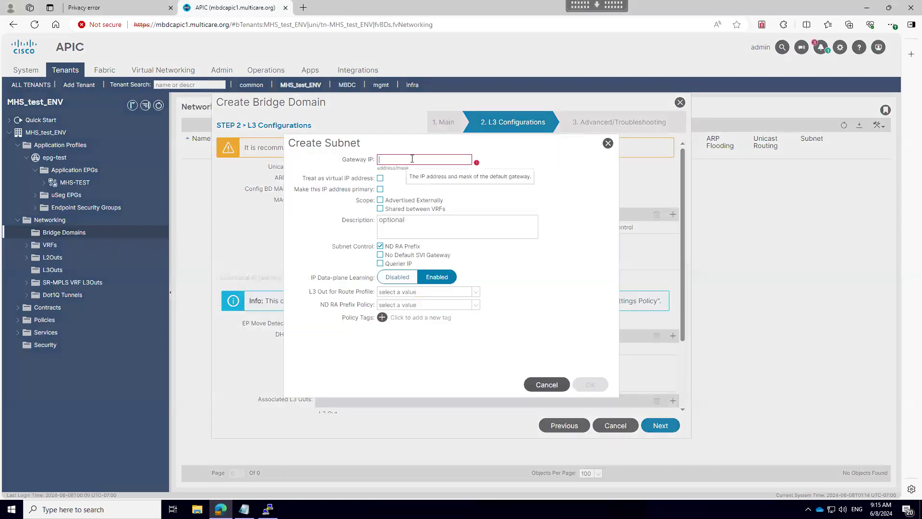
type("200.200.10.1")
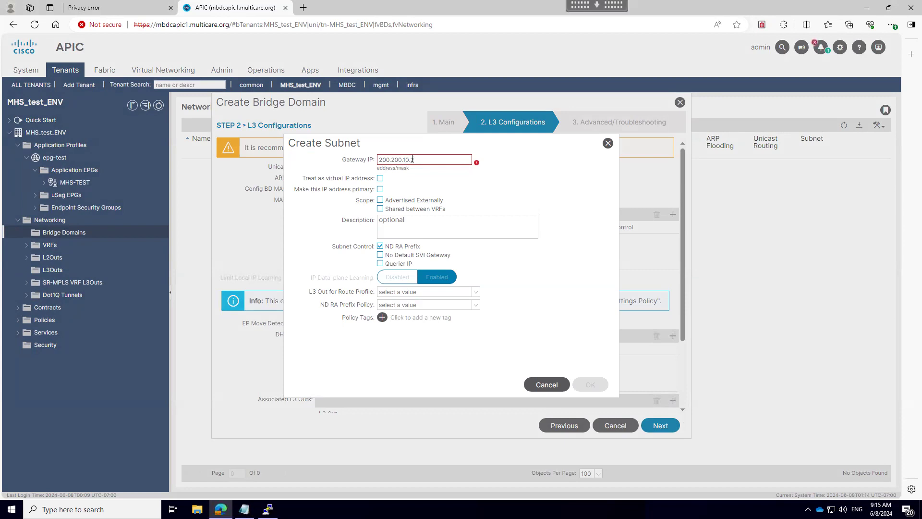
type("24")
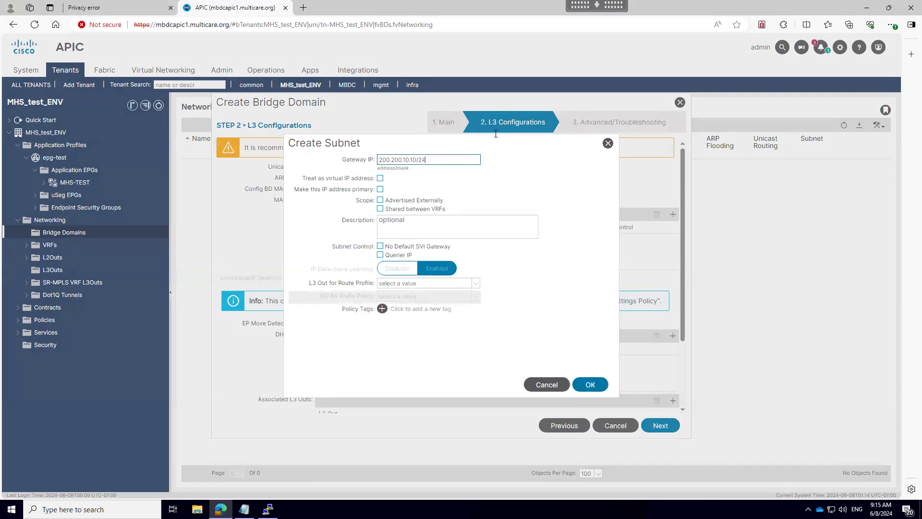
left_click(422, 200)
left_click(592, 393)
left_click(652, 426)
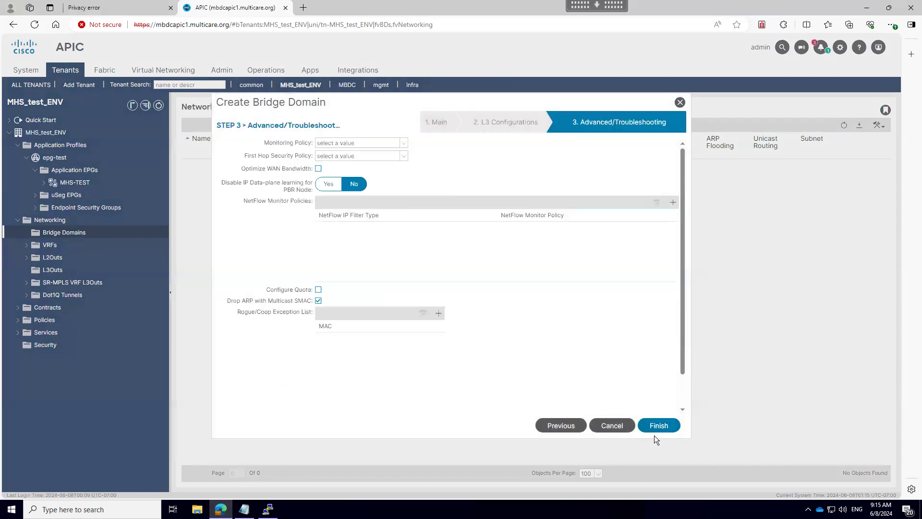
left_click(657, 426)
Change the MHS-TEST EPG's bridge domain to TESRT-BD and submit the changes.
left_click(72, 183)
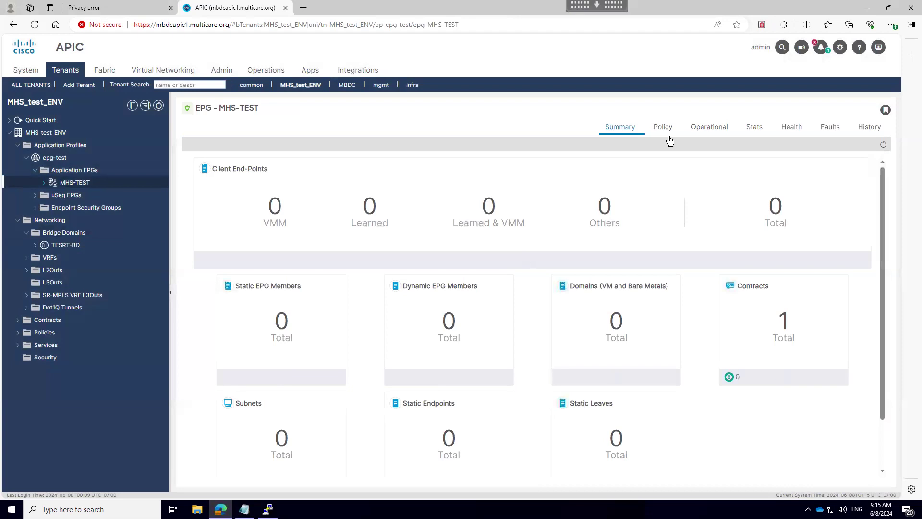
left_click(667, 128)
left_click(747, 147)
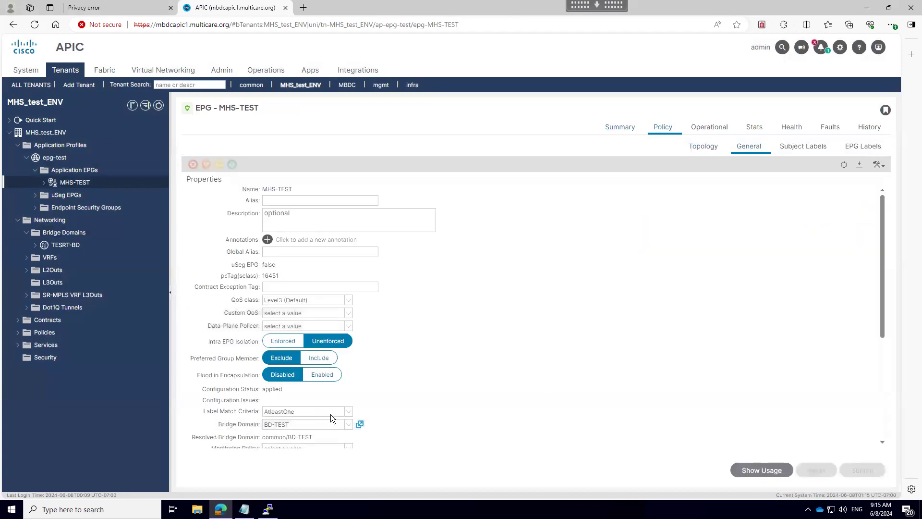
left_click(348, 424)
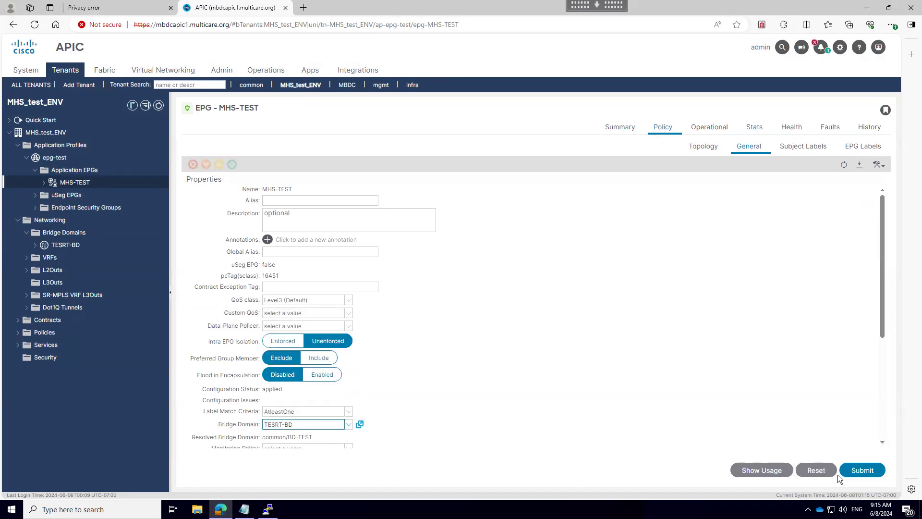
key("Return")
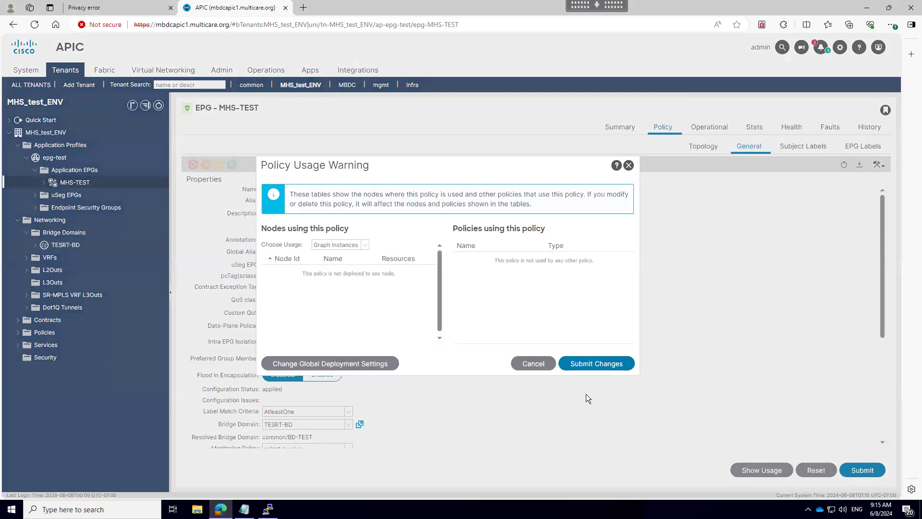
left_click(587, 364)
Return to the PuTTY leaf session and repeat the 200.200.200.10 route lookup in common:Common_VRF.
left_click(268, 509)
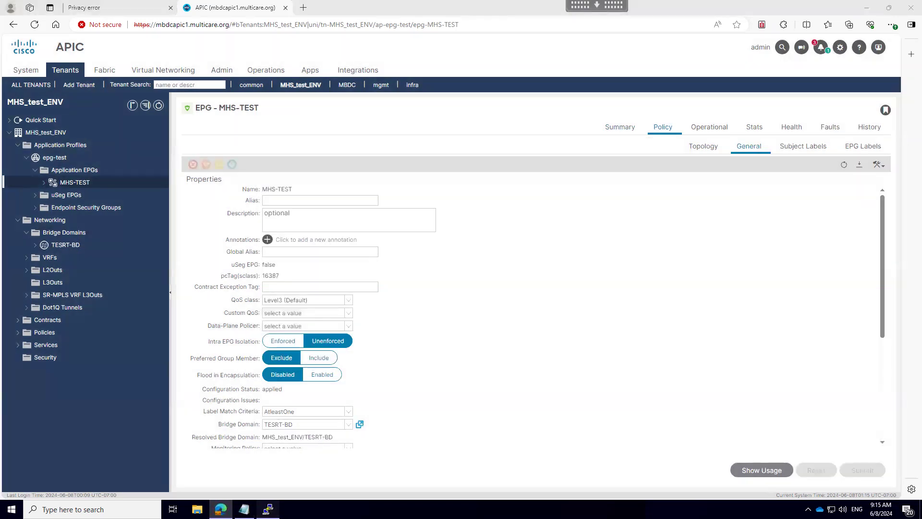
key("Up")
key("Return")
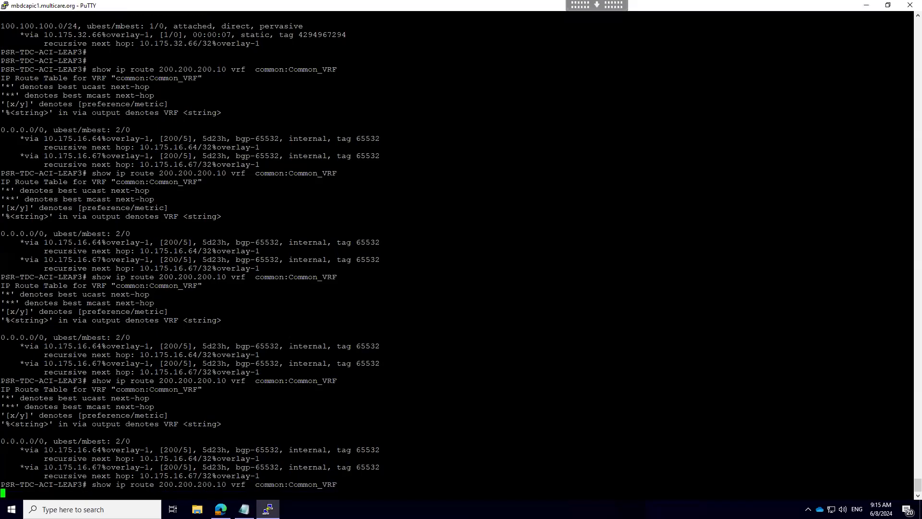
key("Return")
key("Return")
Recall the last route lookup, change its address to 200.200.10.10 in common:Common_VRF, run it and highlight the OSPF path line.
key("Up")
key("Left")
key("Left")
key("Left")
key("Left")
key("Left")
key("Left")
key("Left")
key("Left")
key("Left")
key("Left")
key("Left")
key("Left")
key("Left")
key("Left")
key("Left")
key("Left")
key("Left")
key("Left")
key("Left")
key("Left")
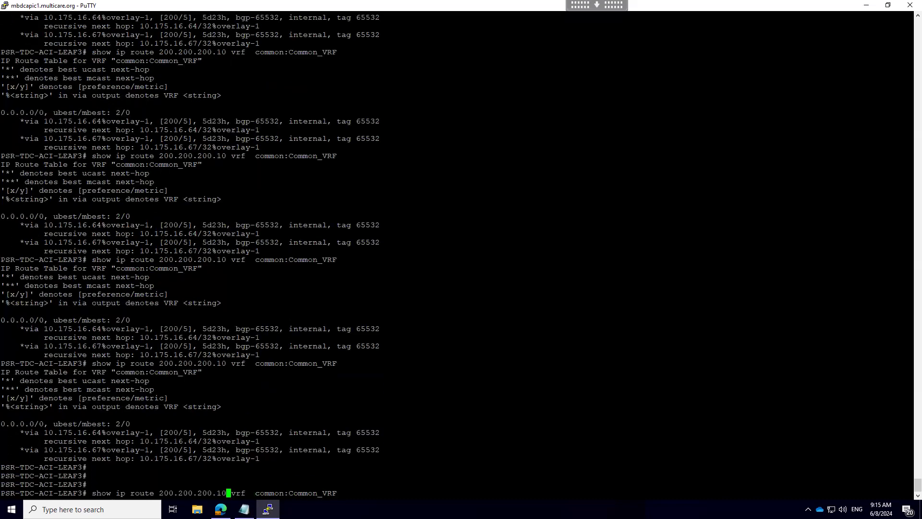
key("BackSpace")
key("BackSpace")
key("BackSpace")
key("BackSpace")
key("BackSpace")
key("BackSpace")
key("BackSpace")
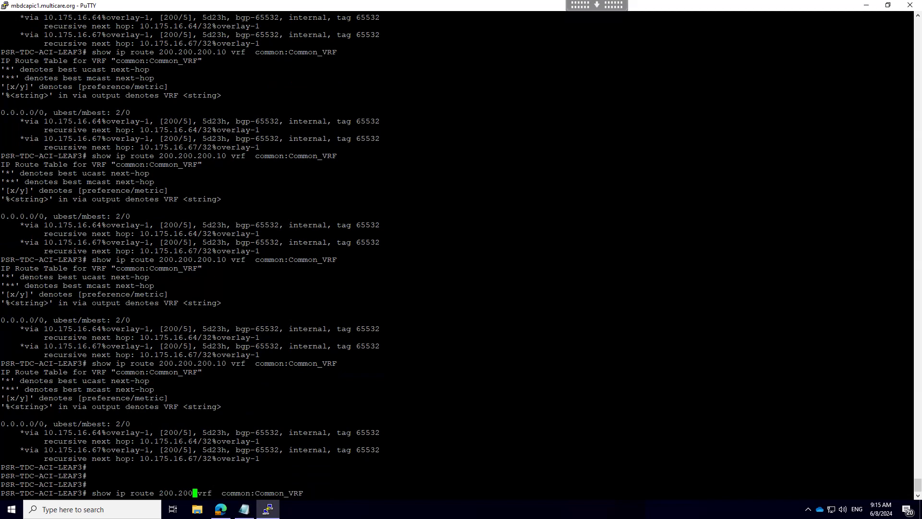
type(".10.10")
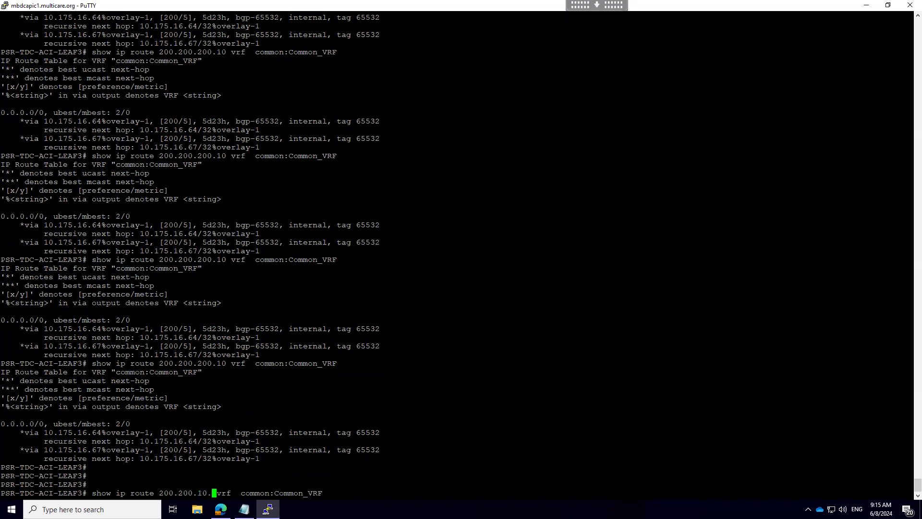
key("Return")
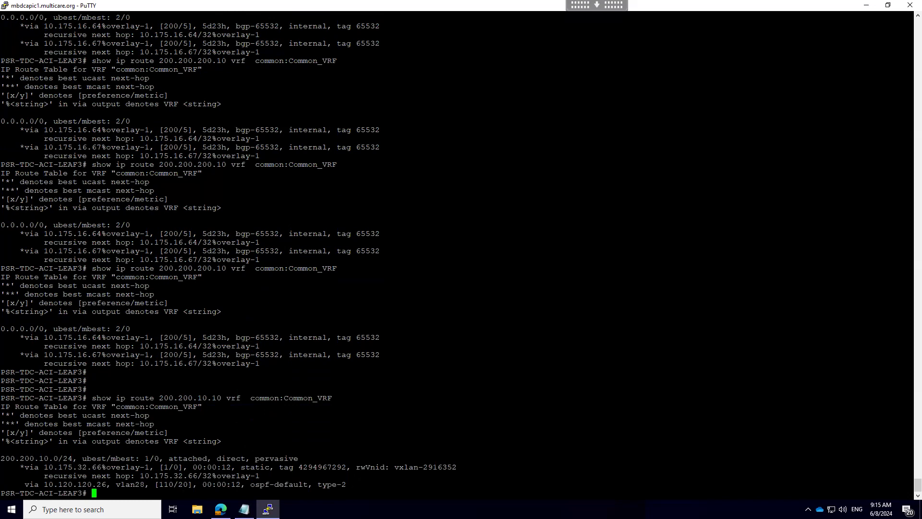
left_click_drag(259, 475, 357, 485)
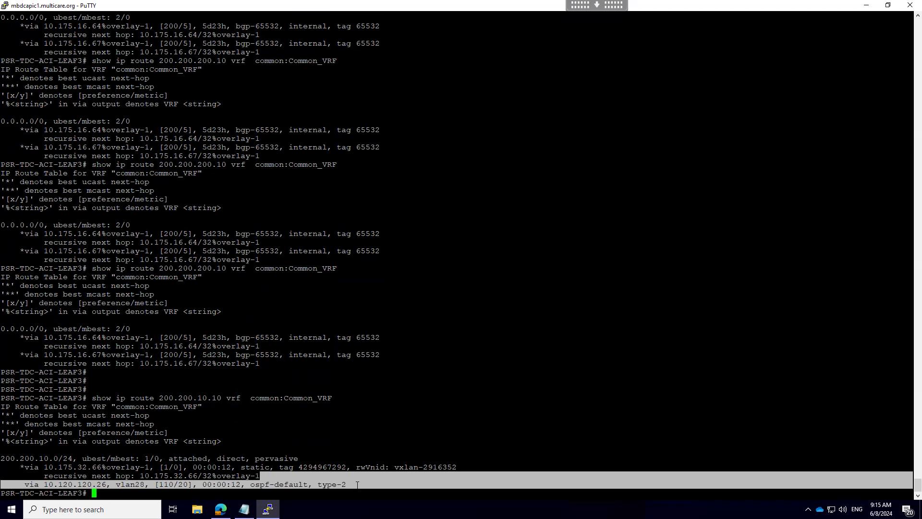
Switch to APIC to review the TESRT-BD L3 configuration, then return to PuTTY and highlight the OSPF path line.
left_click(221, 509)
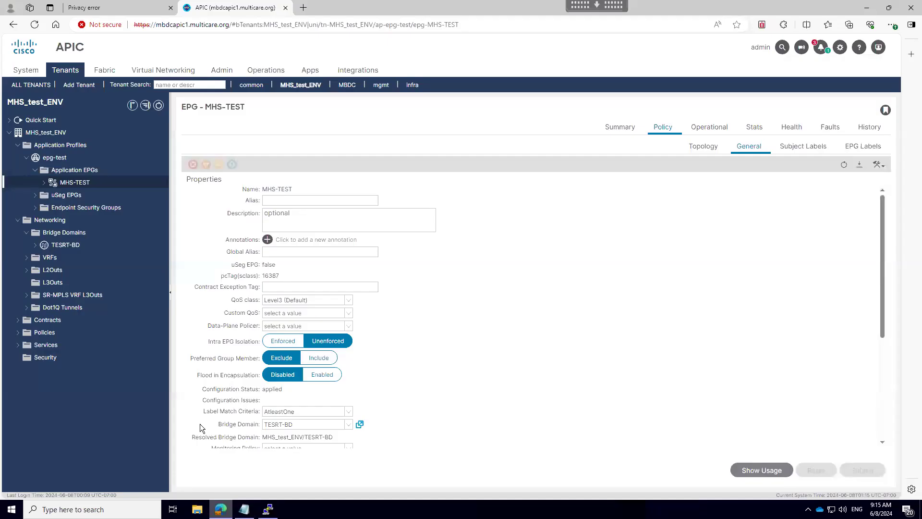
left_click(57, 246)
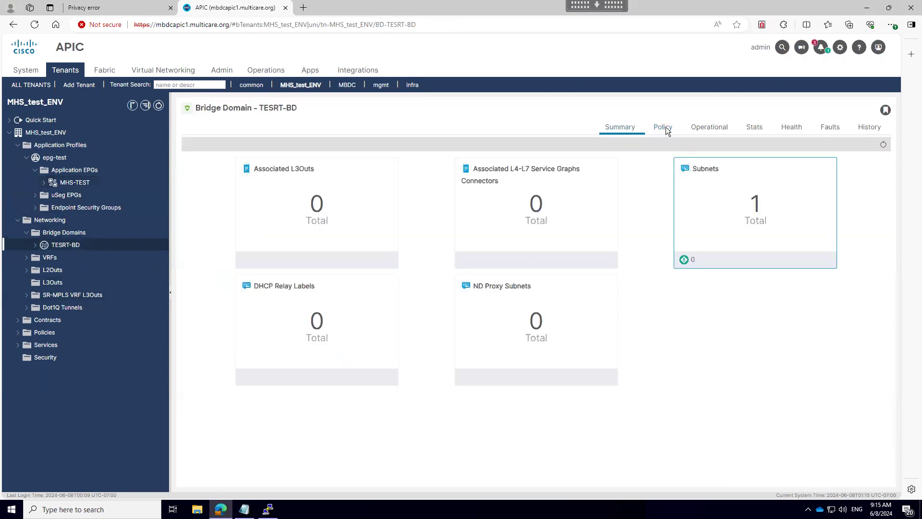
left_click(675, 184)
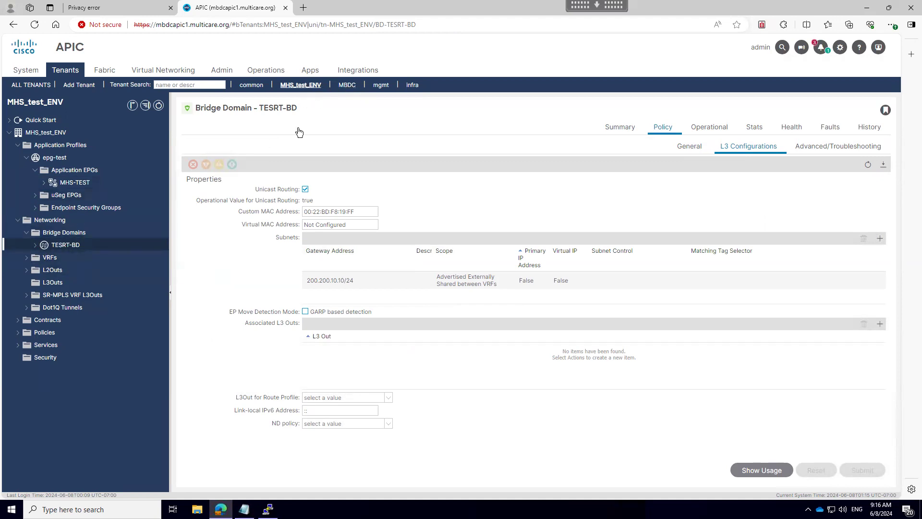
left_click(267, 508)
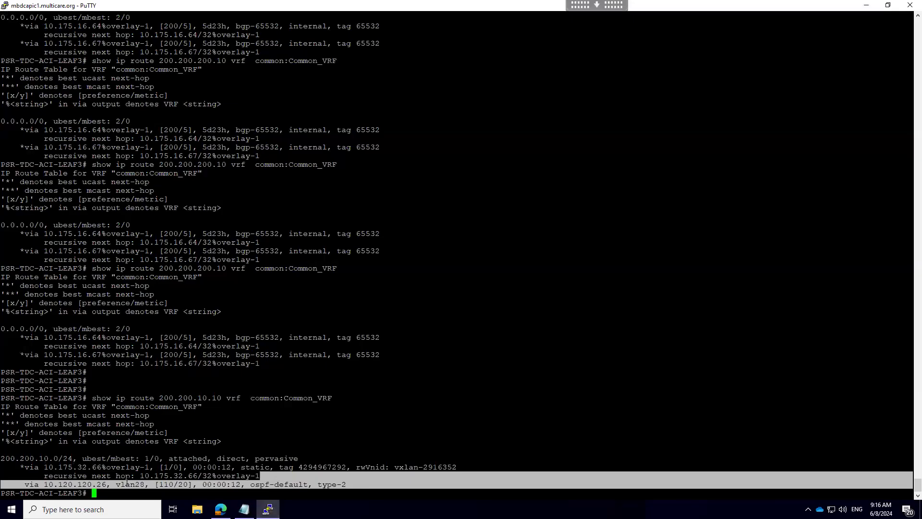
left_click(153, 483)
left_click_drag(349, 484, 20, 484)
In APIC, delete the consumed test contract from the MHS-TEST EPG and confirm the deletion.
left_click(220, 508)
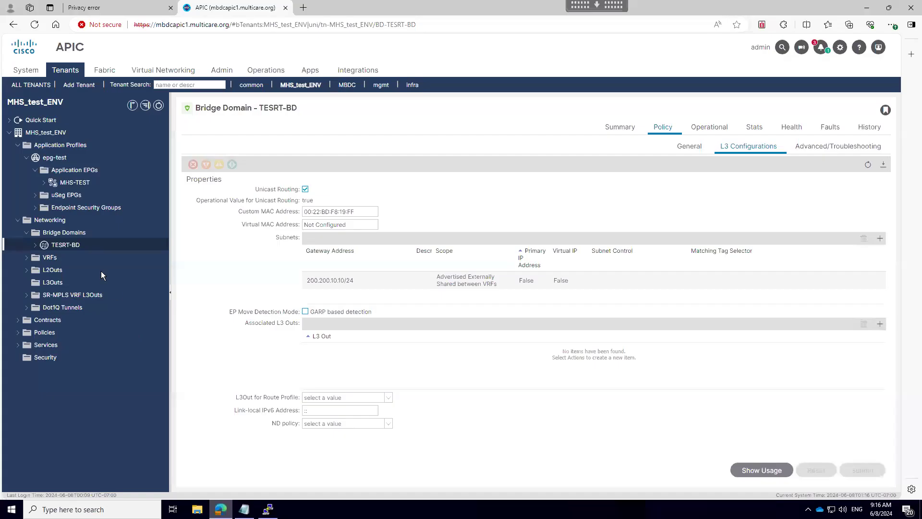
left_click(63, 185)
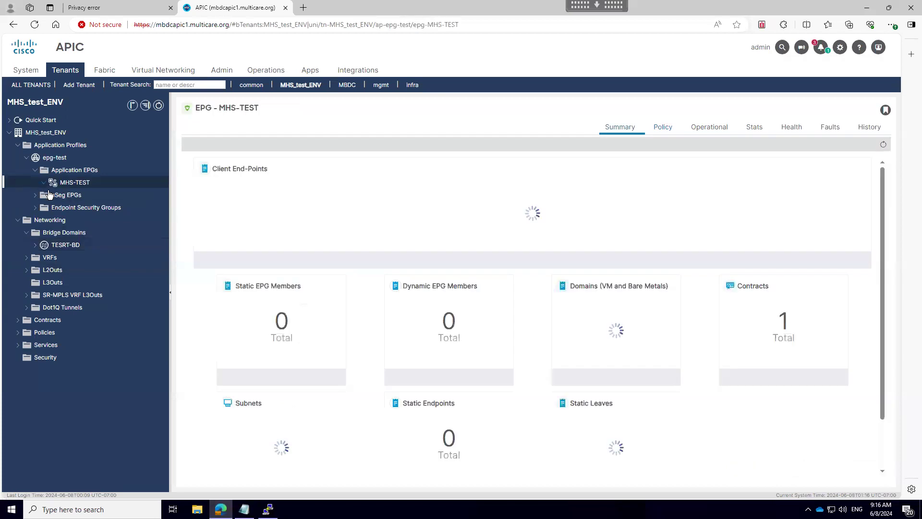
left_click(86, 260)
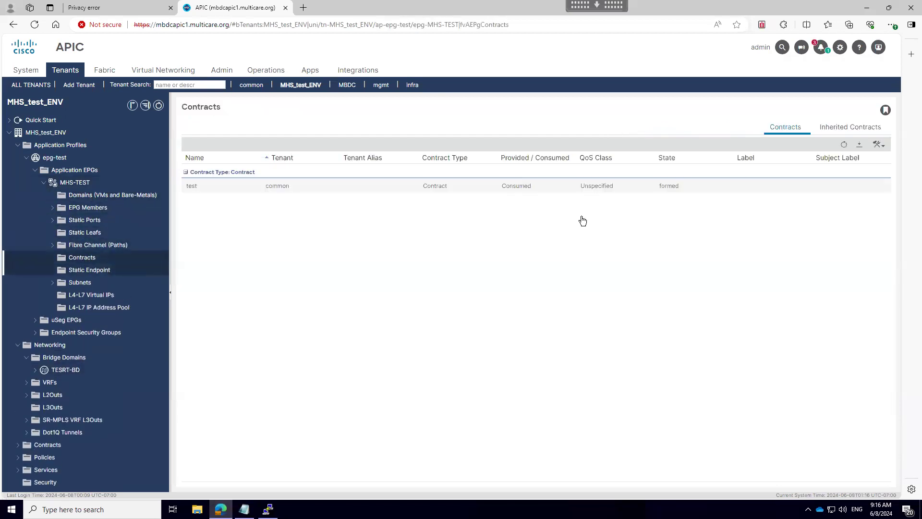
left_click(822, 182)
left_click(879, 144)
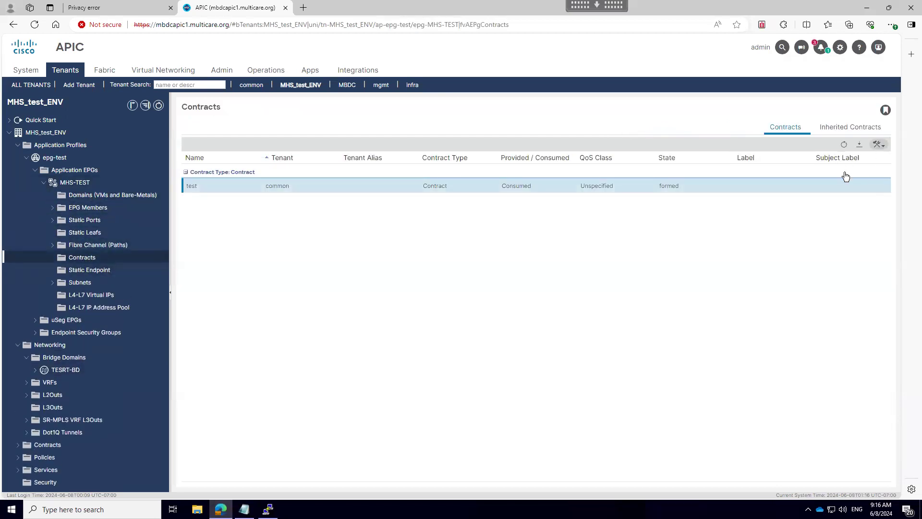
left_click(816, 225)
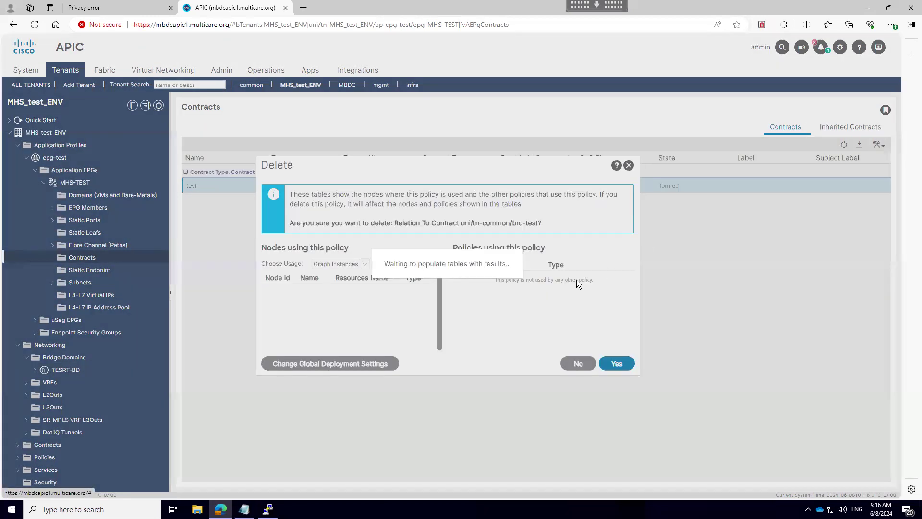
left_click(618, 369)
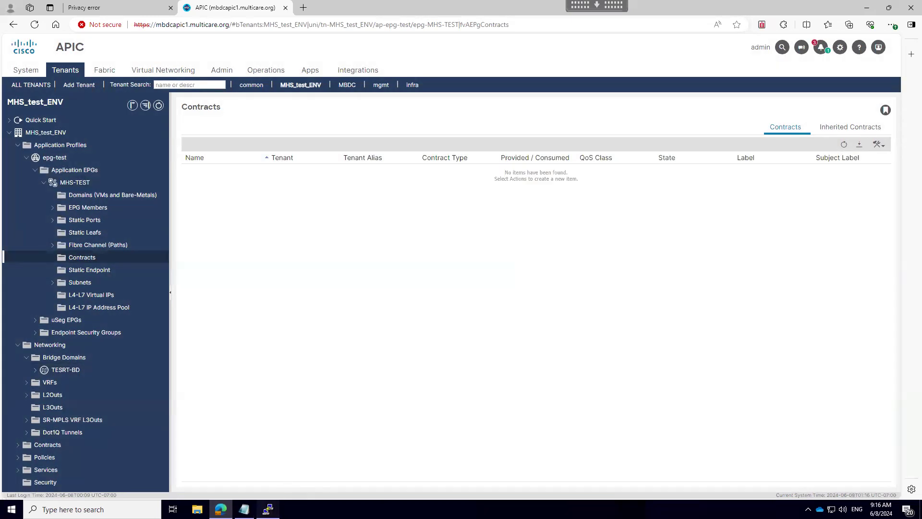
Switch to PuTTY, repeat the 200.200.10.10 route lookup in common:Common_VRF and highlight the returned next hops.
left_click(267, 509)
key("Up")
key("Return")
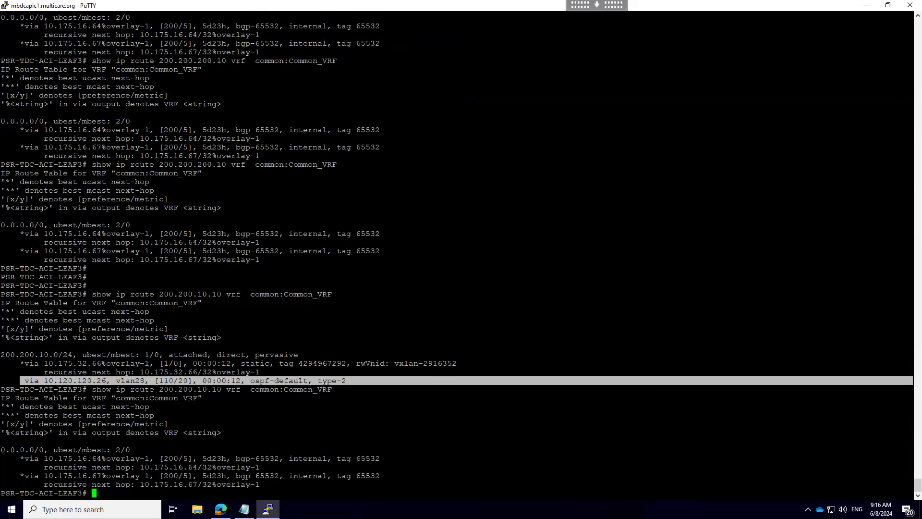
left_click_drag(269, 486, 83, 459)
Return to APIC and add the common tenant's test contract as a consumed contract on the MHS-TEST EPG.
left_click(220, 509)
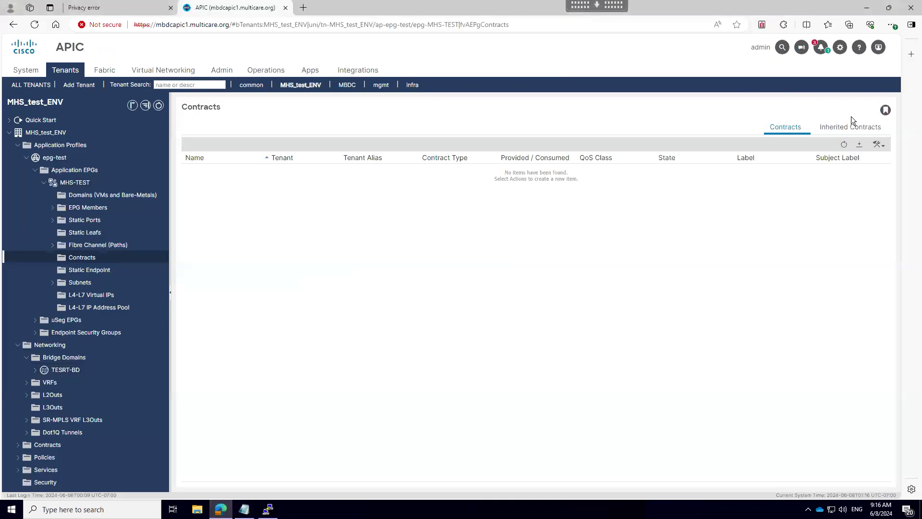
left_click(877, 144)
left_click(843, 172)
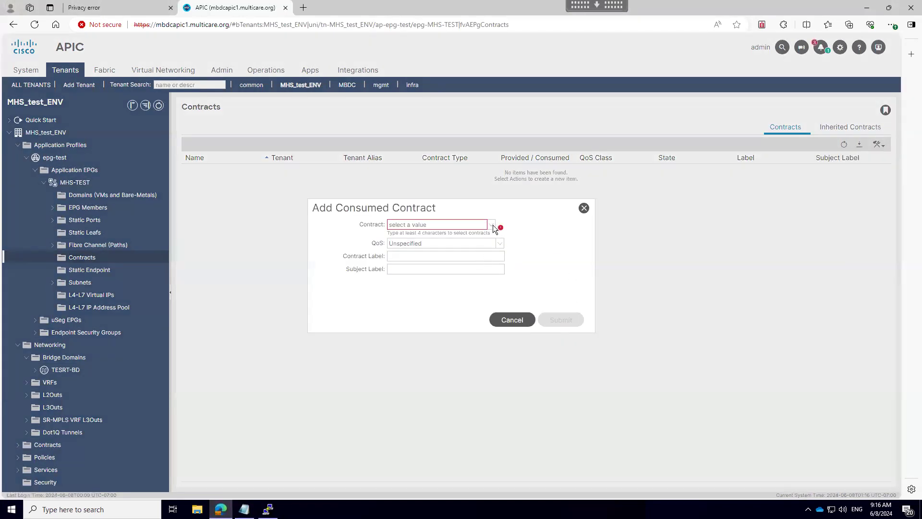
left_click(490, 226)
left_click(416, 263)
left_click(561, 320)
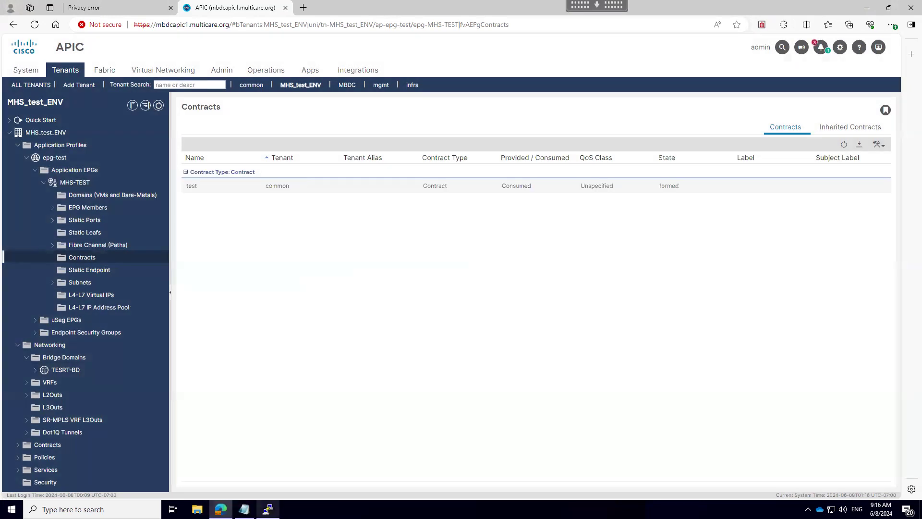
Go back to PuTTY, rerun the 200.200.10.10 route lookup with the contract restored and highlight part of the OSPF path.
left_click(268, 509)
key("Up")
key("Return")
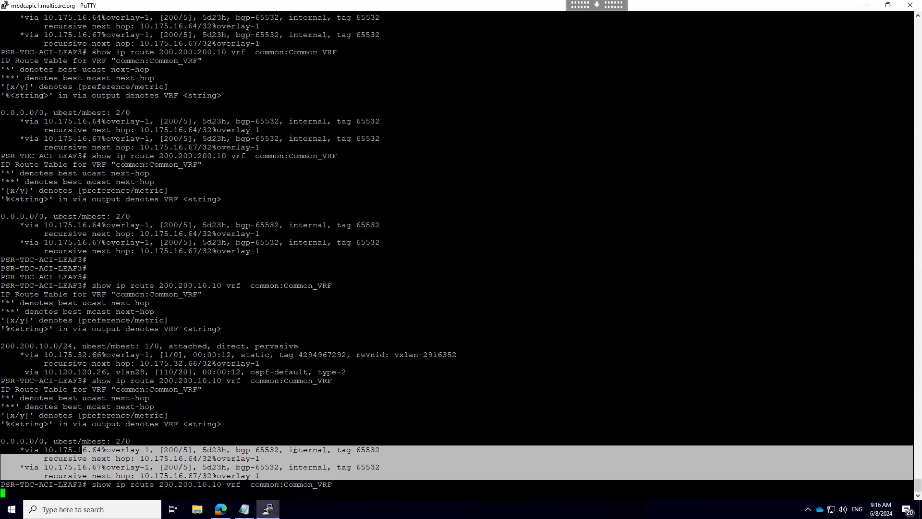
left_click_drag(130, 485, 212, 484)
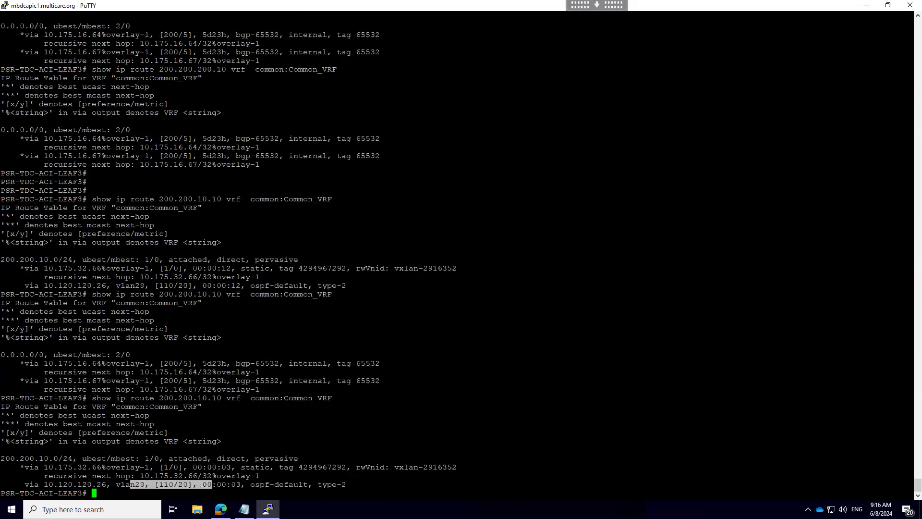
In APIC, open TESRT-BD's 200.200.10.10/24 subnet, disable Shared between VRFs in its scope and submit the changes.
key("alt+Tab")
left_click(40, 372)
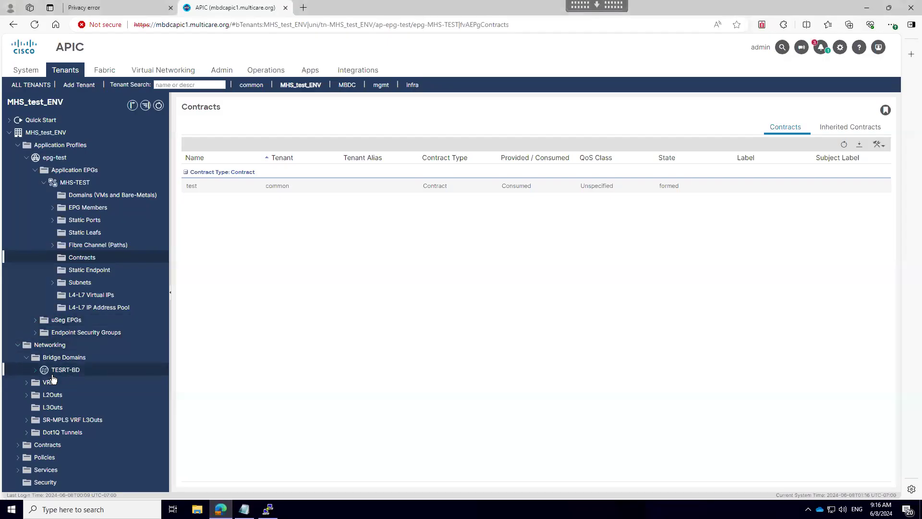
left_click(662, 128)
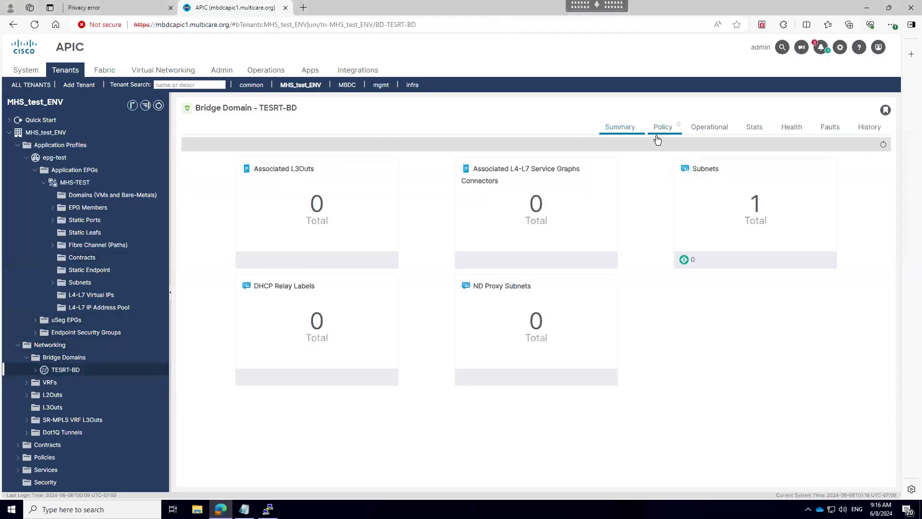
left_click(748, 146)
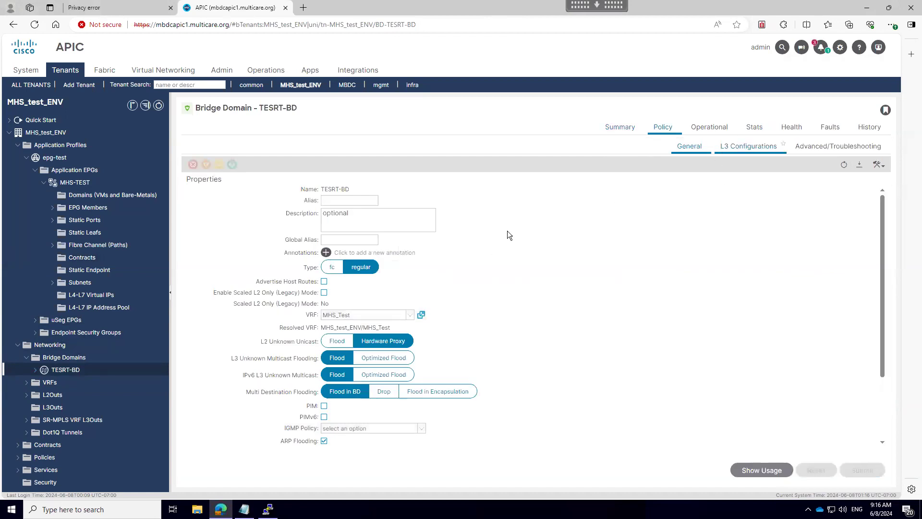
double_click(478, 286)
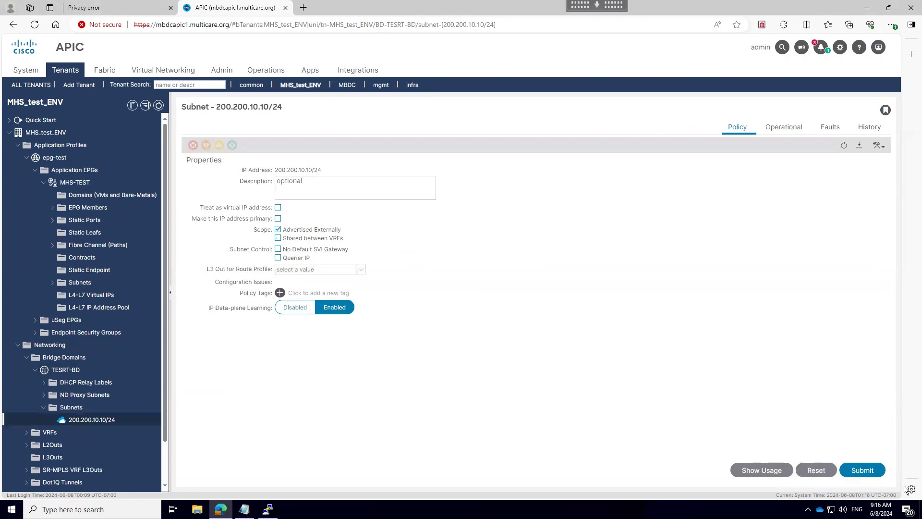
left_click(863, 469)
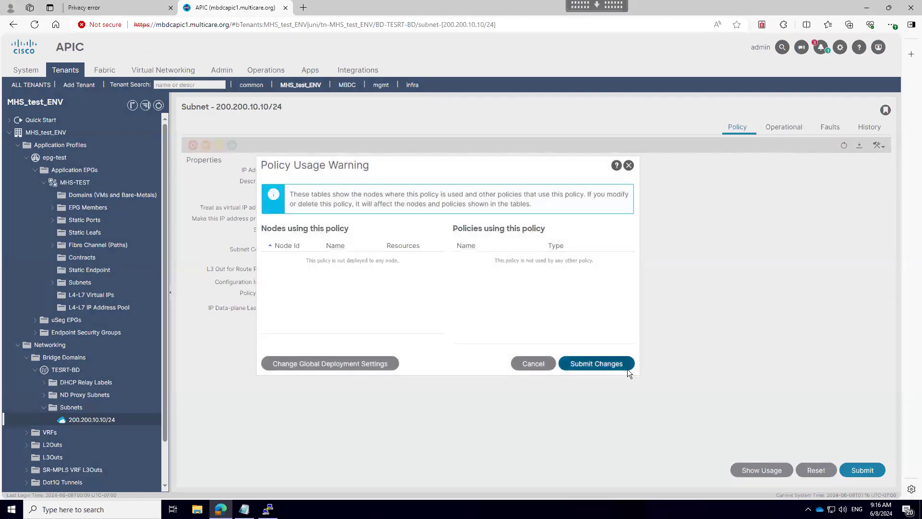
left_click(606, 366)
Check the 200.200.10.10 route in common:Common_VRF again in PuTTY with VRF sharing disabled, highlighting the returned route entry.
left_click(267, 509)
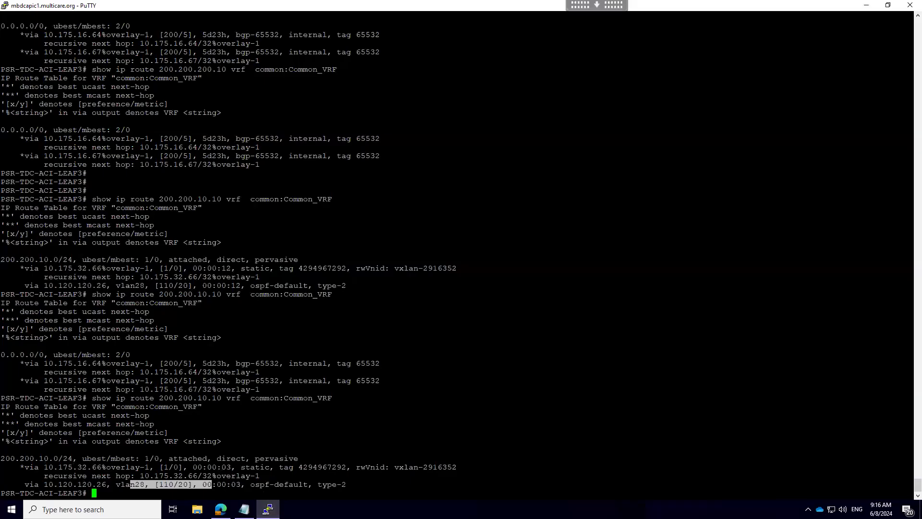
key("Up")
key("Return")
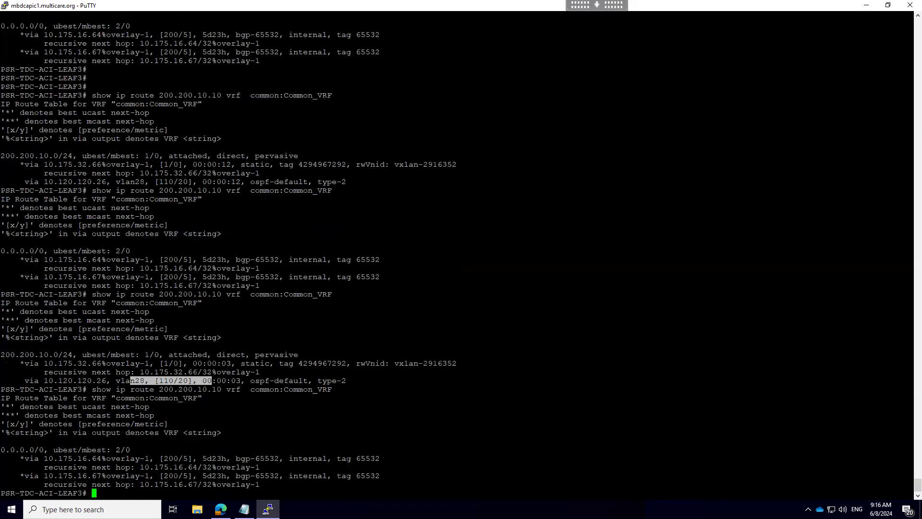
left_click_drag(260, 484, 4, 451)
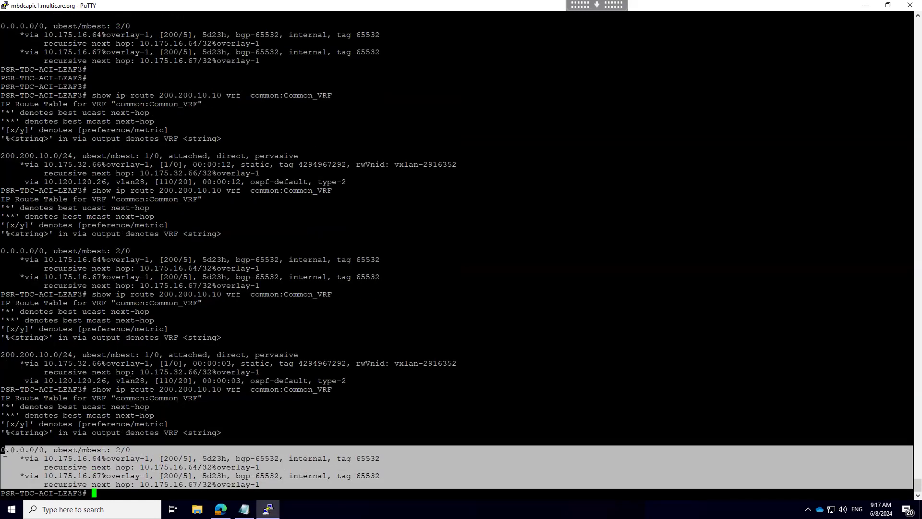
In APIC, enable Shared between VRFs for the 200.200.10.10/24 subnet and submit the changes.
left_click(221, 509)
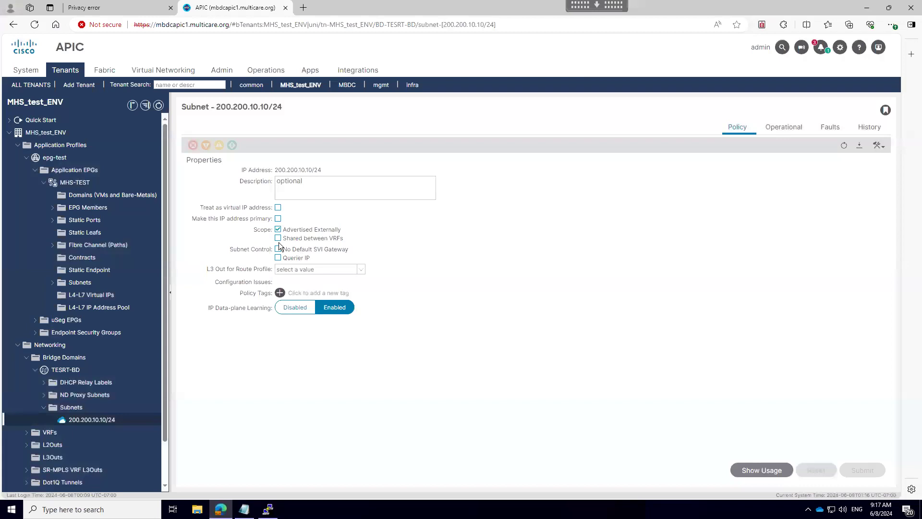
left_click(278, 238)
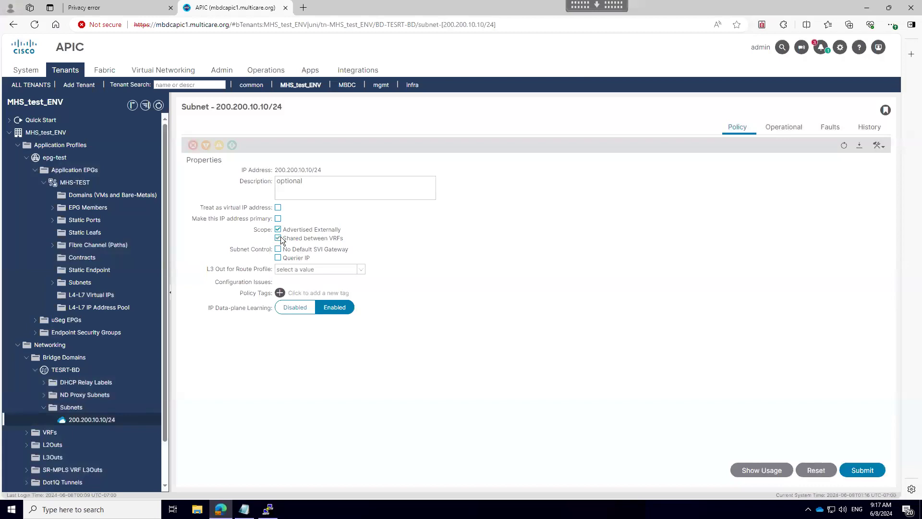
left_click(862, 470)
left_click(580, 363)
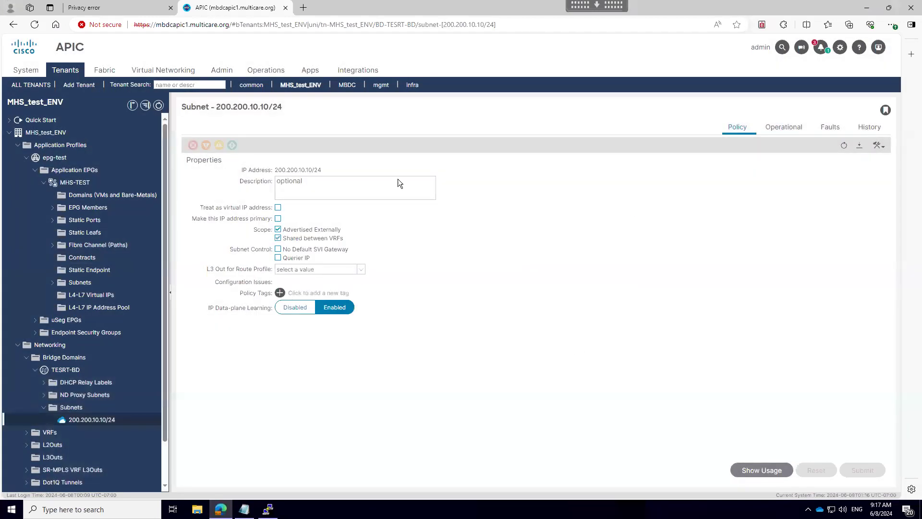
Switch to PuTTY, repeat the 200.200.10.10 lookup with VRF sharing enabled and highlight the returned paths.
left_click(268, 509)
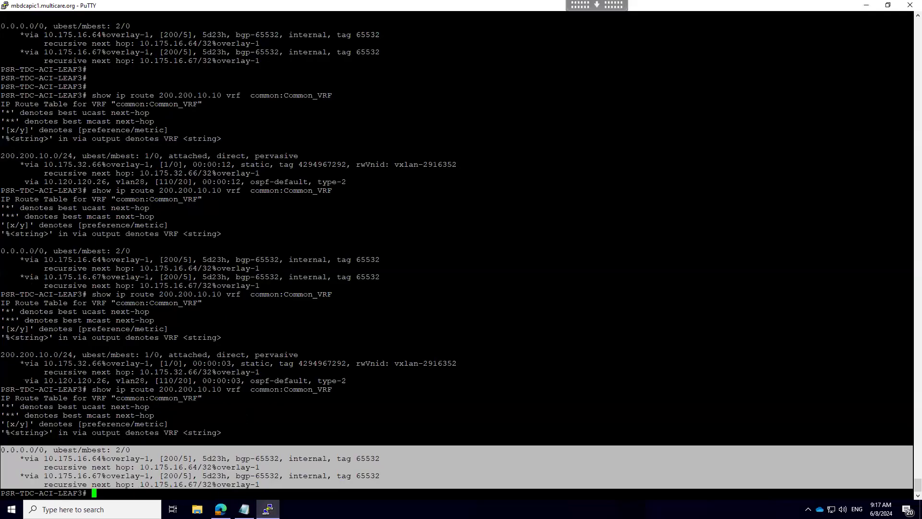
key("Up")
key("Return")
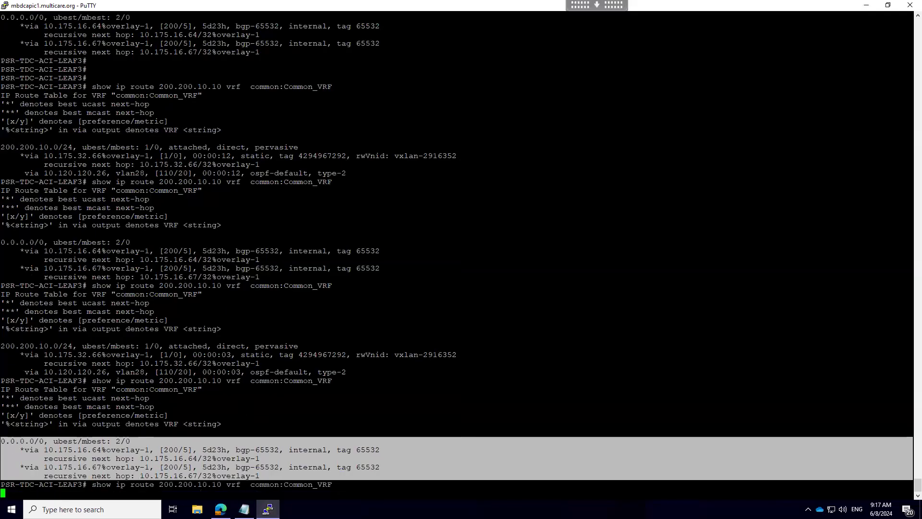
mouse_move(26, 484)
left_mouse_down()
mouse_move(27, 451)
mouse_move(27, 479)
left_mouse_up()
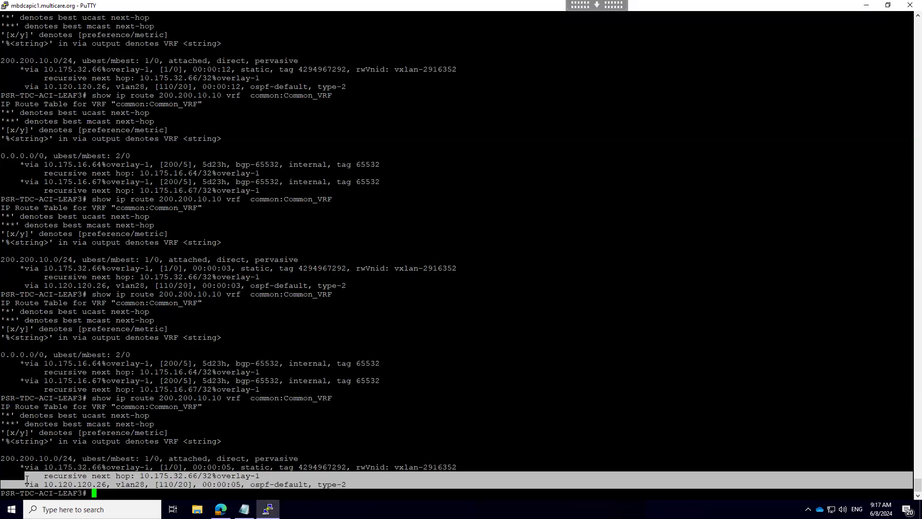
Switch to APIC and start a new VRF named VRF-TEST2 in the MHS_test_ENV tenant.
left_click(220, 509)
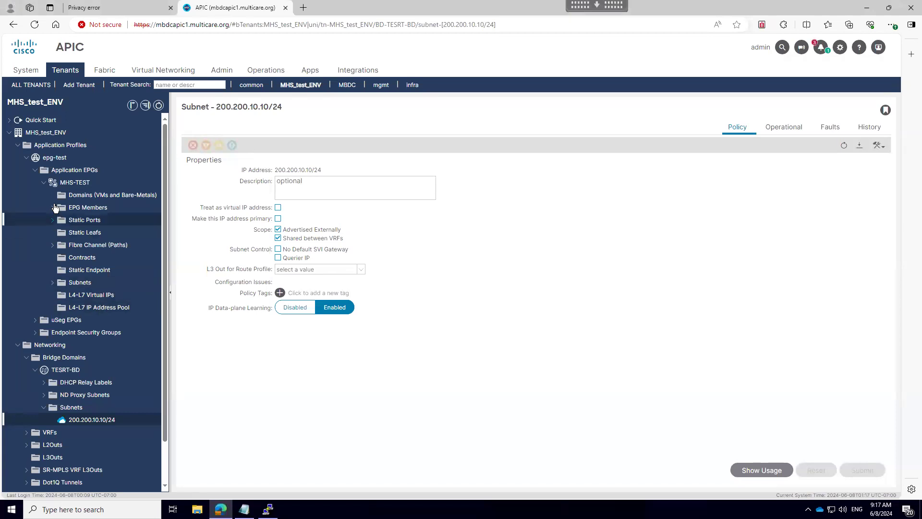
left_click(43, 183)
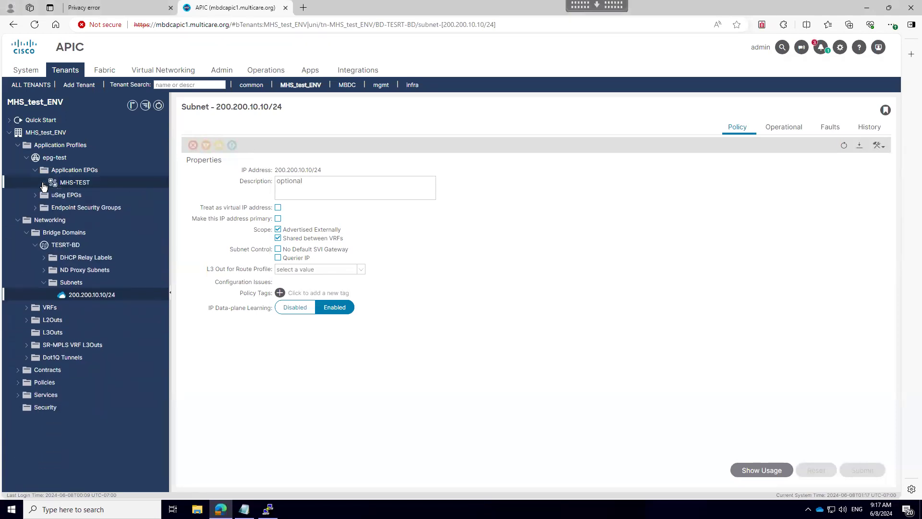
left_click(45, 282)
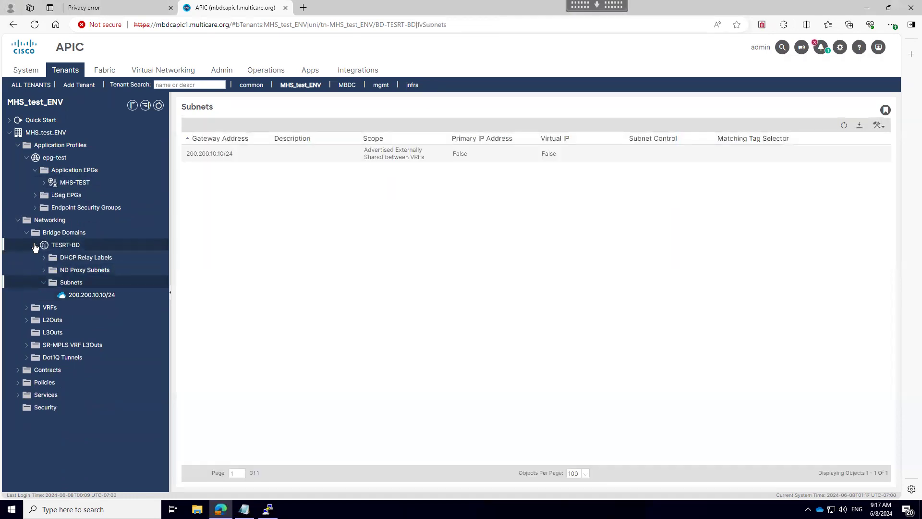
left_click(35, 245)
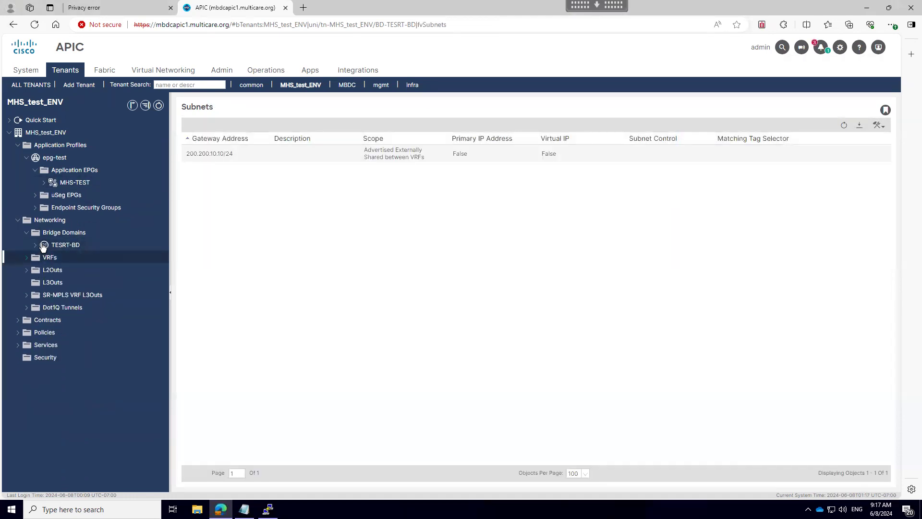
left_click(28, 235)
left_click(27, 245)
right_click(53, 247)
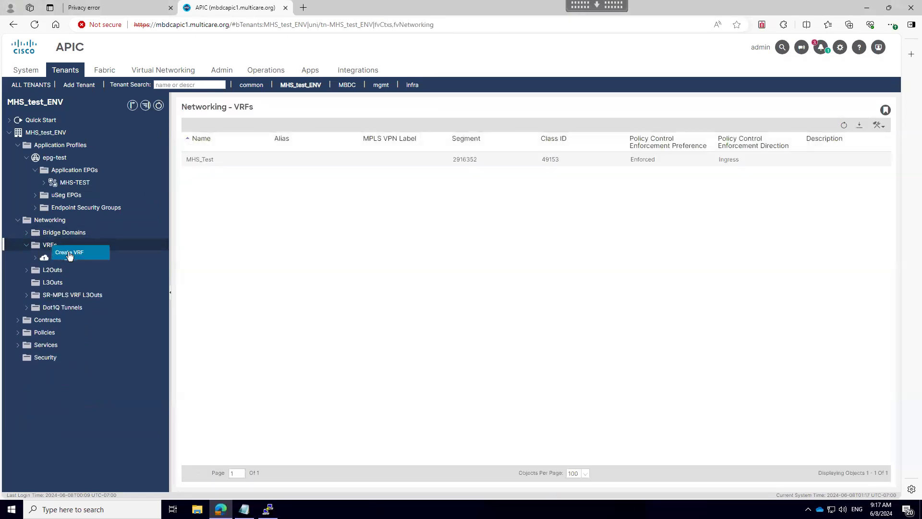
left_click(86, 253)
left_click(361, 152)
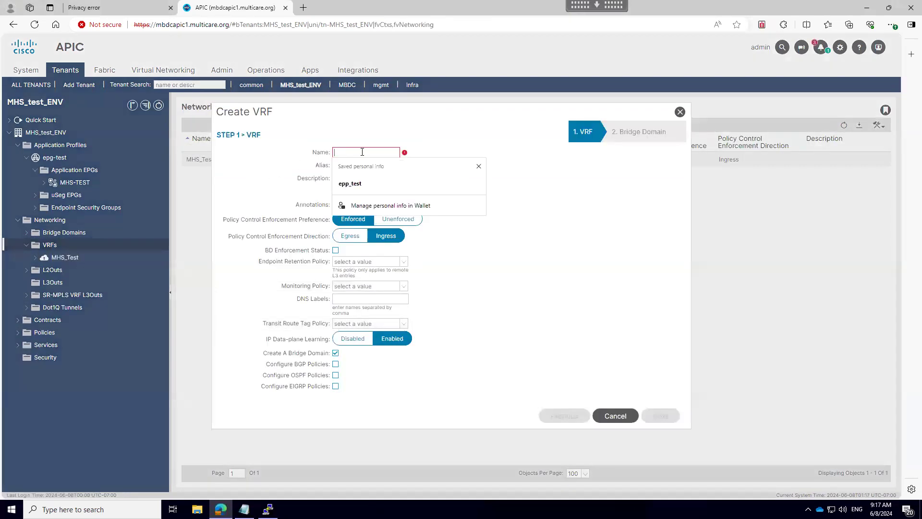
type("VRF-TEST2")
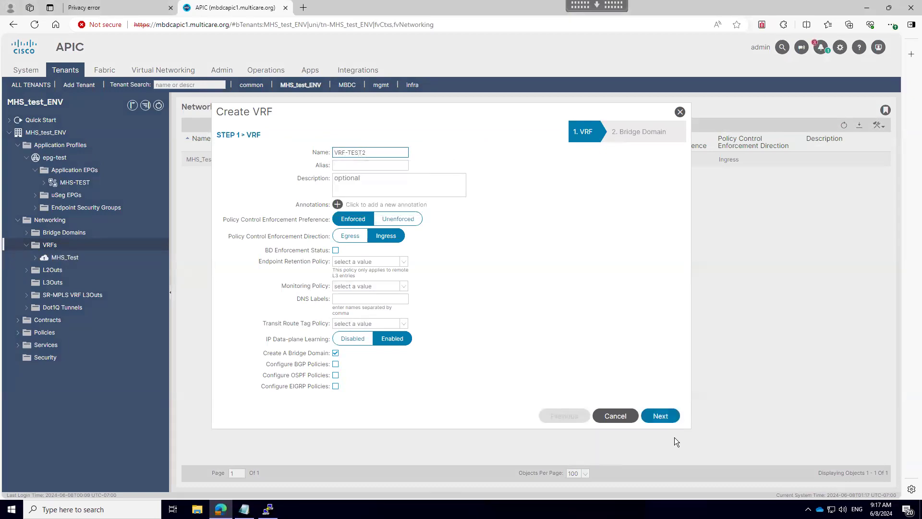
Turn off bridge domain creation for VRF-TEST2 and finish creating the VRF.
left_click(662, 415)
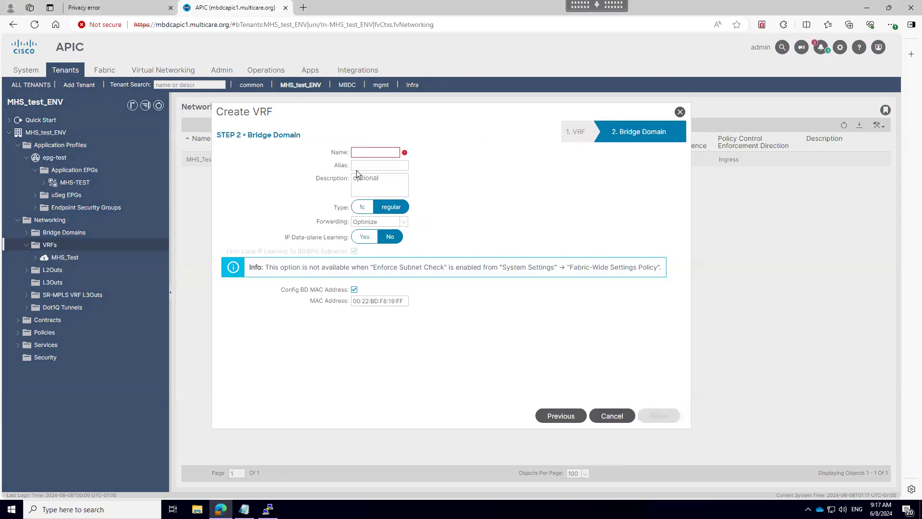
left_click(545, 414)
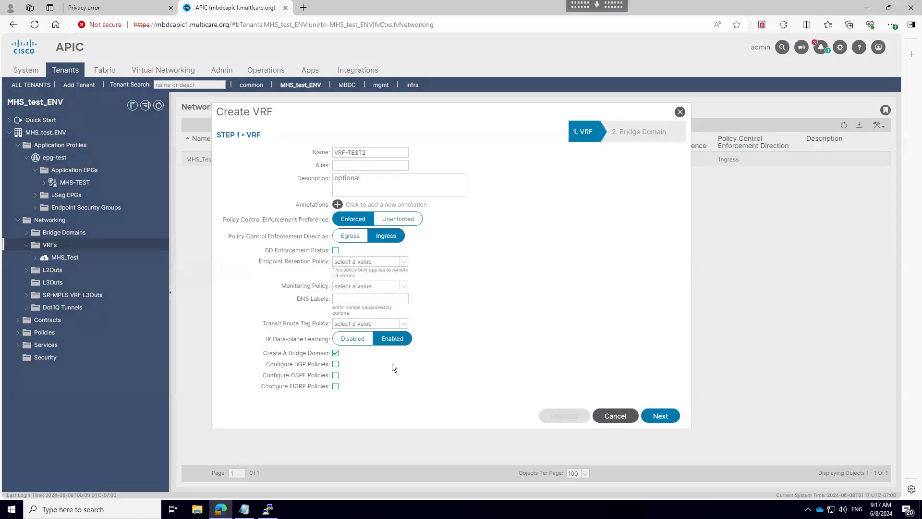
left_click(661, 415)
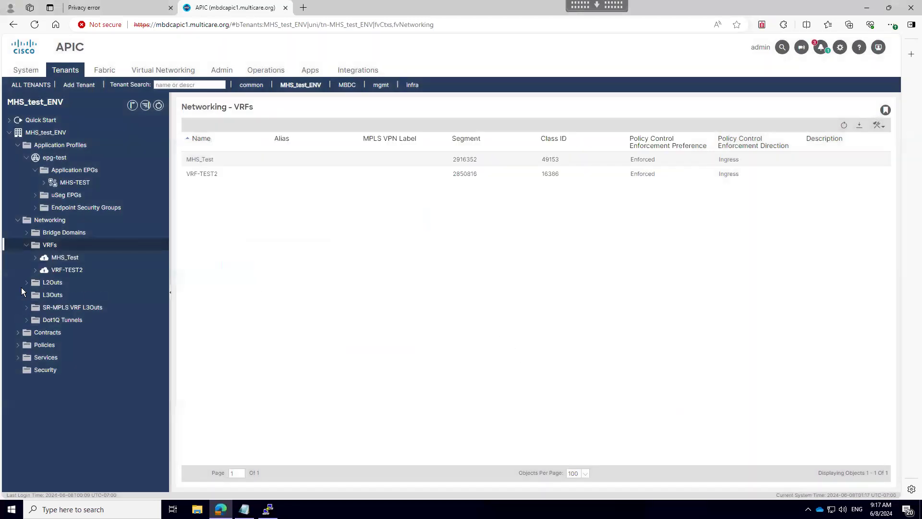
Start a new bridge domain named TEST2BD, assign it to VRF-TEST2 and continue to its L3 configurations.
left_click(56, 234)
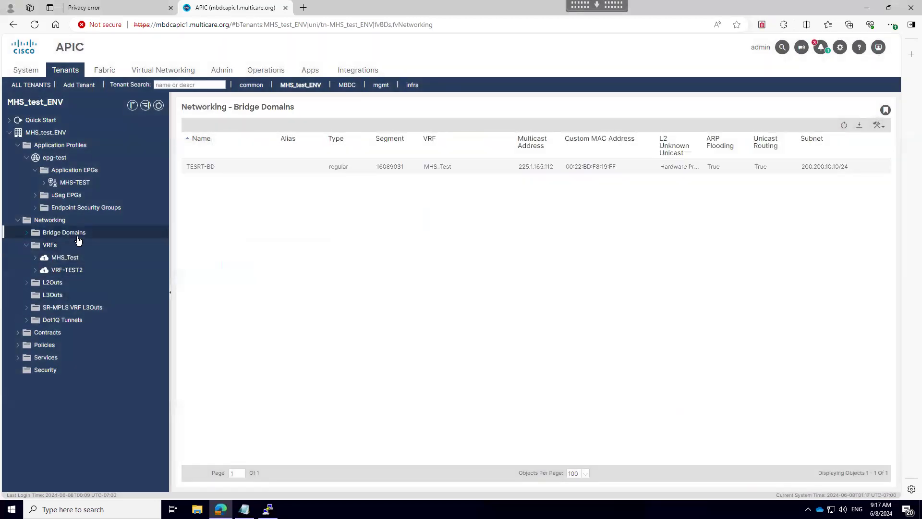
left_click(100, 240)
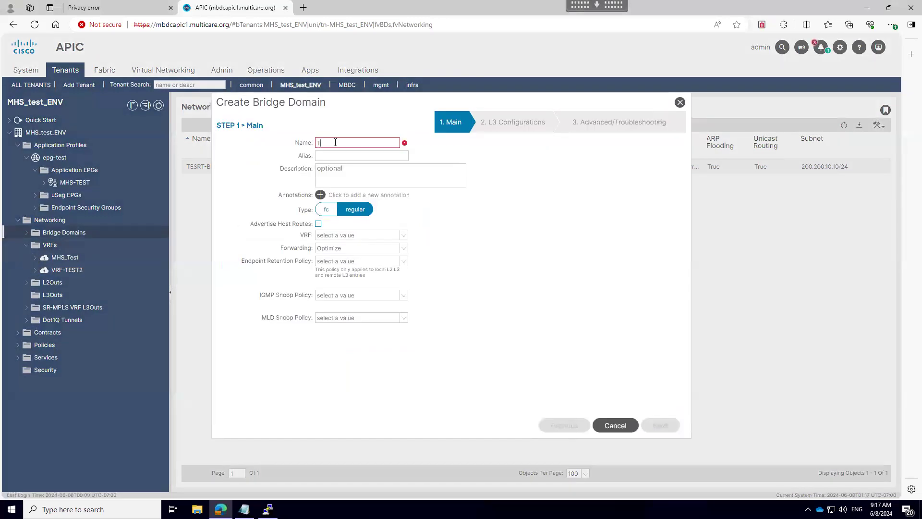
type("TEST2BD")
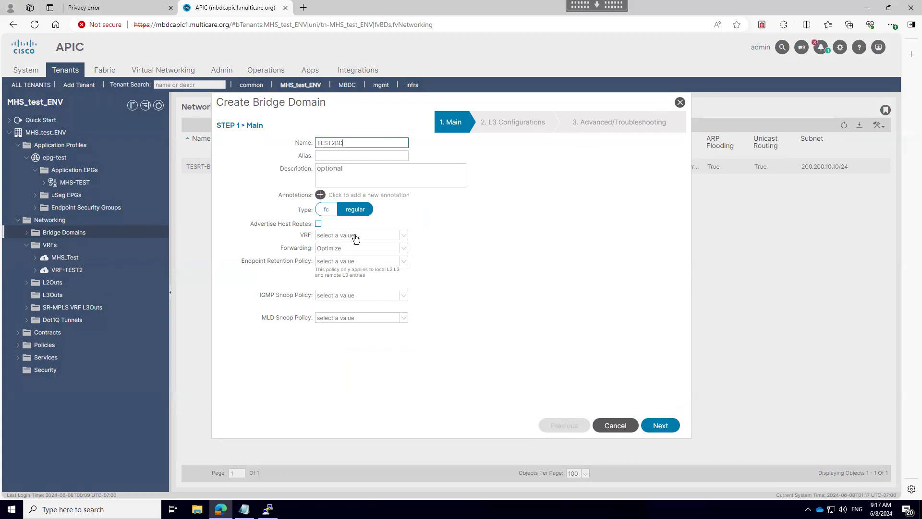
left_click(403, 235)
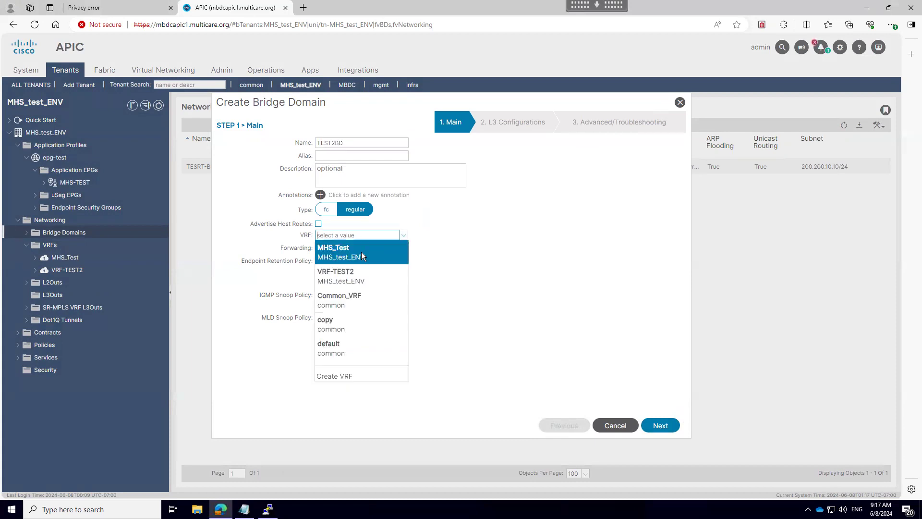
left_click(347, 276)
left_click(659, 425)
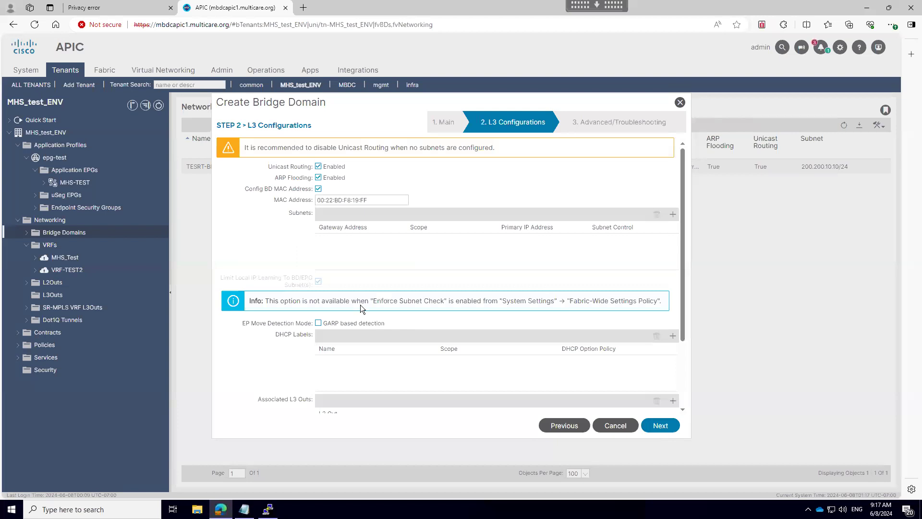
Add subnet 200.200.20.20/24 scoped as Advertised Externally and Shared between VRFs, and finish creating TEST2BD.
left_click(672, 215)
type("300.300.10.10/24")
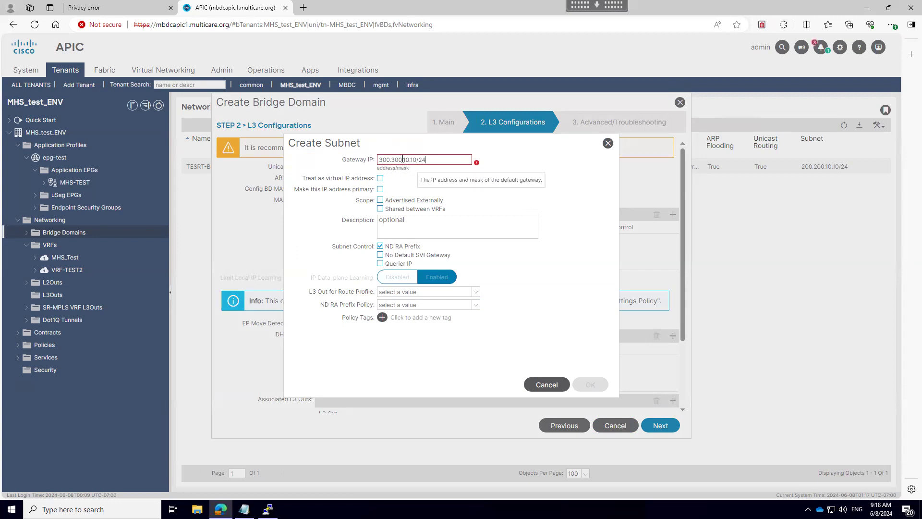
triple_click(381, 160)
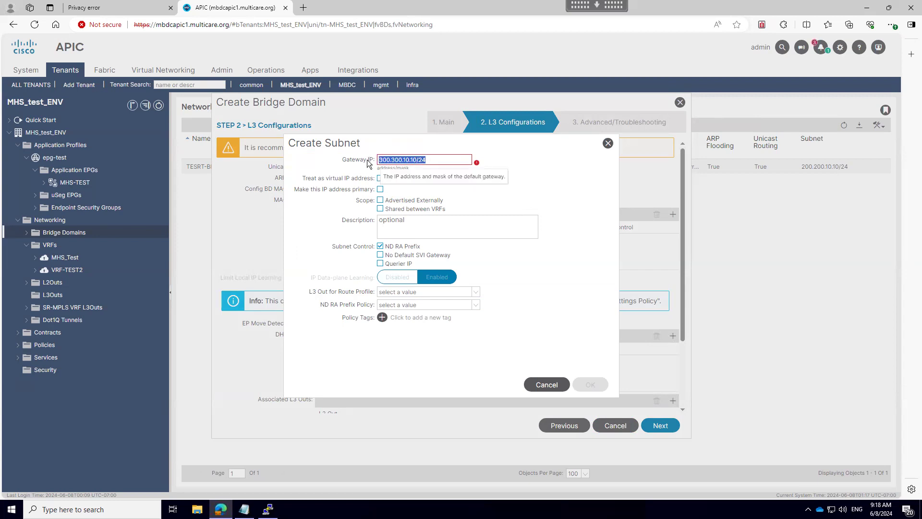
type("200.200.20.20/2")
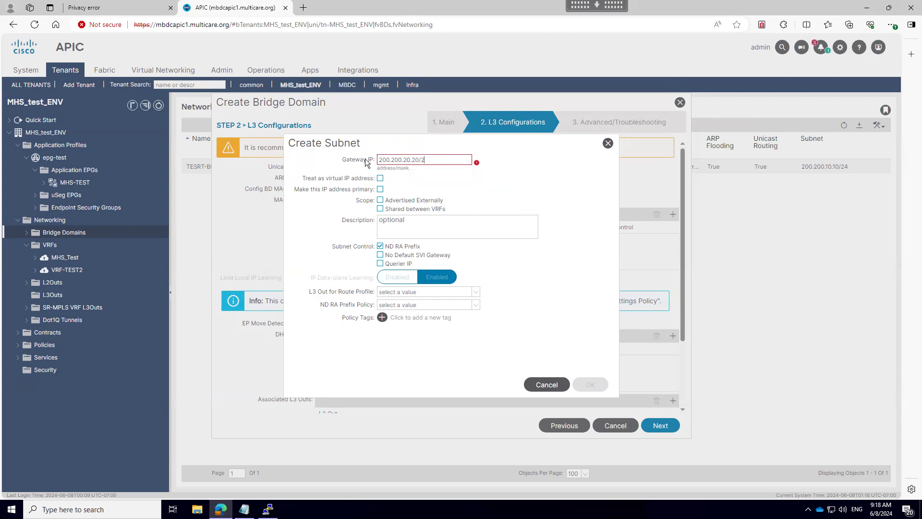
type("4")
left_click(387, 201)
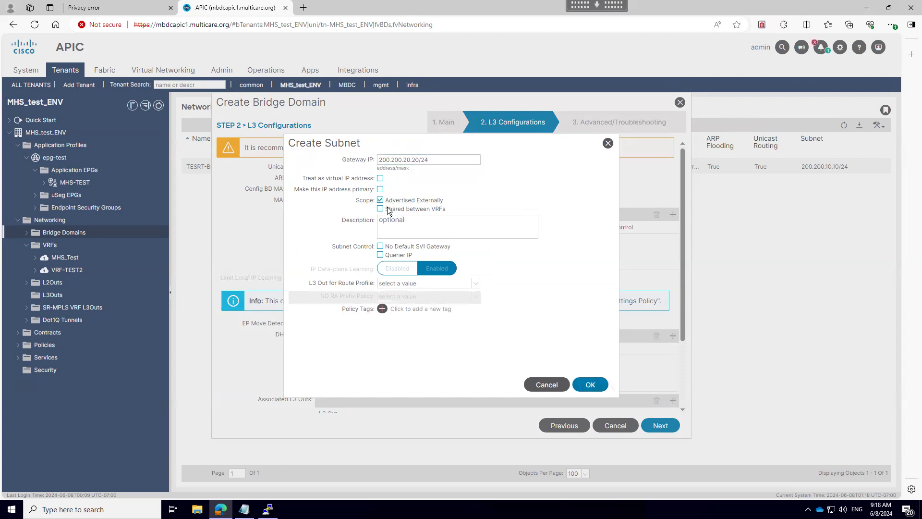
left_click(587, 384)
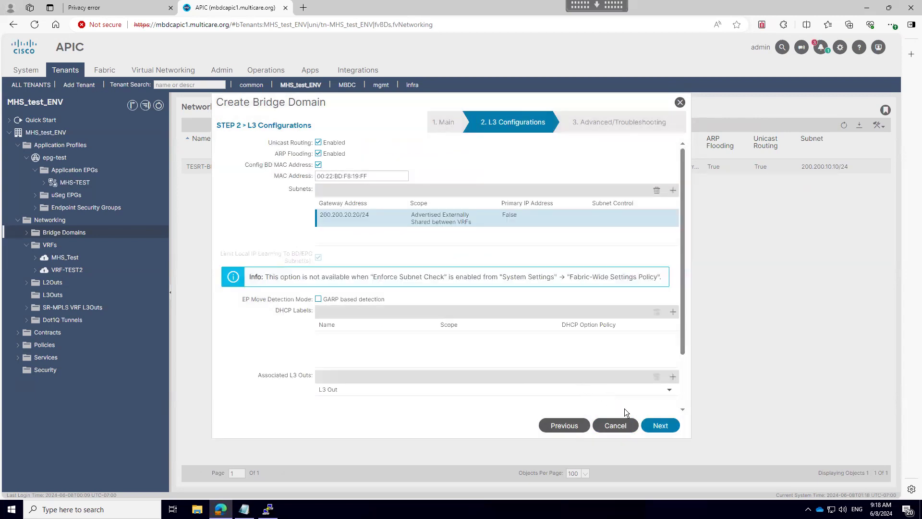
left_click(658, 425)
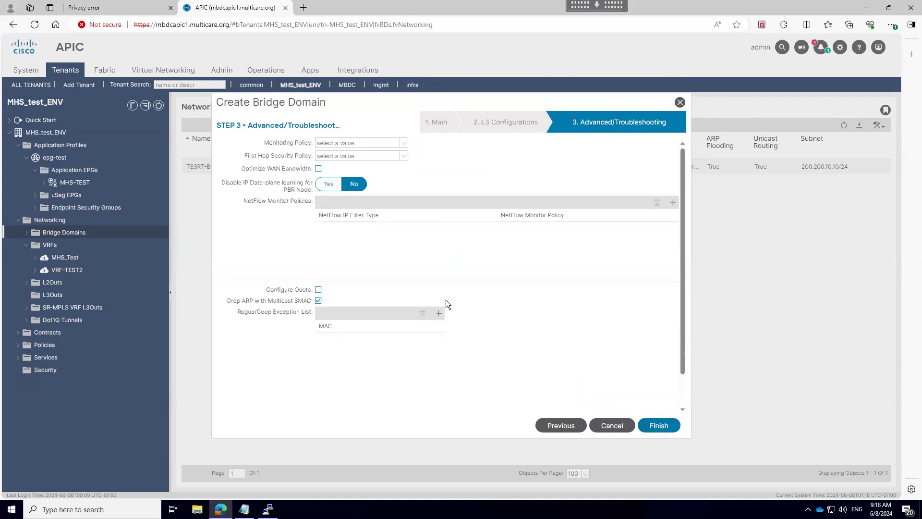
left_click(659, 425)
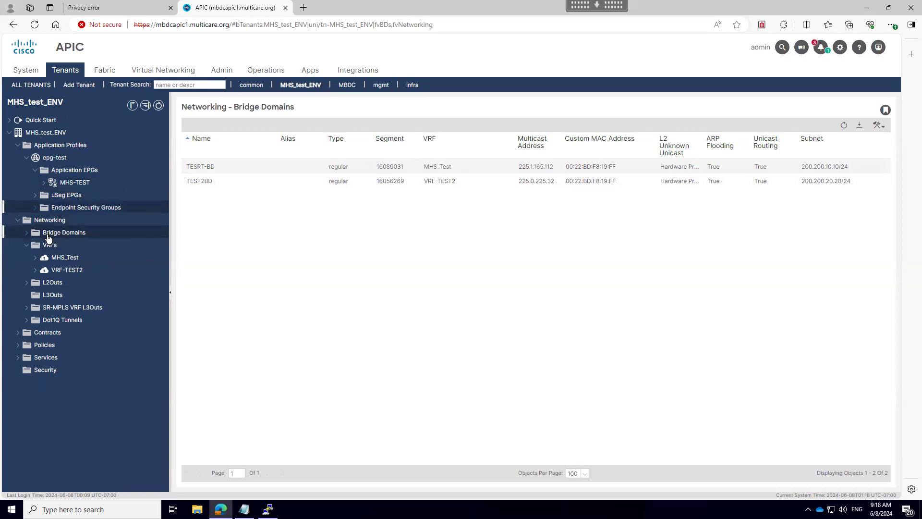
Open bridge domain TEST2BD and review the subnet and associated L3Outs in its L3 configuration policy.
left_click(26, 232)
left_click(64, 260)
left_click(663, 128)
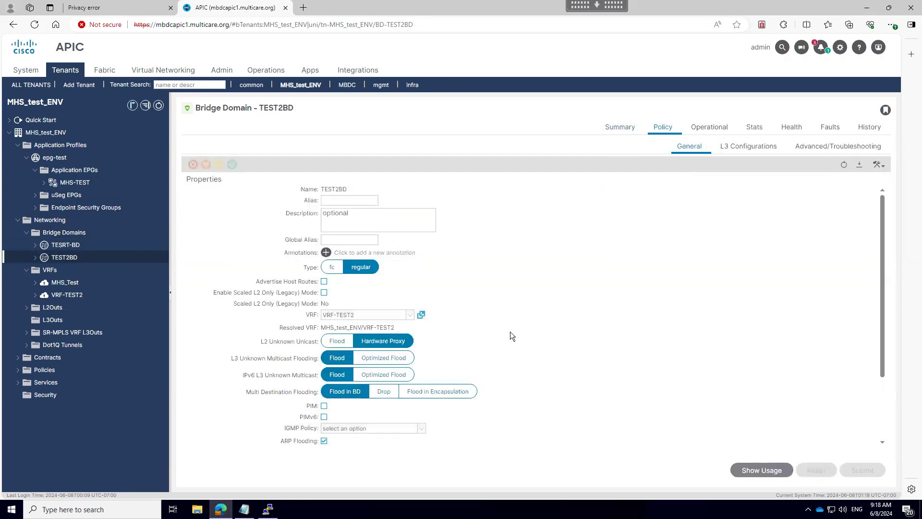
left_click(748, 147)
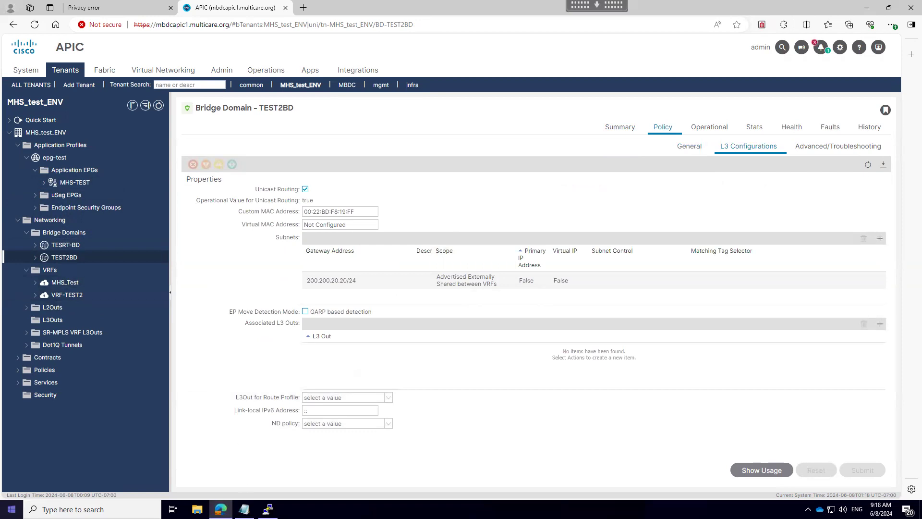
Switch to the blank drawing in Paint.
key("alt+Tab")
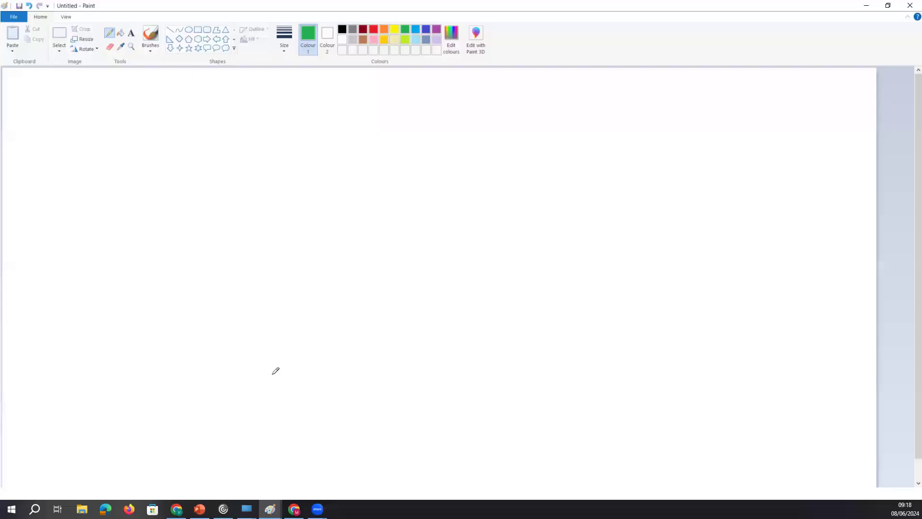